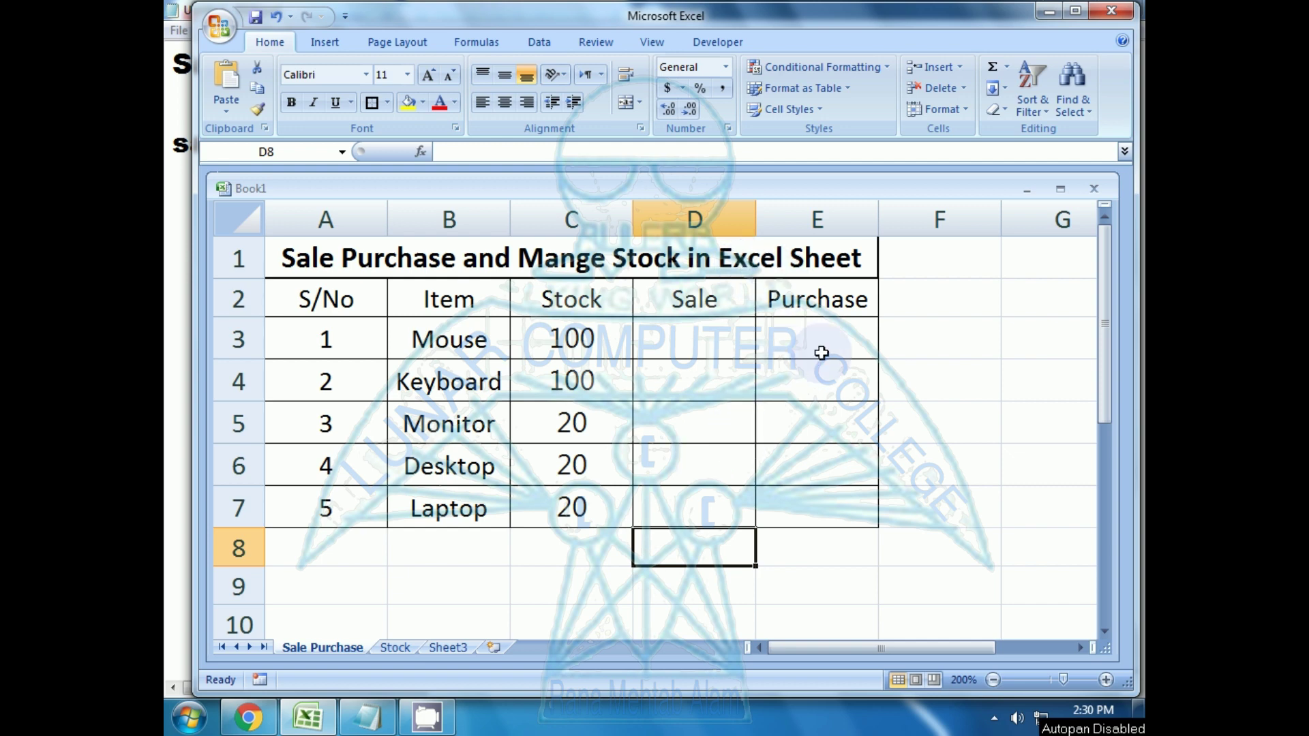
Inspect the Mouse row's stock formula, sale and purchase cells, and item name
left_click(592, 336)
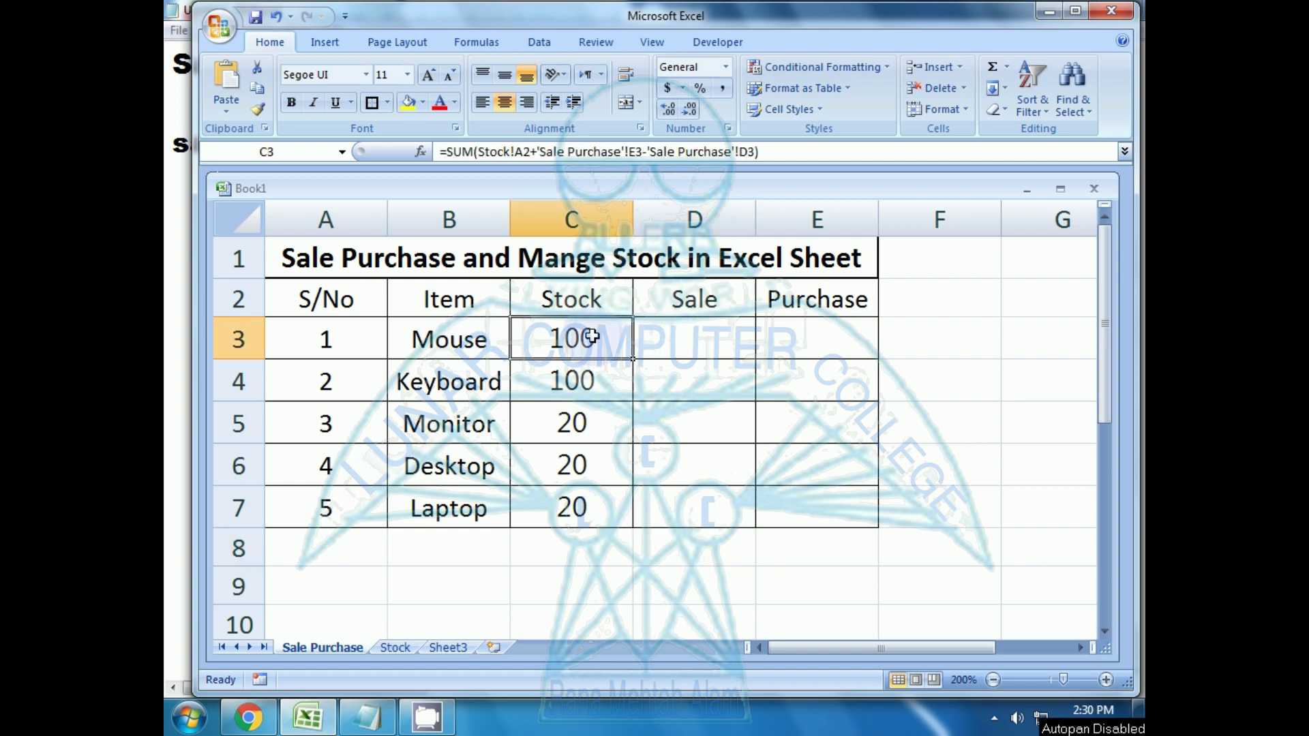
left_click(680, 343)
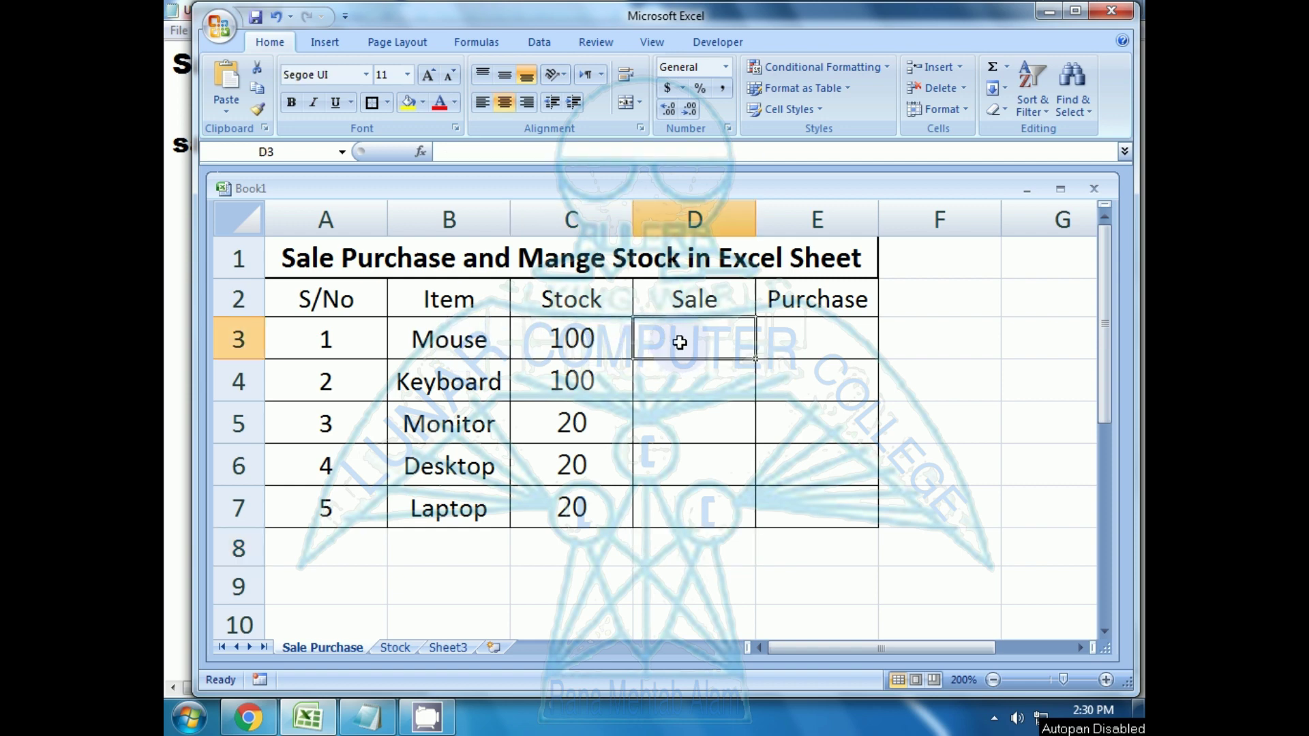
left_click(812, 343)
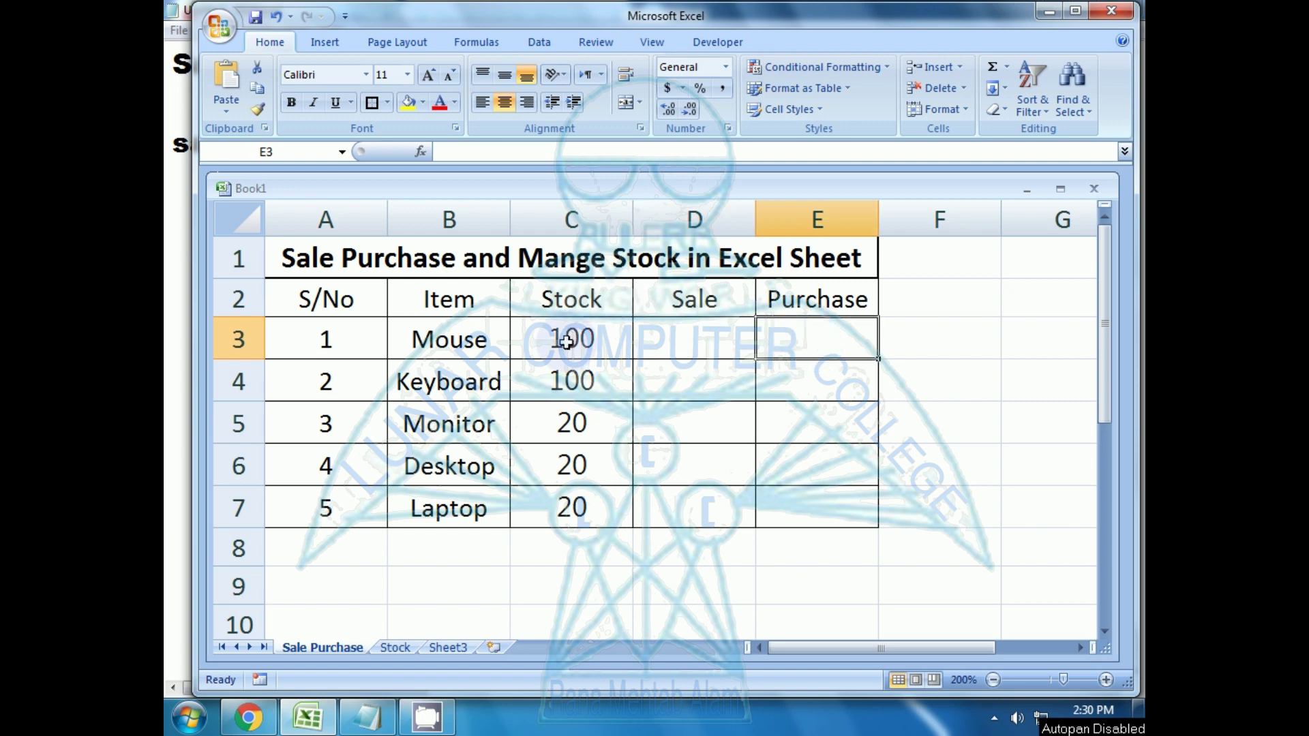
left_click(458, 335)
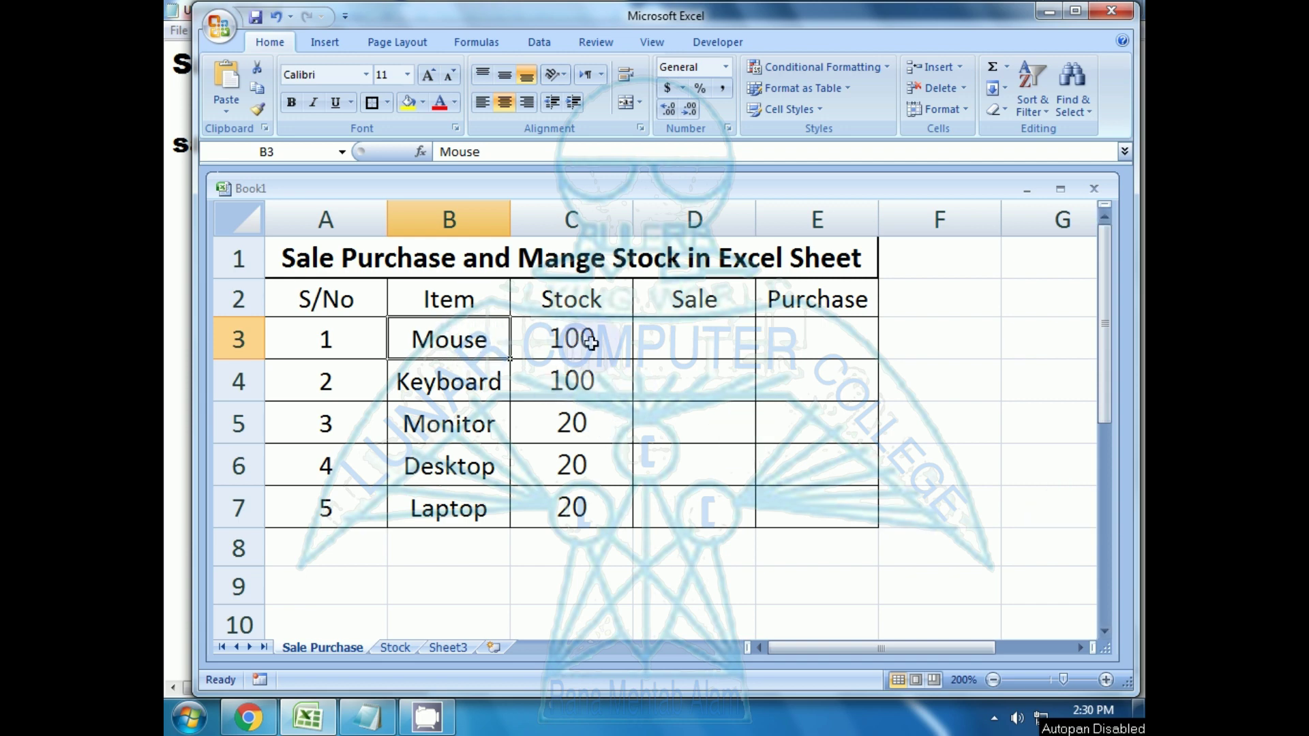
Enter a Mouse sale of 5 in D3, dropping its stock from 100 to 95
left_click(685, 341)
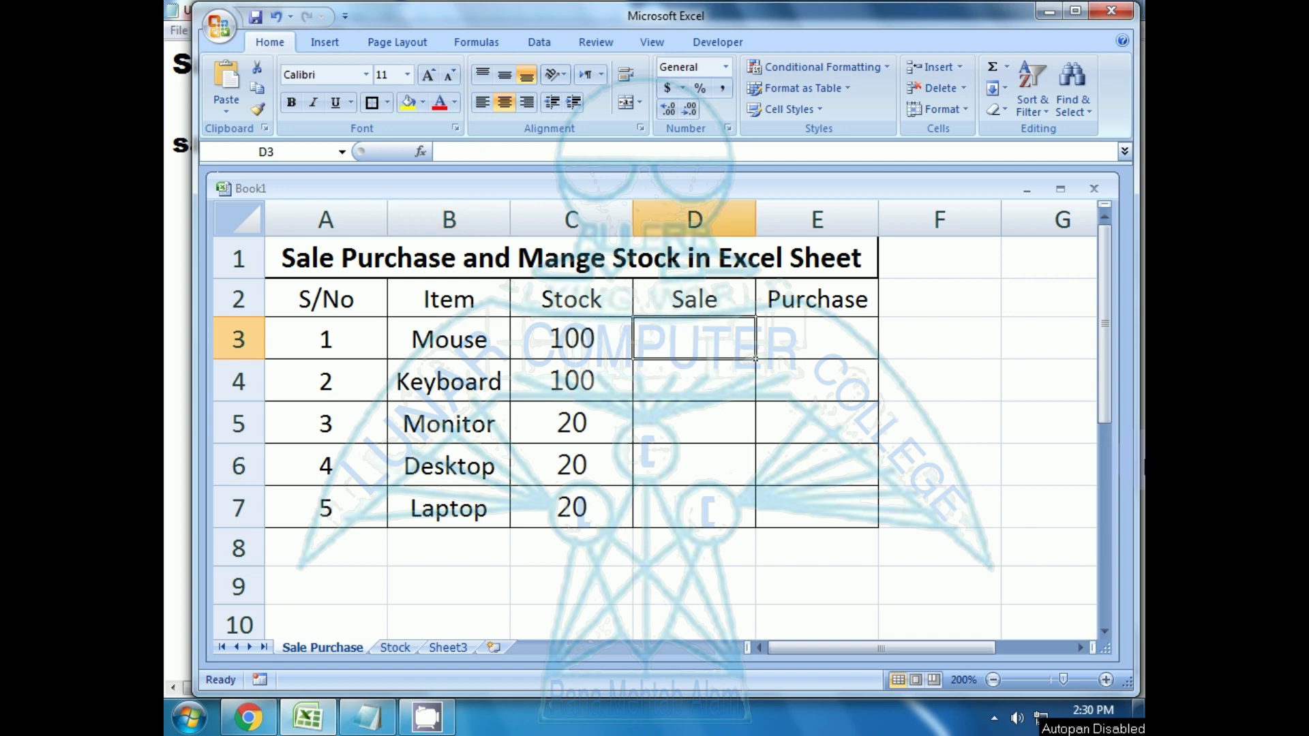
type("5")
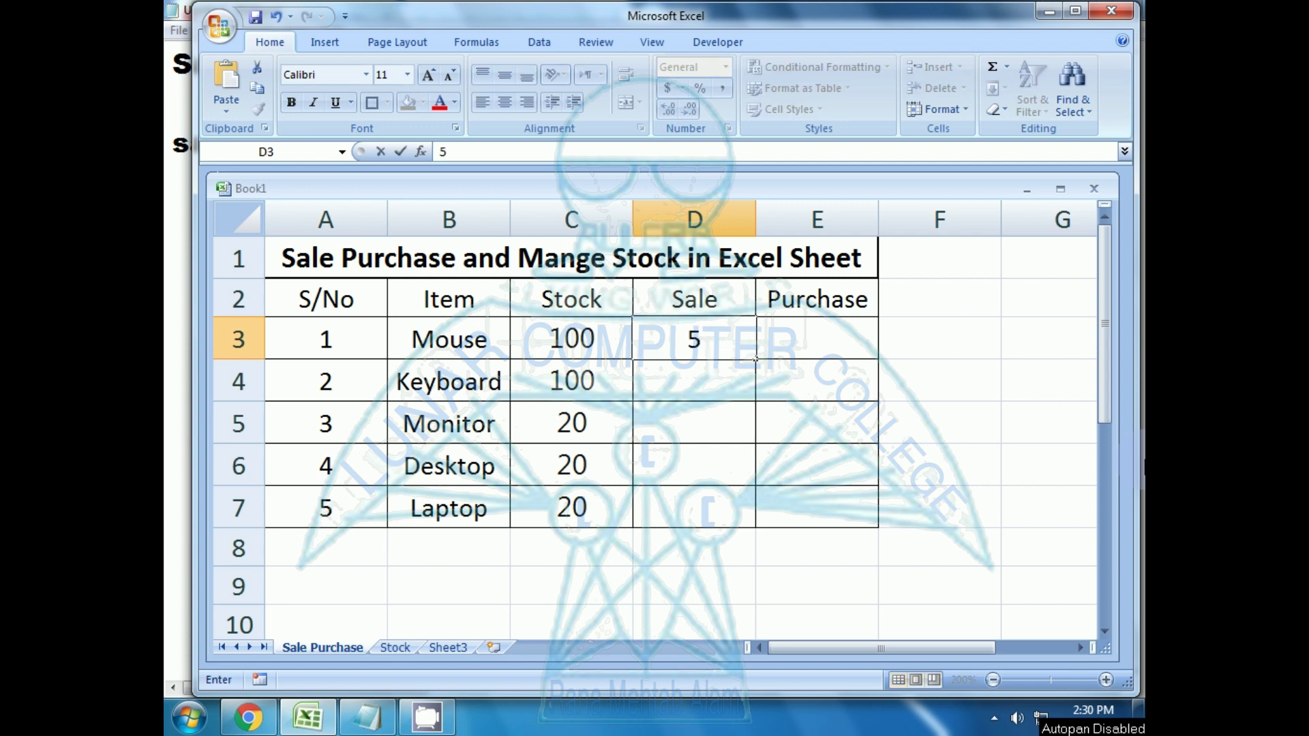
key("Return")
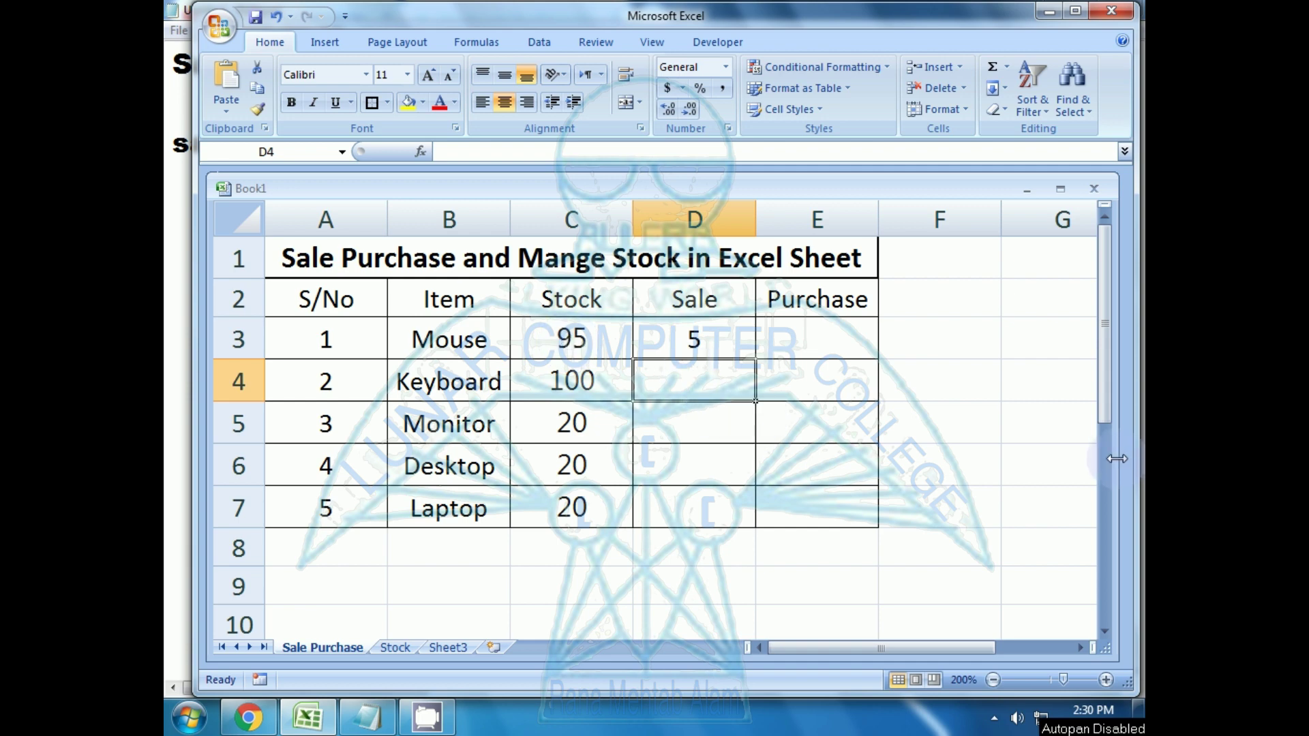
key("Up")
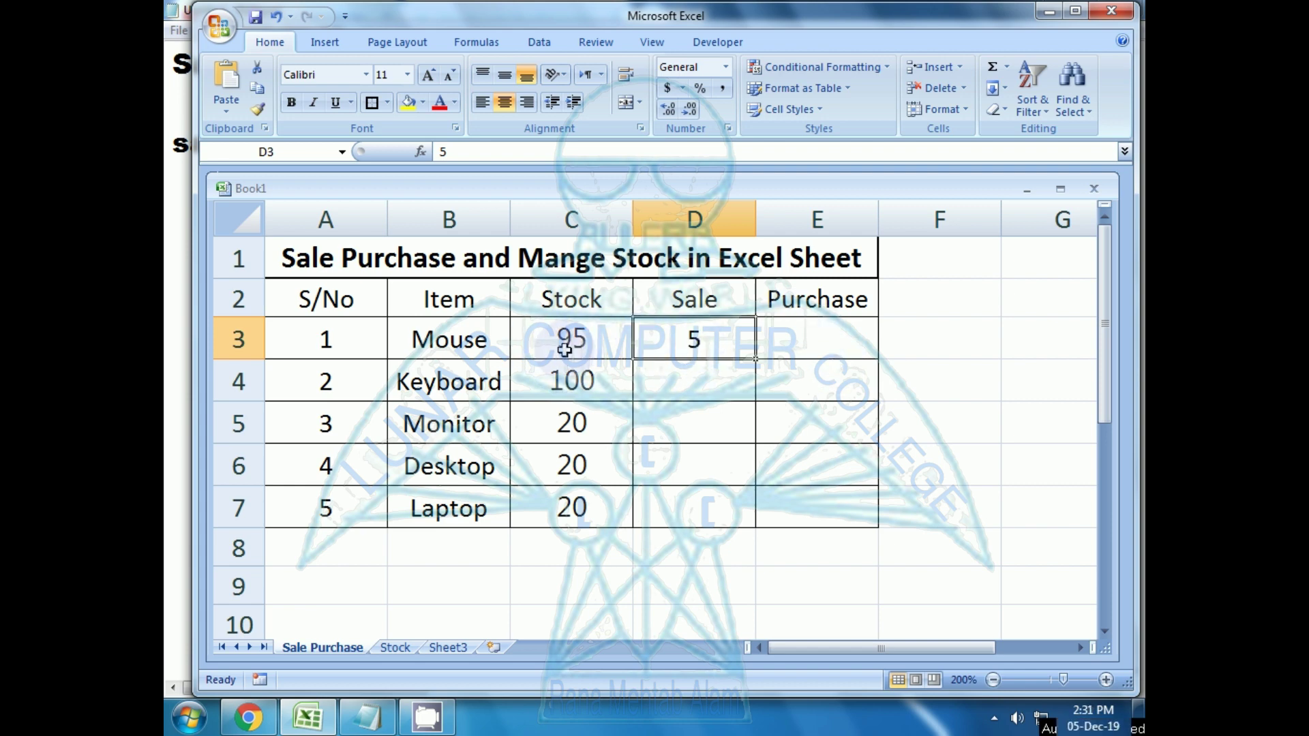
Enter a test purchase of 2 Mouse units in E3
left_click(771, 339)
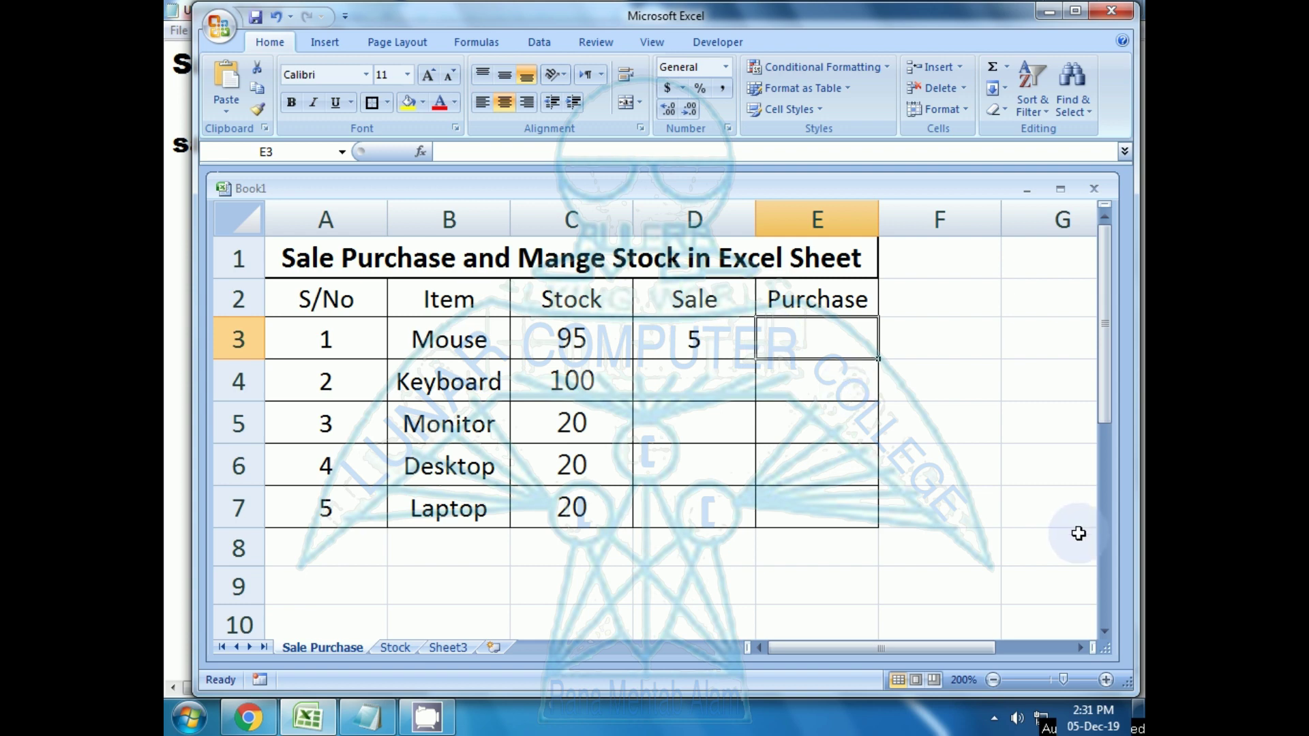
type("2")
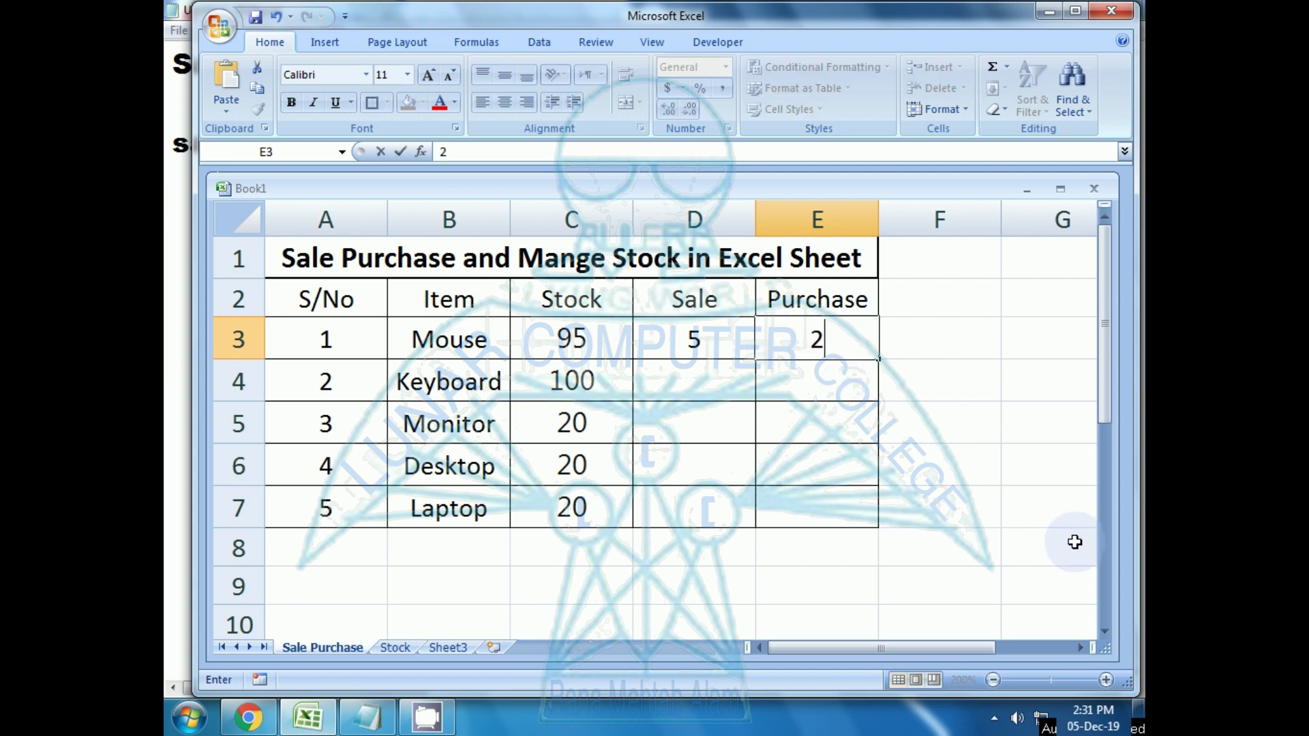
key("Return")
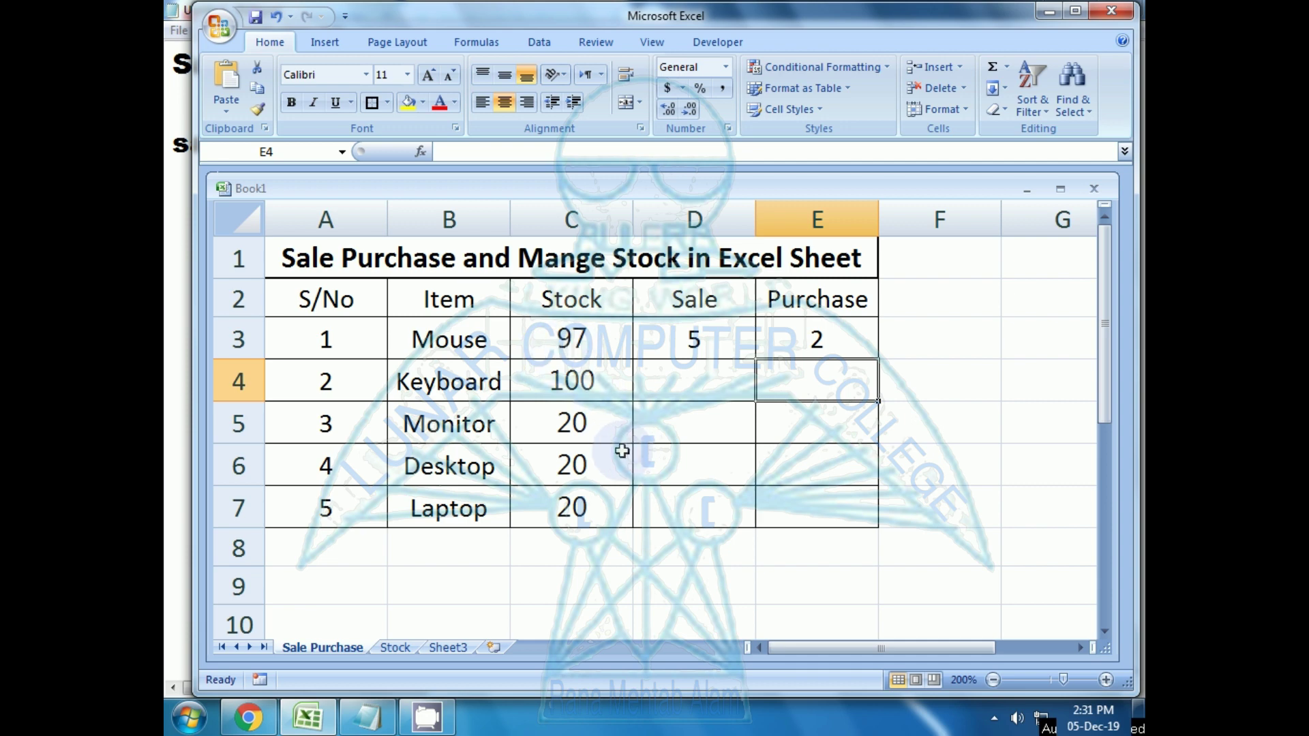
Clear the Mouse sale of 5 and purchase of 2 from D3 and E3
key("Left")
key("Up")
key("Delete")
key("Right")
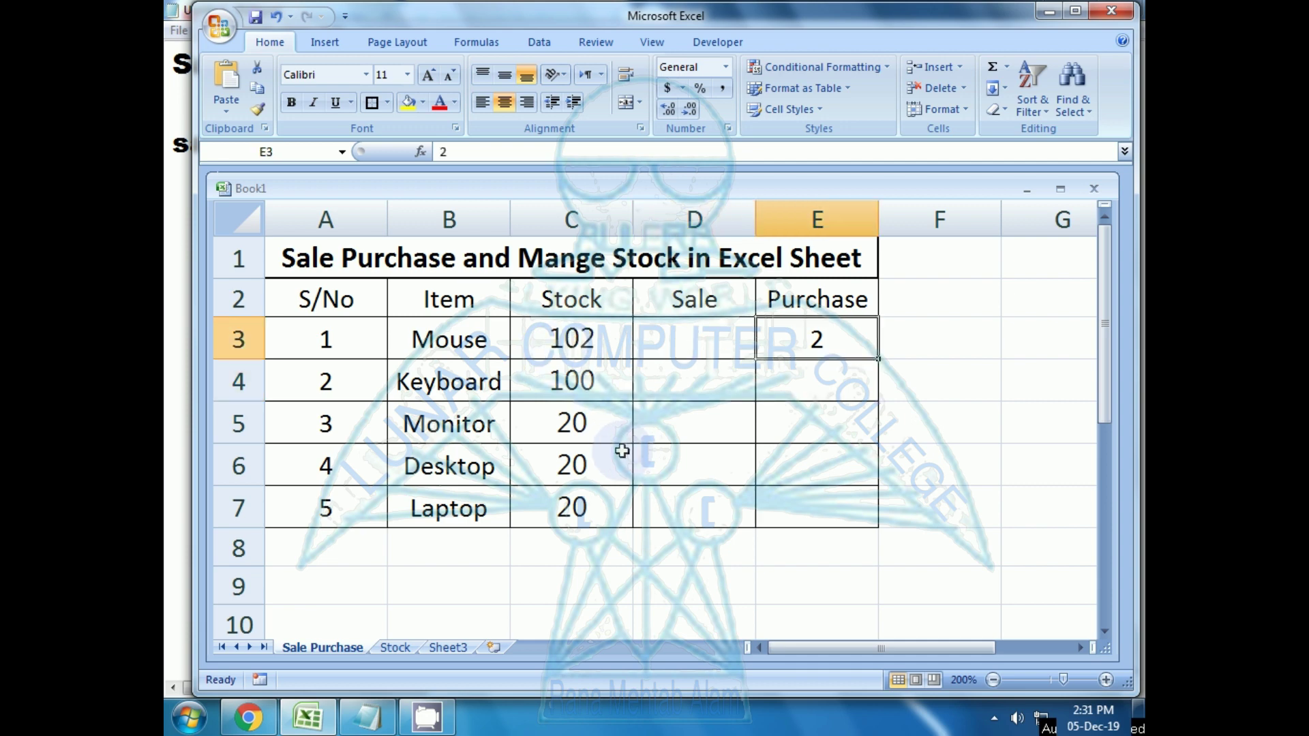
key("Delete")
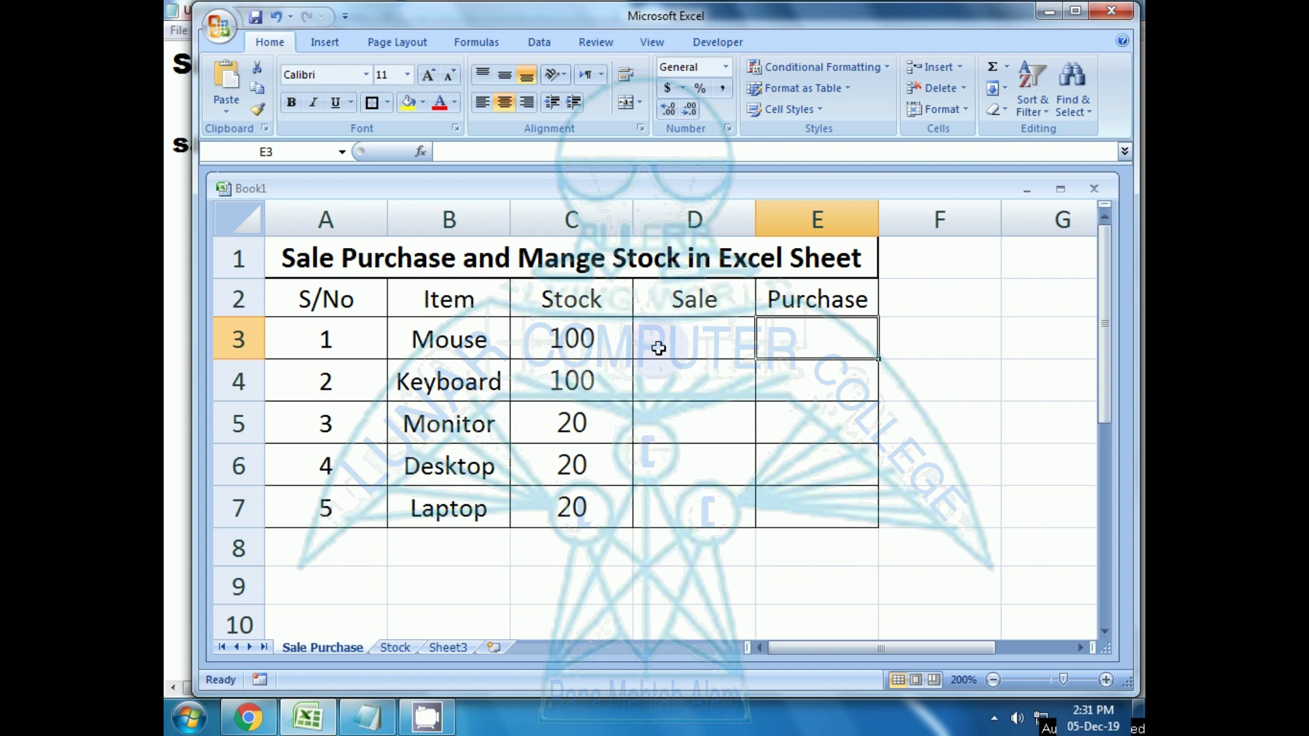
Enter a Mouse purchase of 5 in E3, raising its stock to 105
left_click(819, 423)
left_click(801, 327)
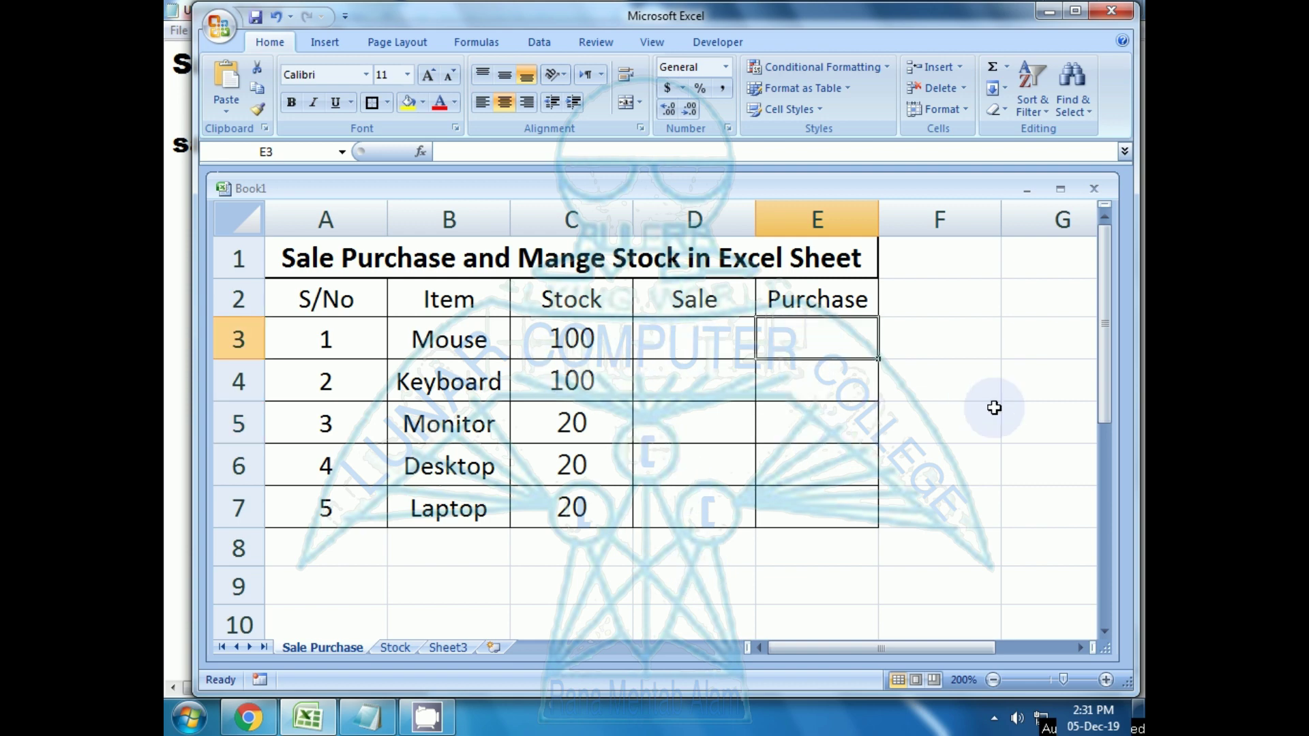
type("5")
key("Return")
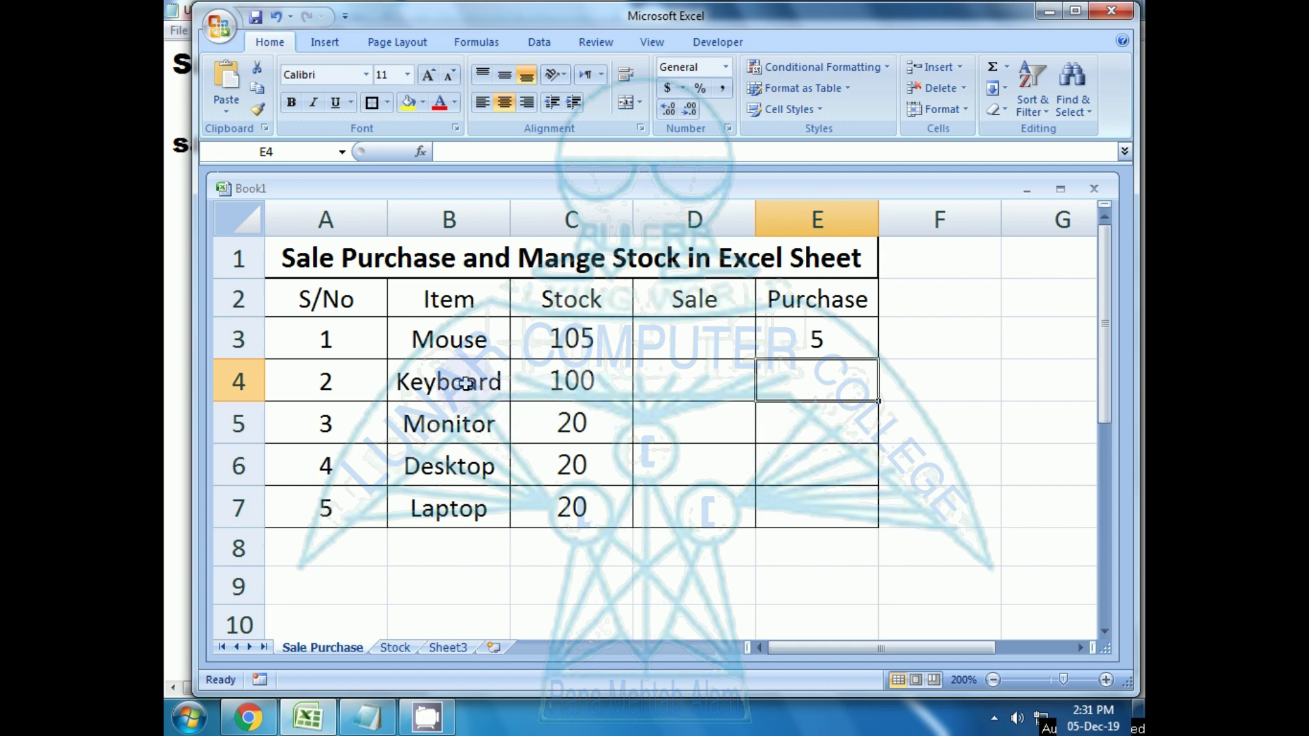
Record a Keyboard purchase of 10 in E4, correcting a mistyped entry, for stock 110
type("10")
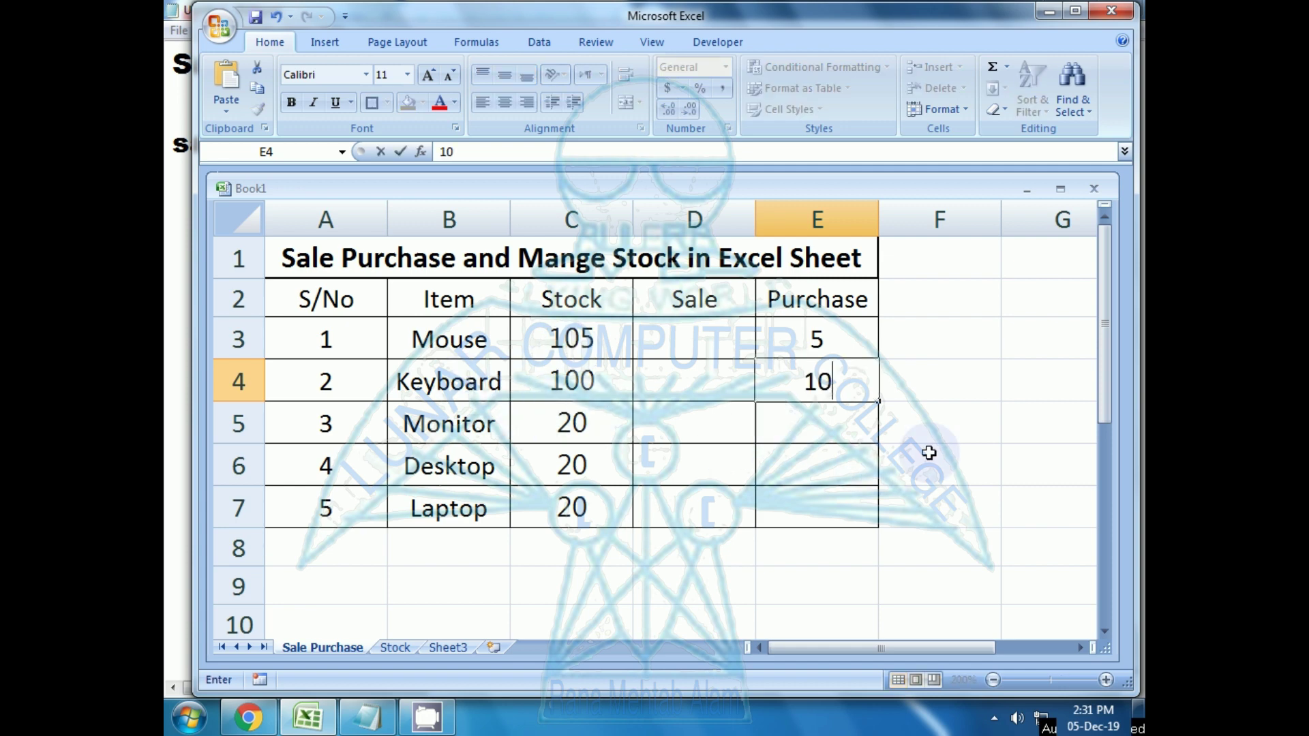
key("Return")
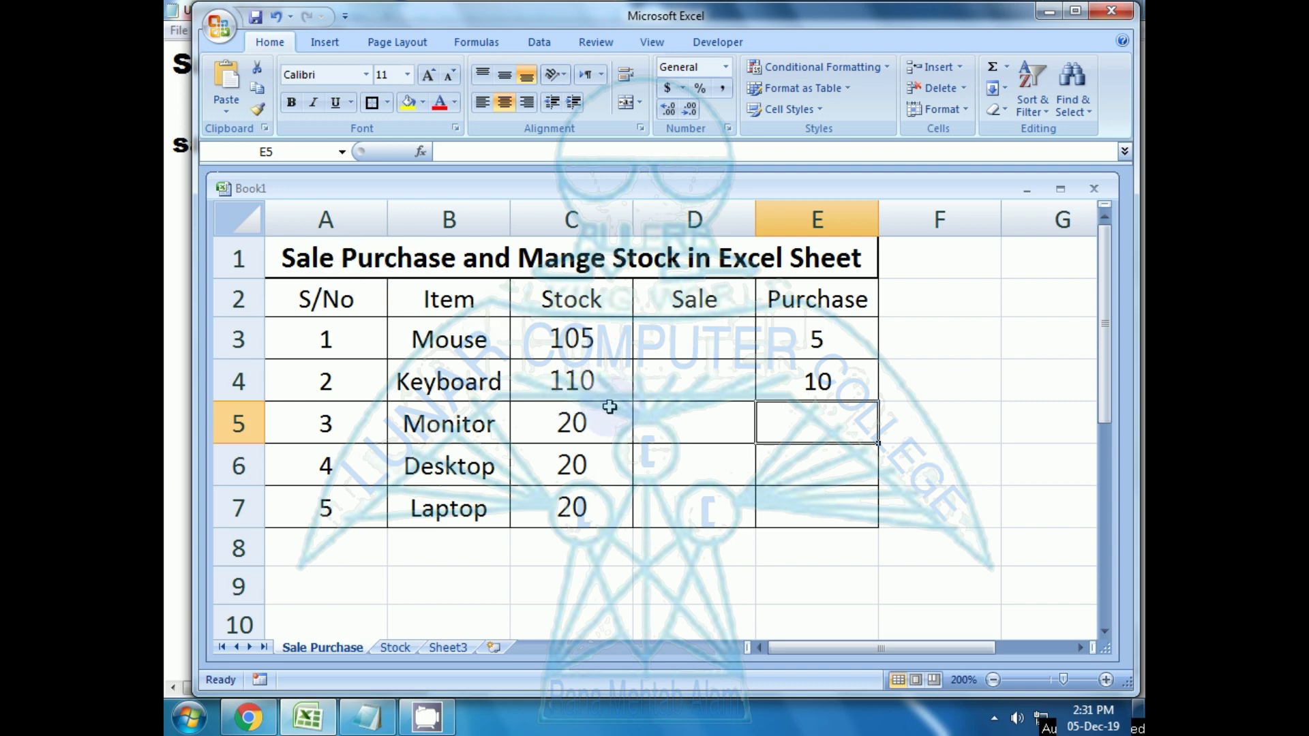
key("Up")
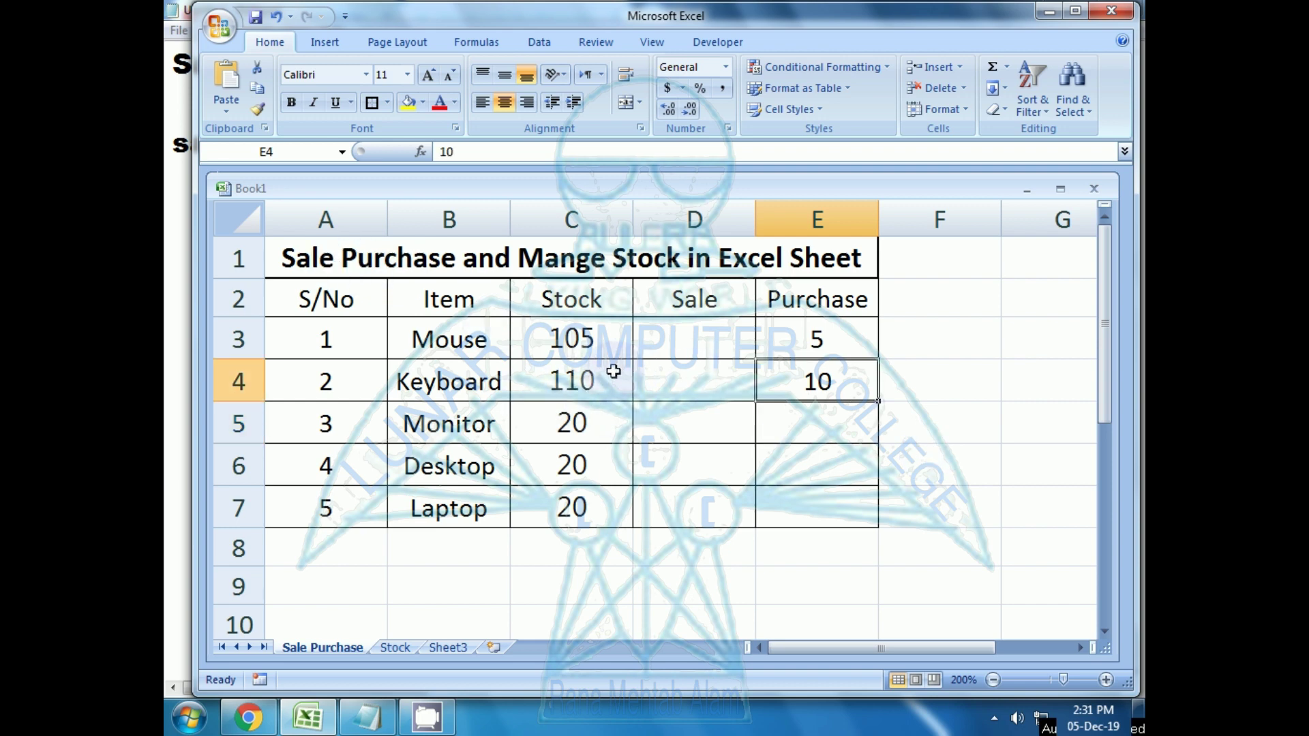
key("Delete")
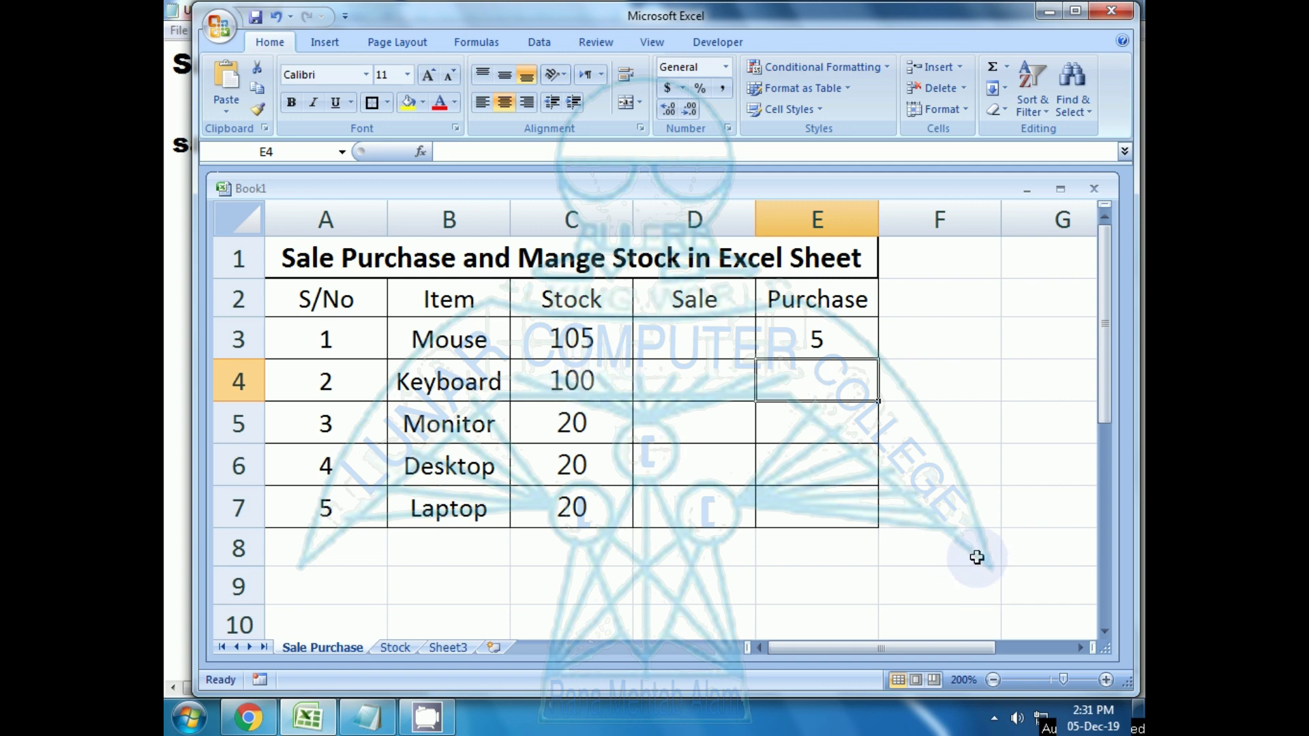
type("1")
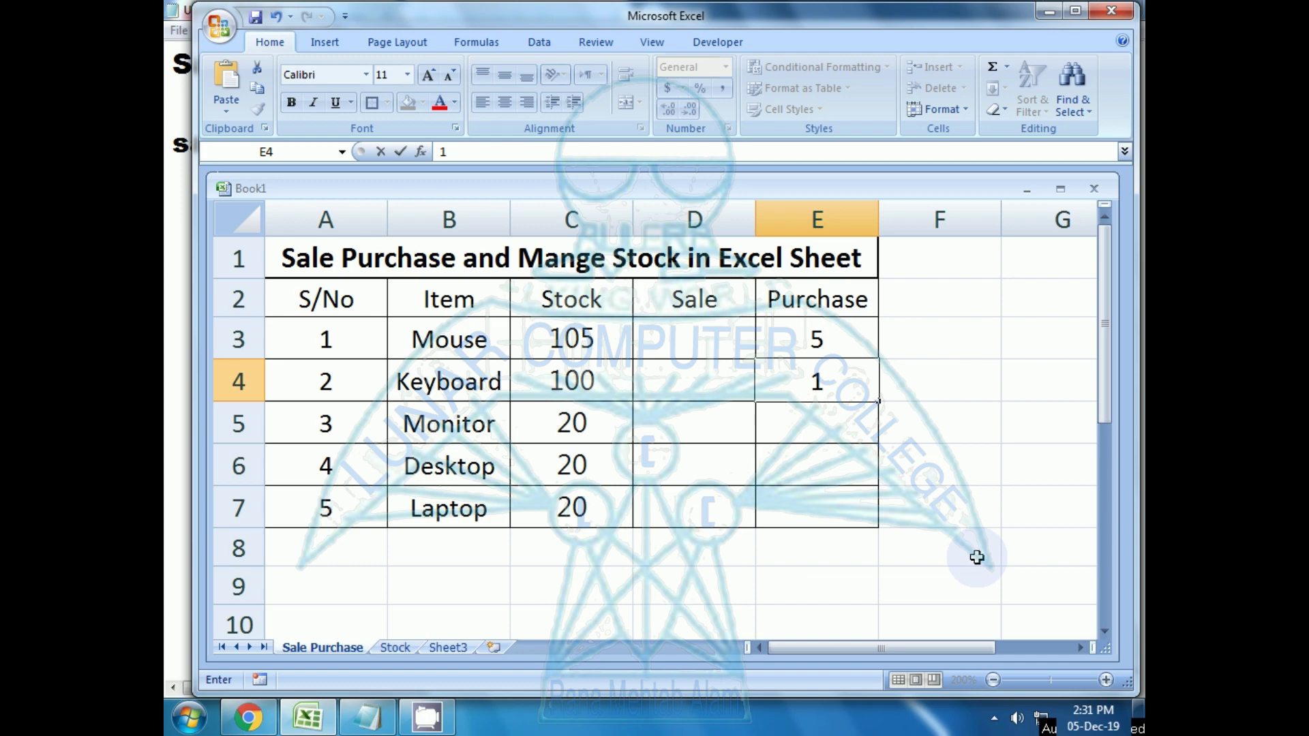
type("01")
key("BackSpace")
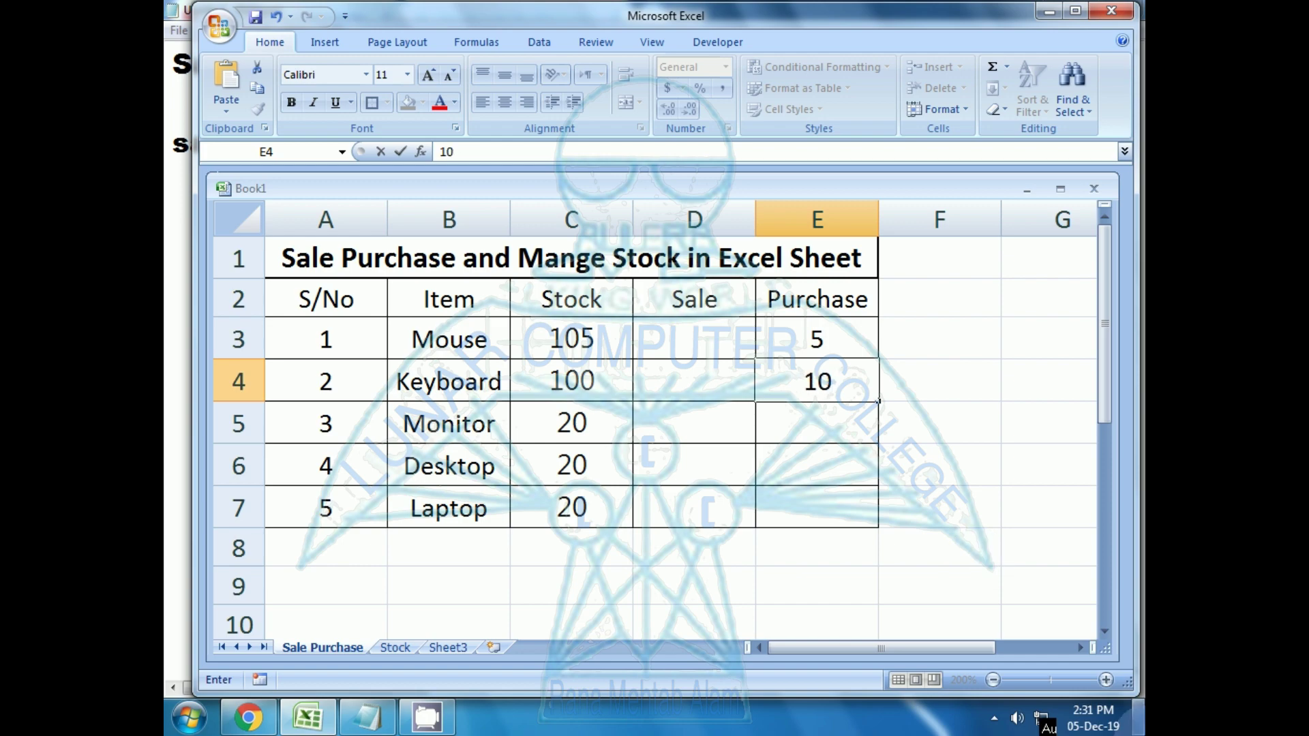
key("Return")
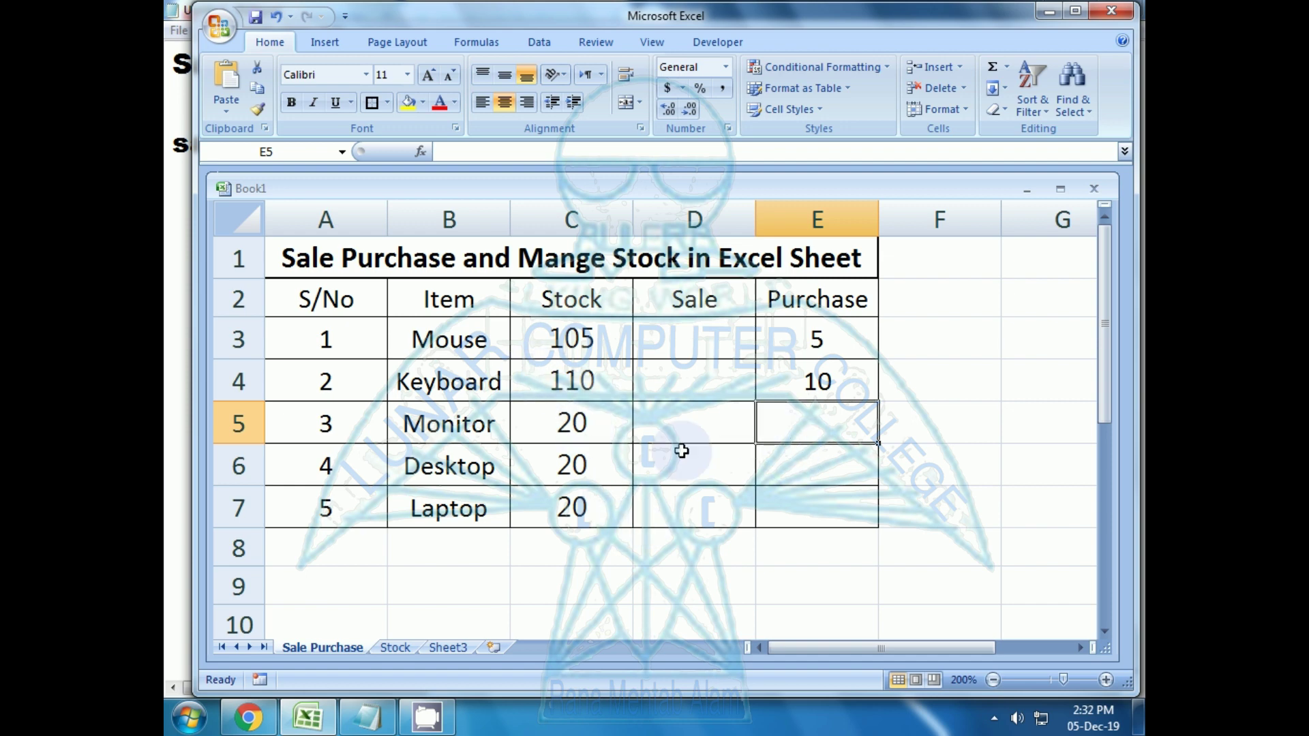
Delete the Mouse purchase of 5 and Keyboard purchase of 10, then check C4's SUM formula
left_click(801, 329)
key("Delete")
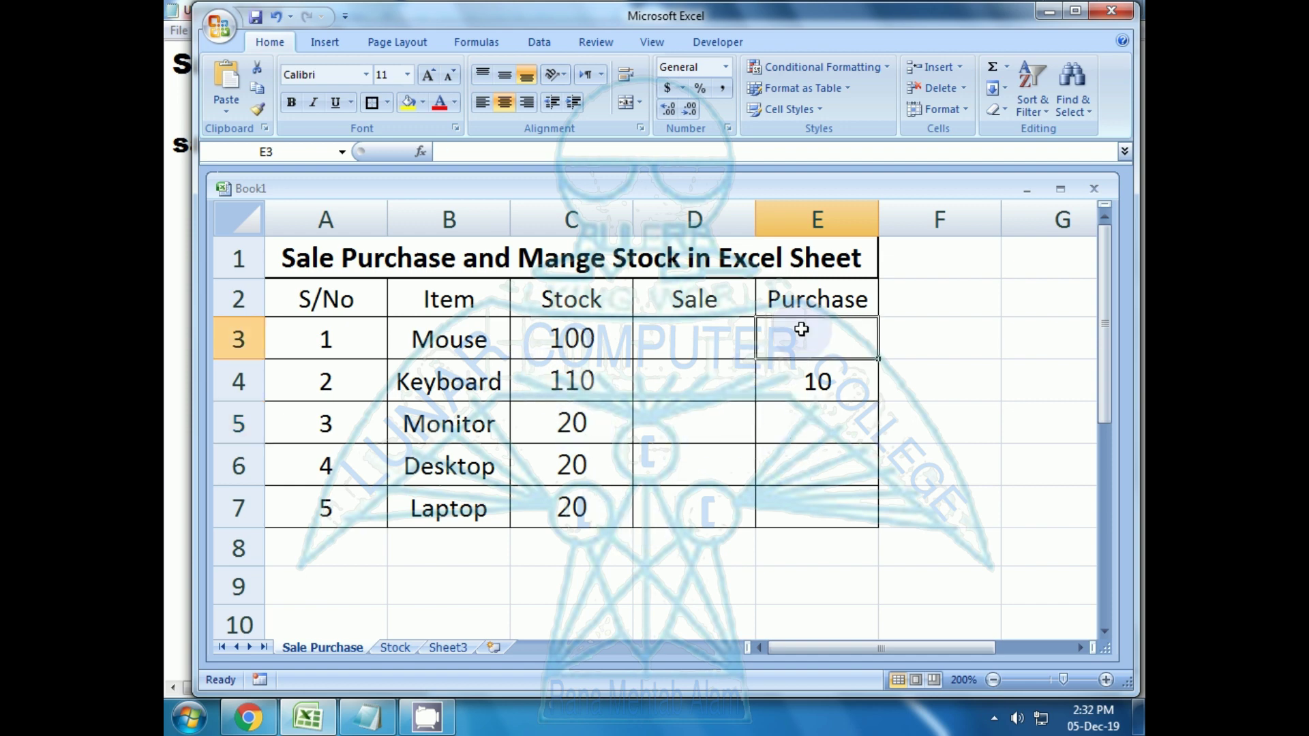
key("Down")
key("Delete")
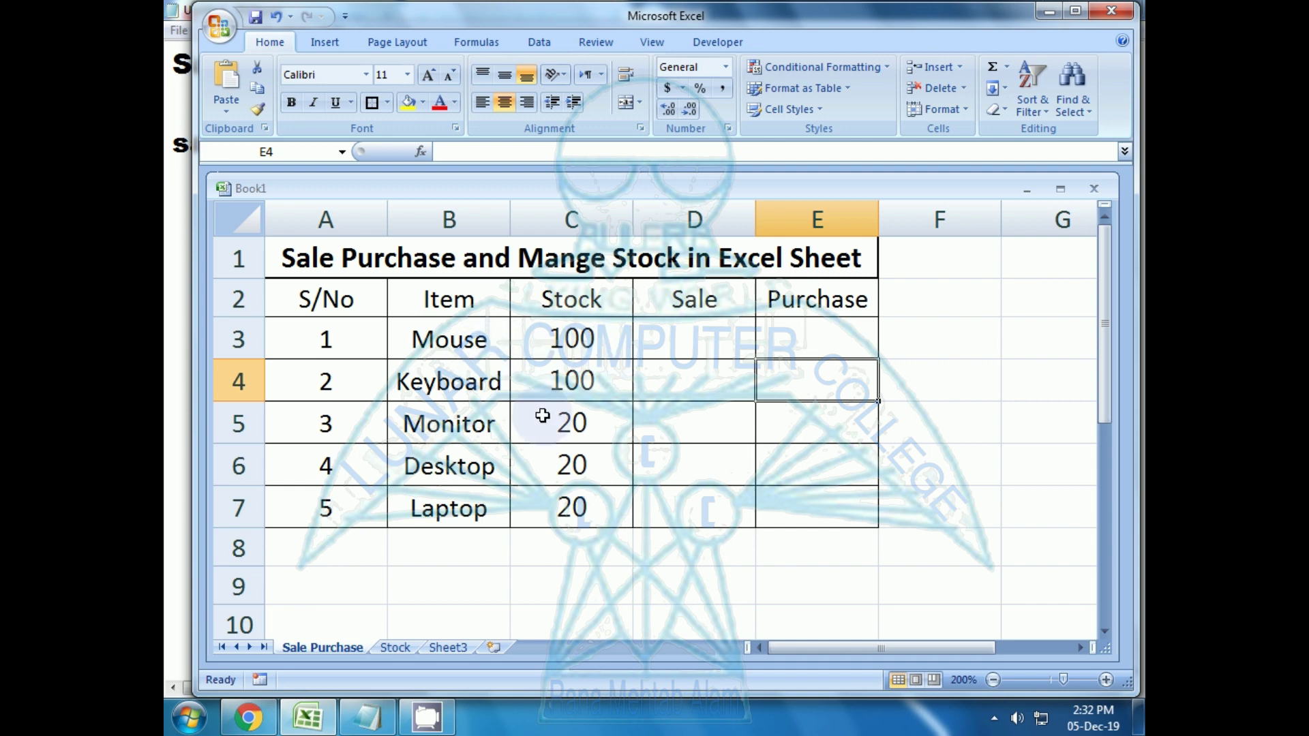
left_click(600, 378)
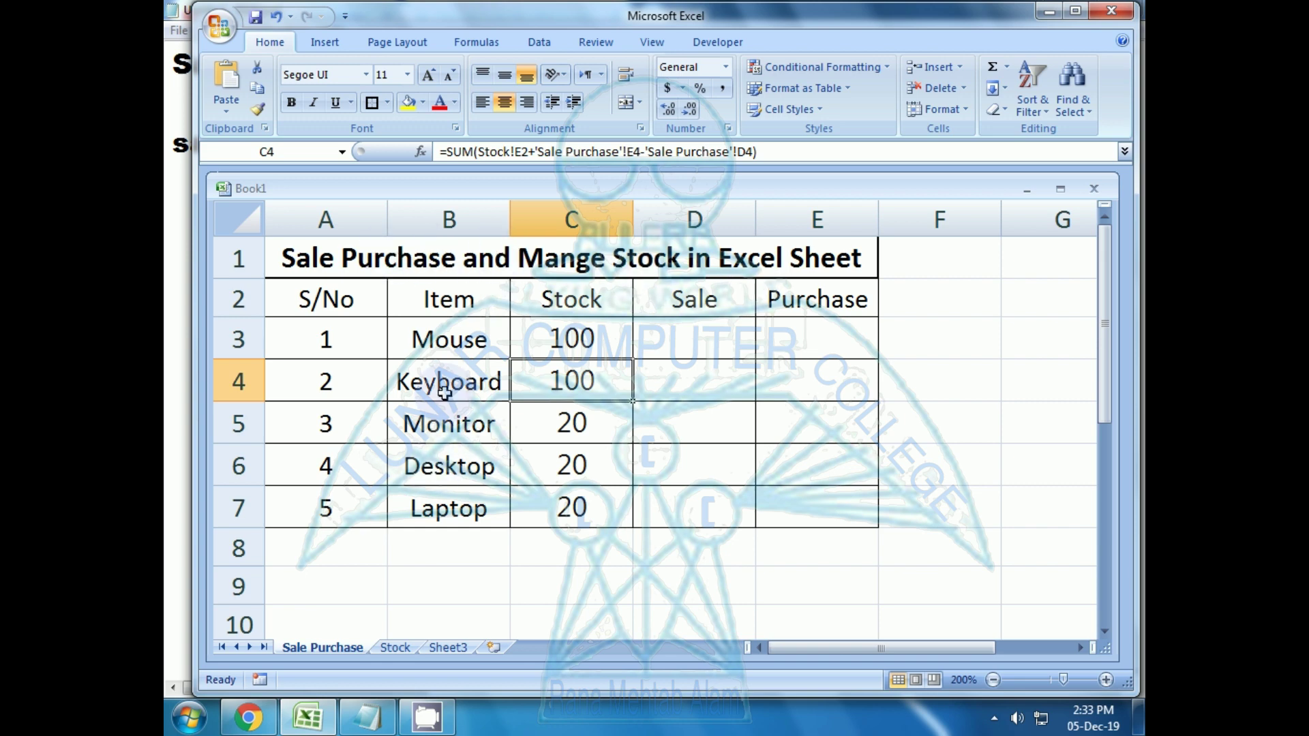
Review the item names from Mouse down the list and the Mouse stock formula in C3
left_click(451, 340)
left_click(447, 382)
left_click(444, 424)
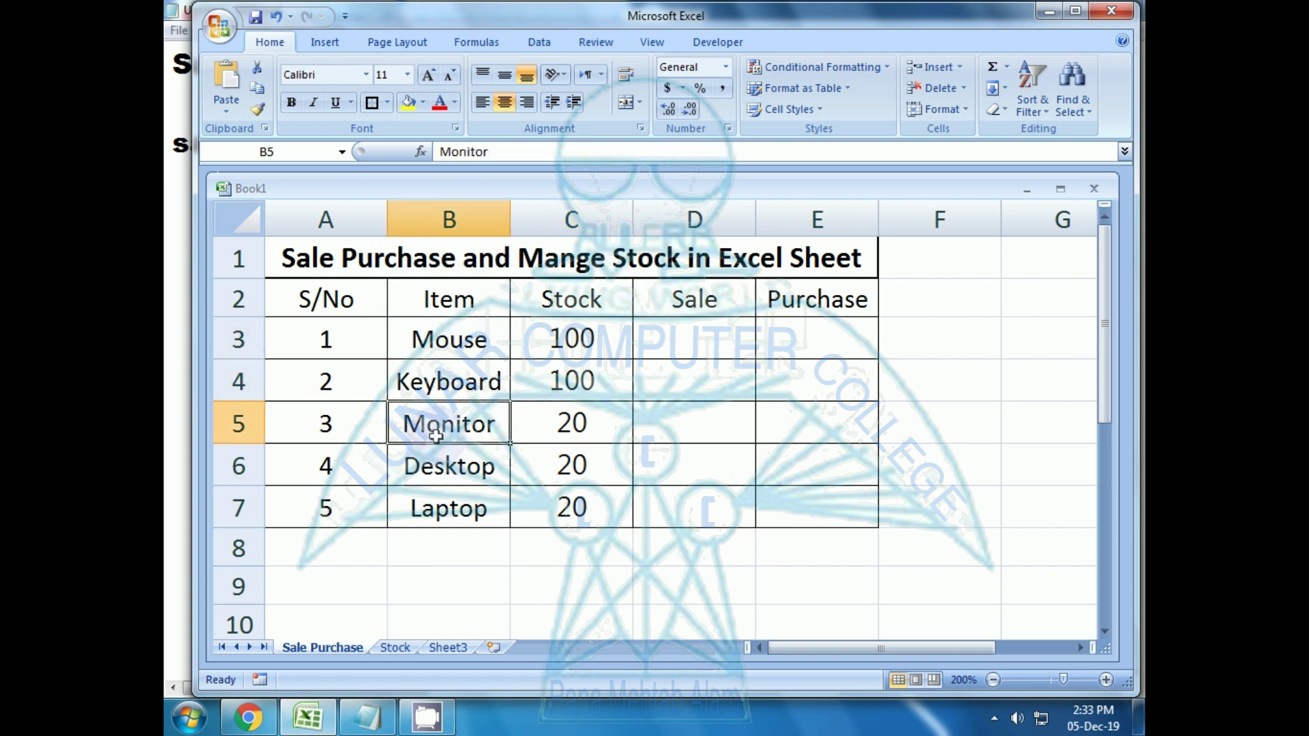
left_click(442, 466)
left_click(440, 508)
left_click(447, 341)
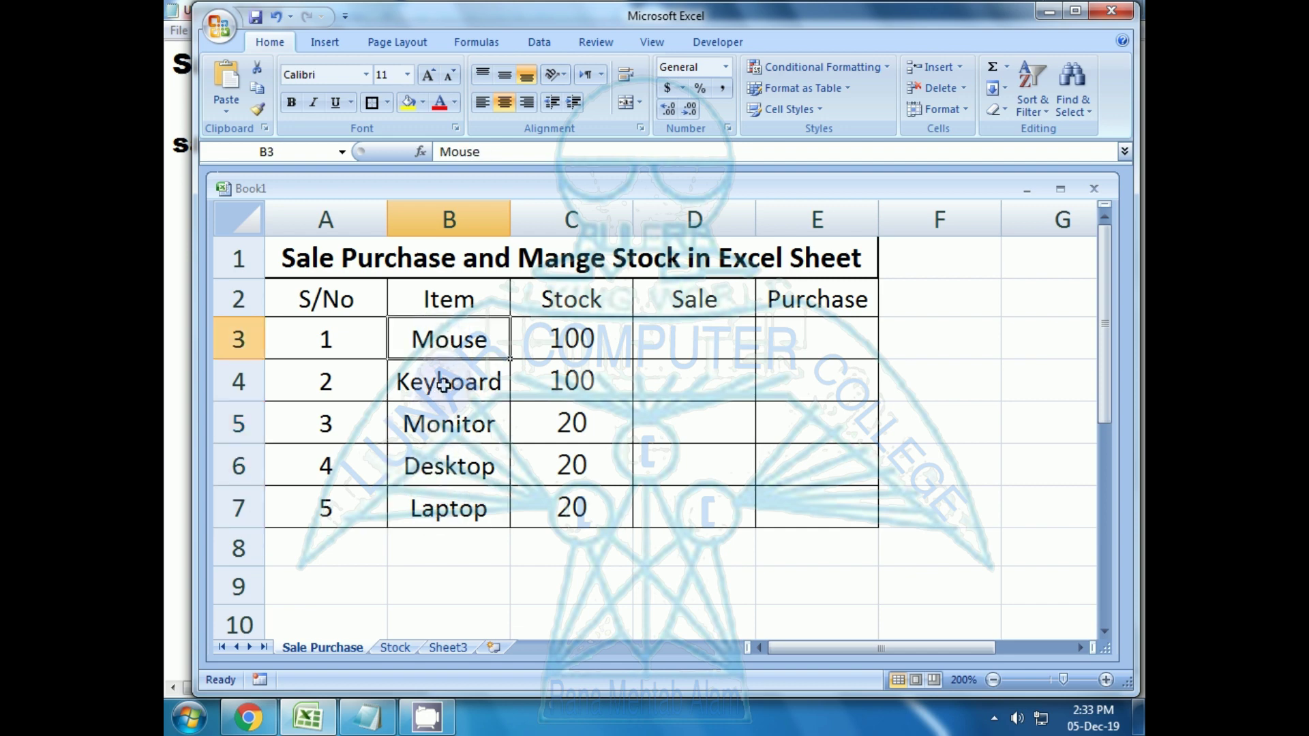
left_click(445, 382)
left_click(442, 424)
left_click(440, 466)
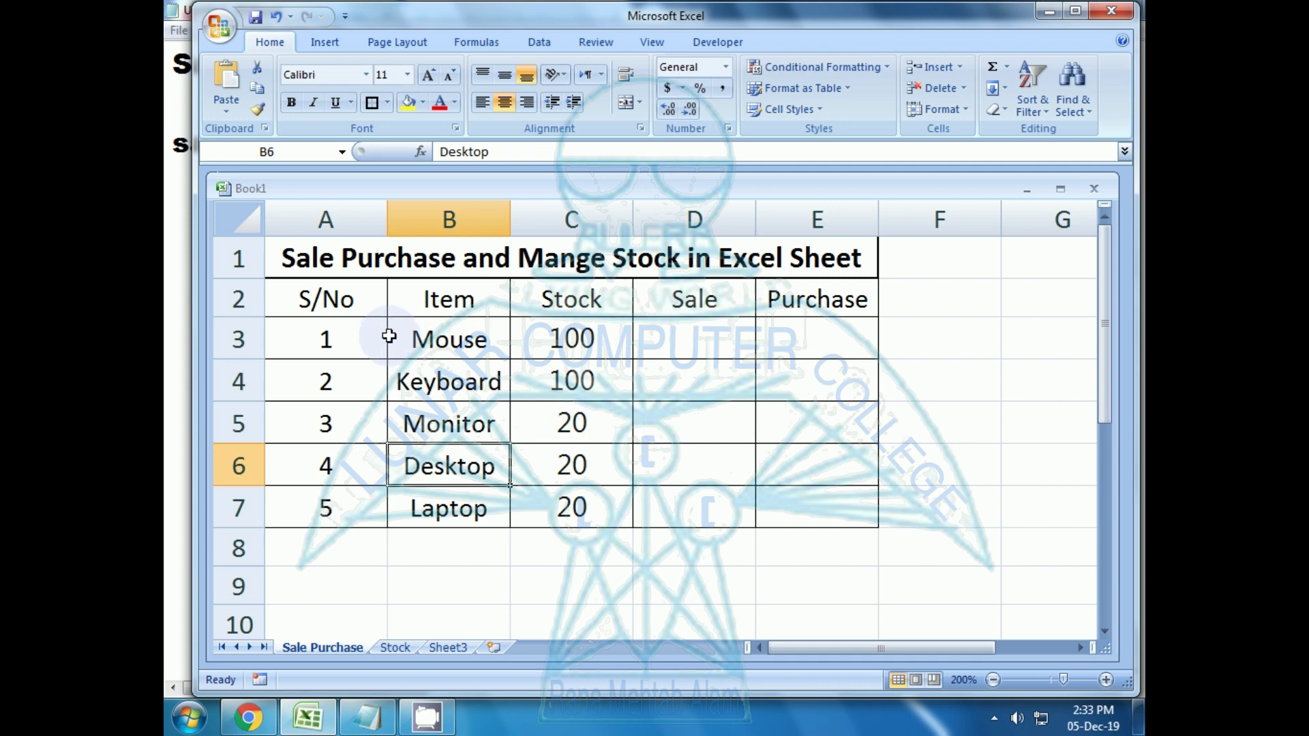
left_click(582, 336)
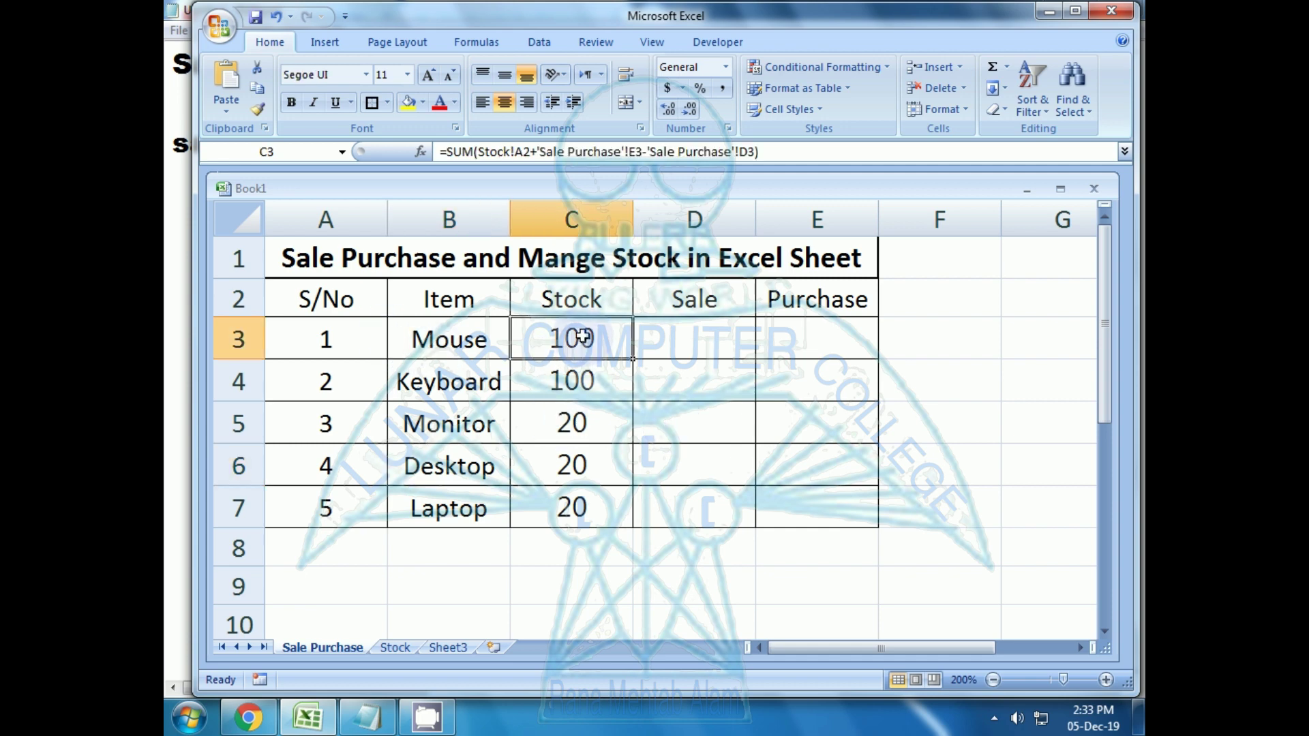
Switch to the Stock sheet and choose 200% in the View Zoom dialog
left_click(331, 651)
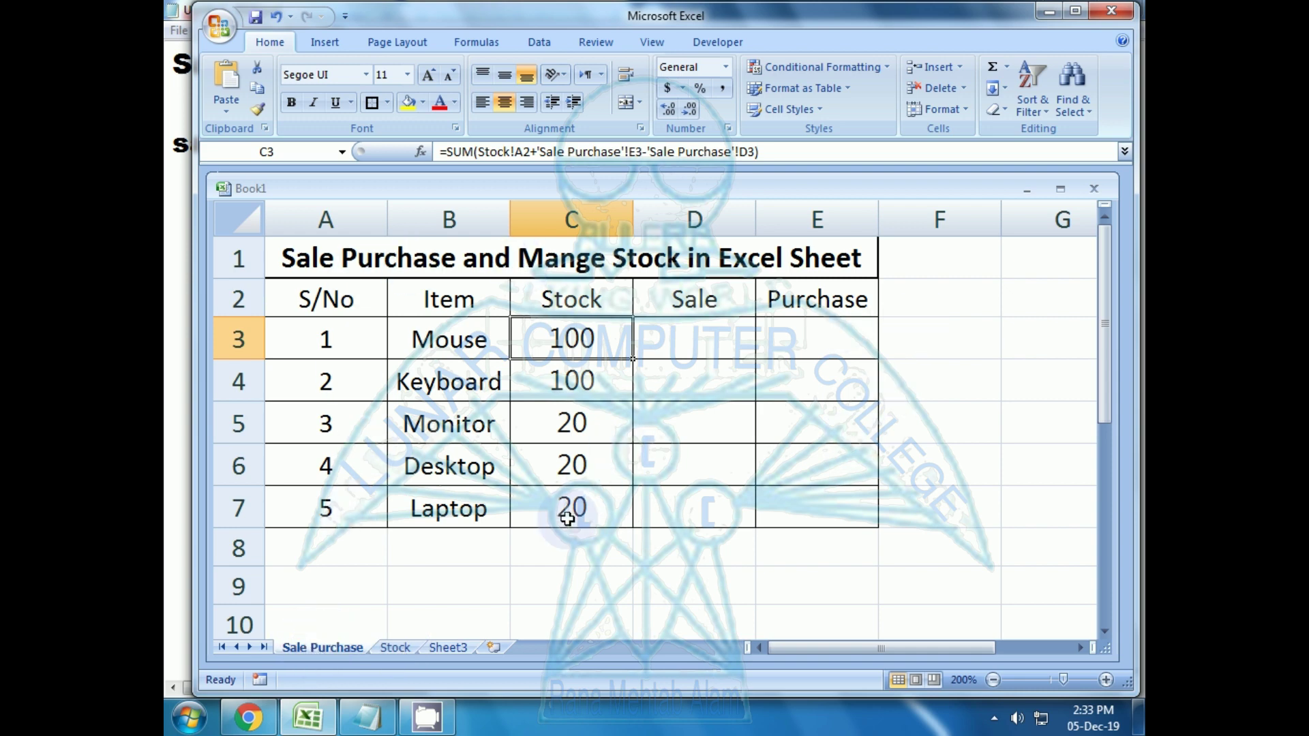
left_click(395, 647)
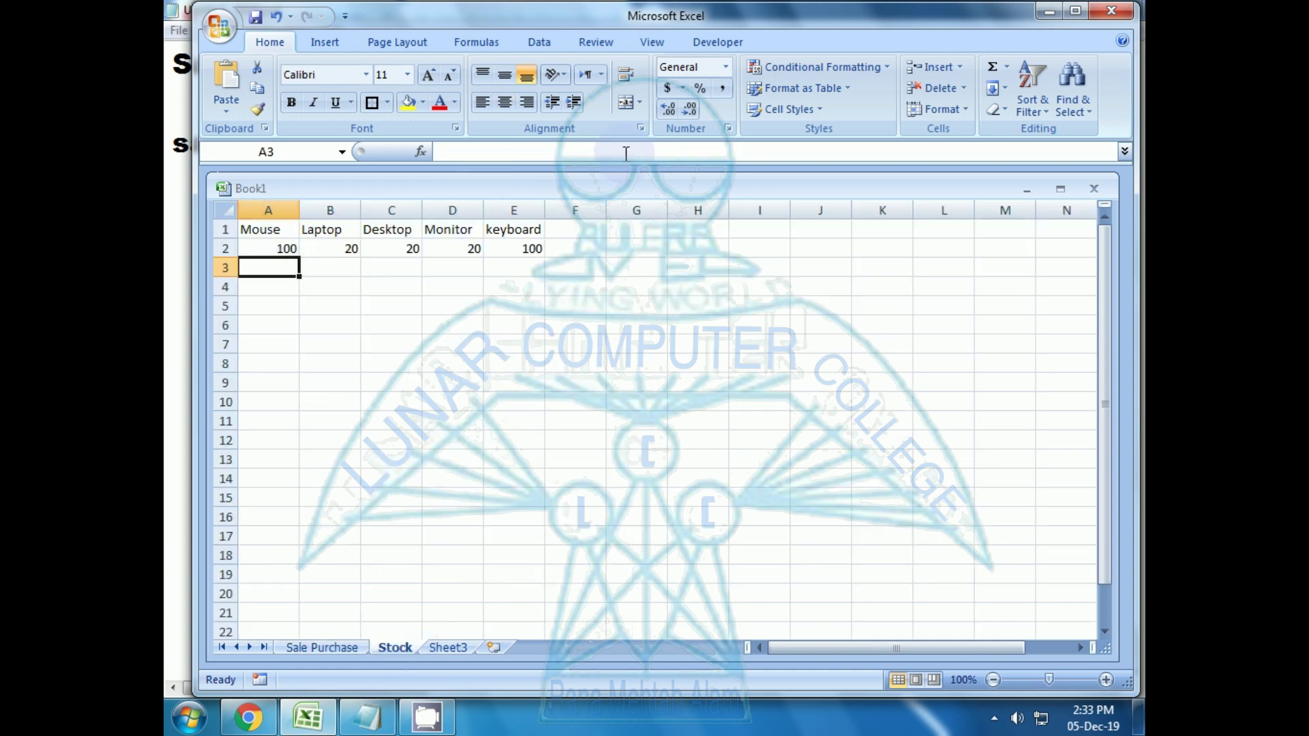
left_click(652, 41)
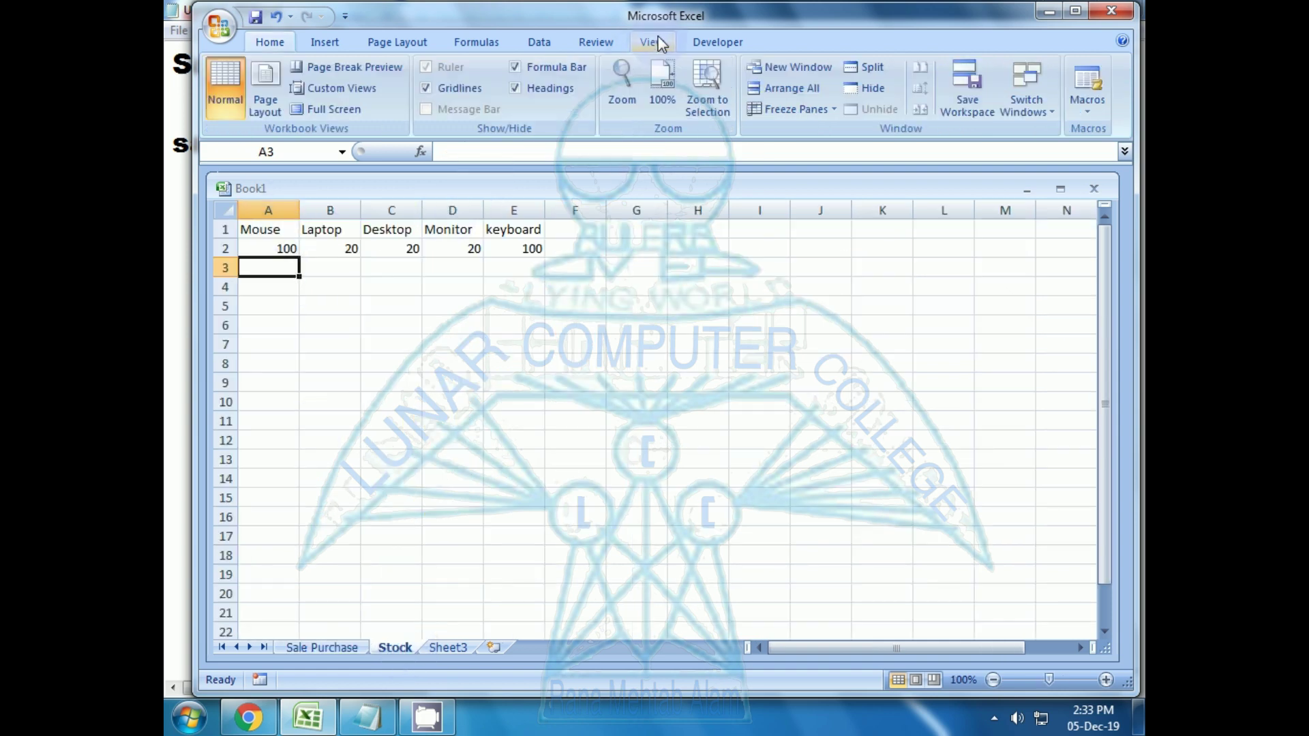
left_click(631, 76)
left_click(417, 386)
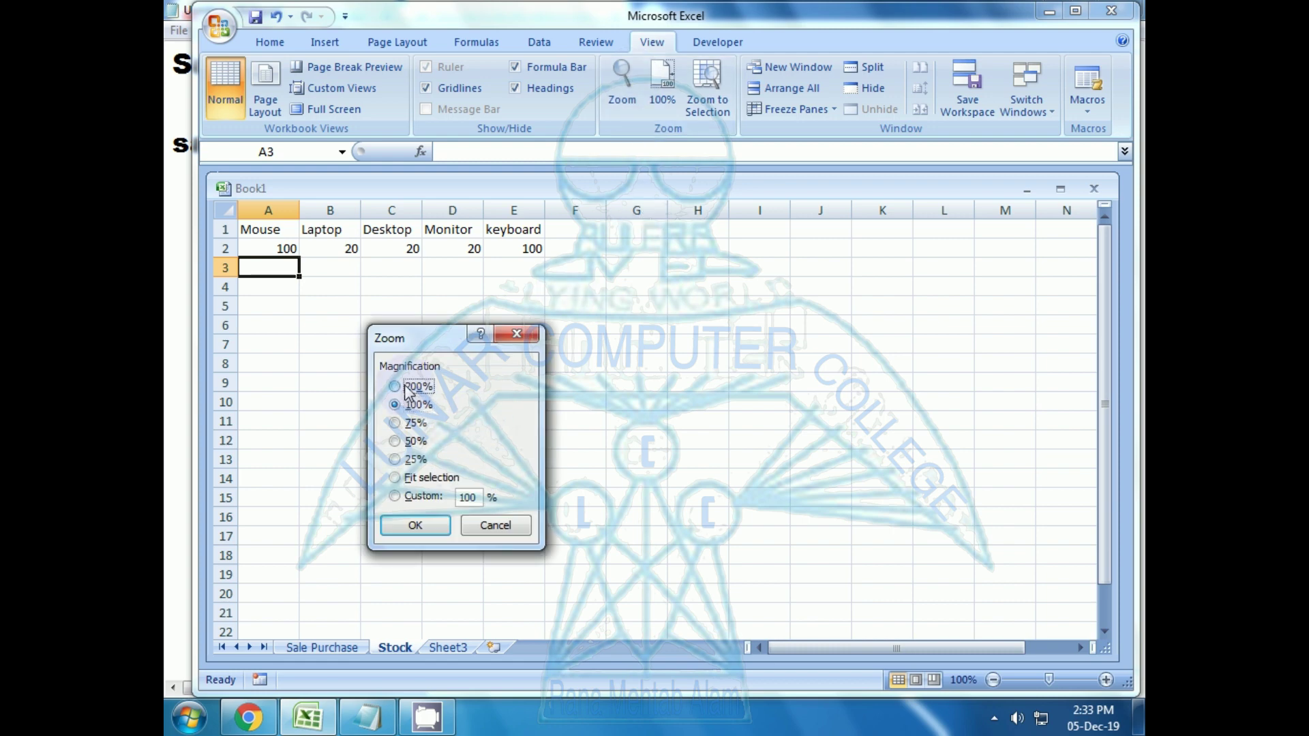
Apply 200% zoom and check row 2: Mouse 100, Laptop 20, Desktop 20, Monitor 20, keyboard 100
left_click(414, 525)
left_click(379, 477)
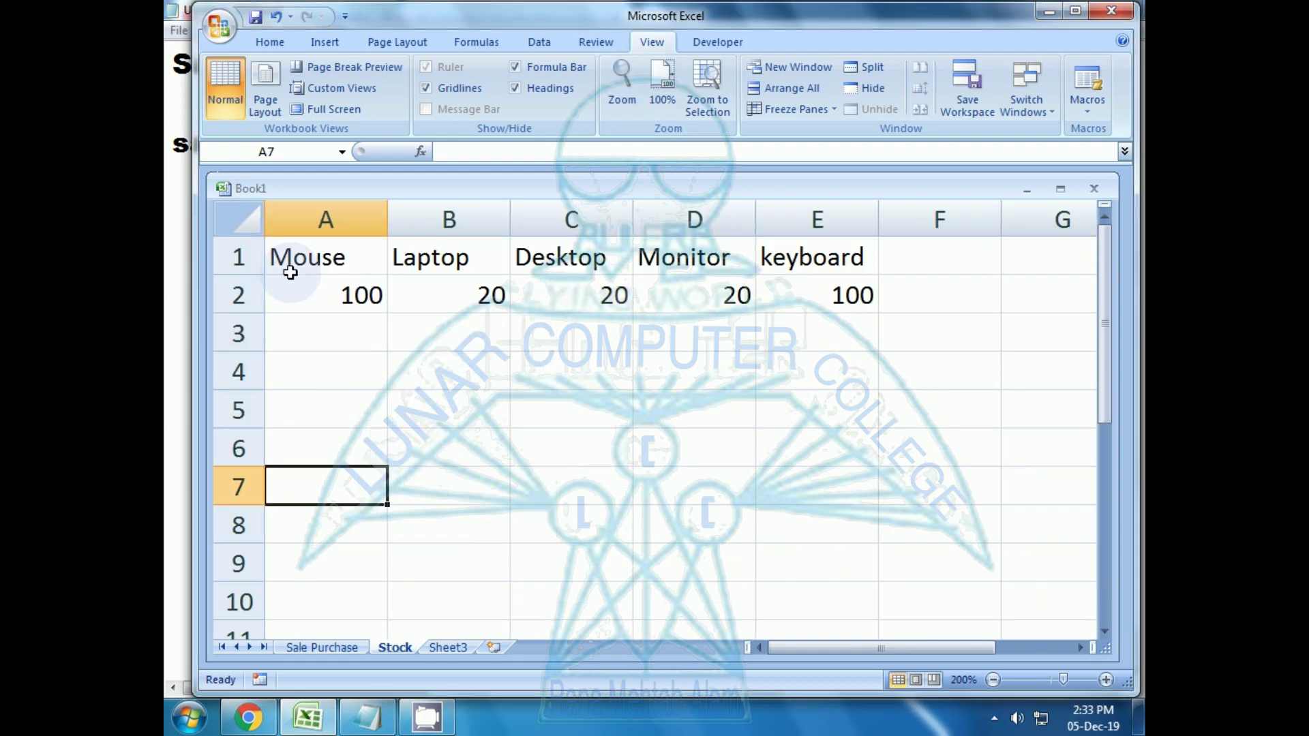
left_click(308, 299)
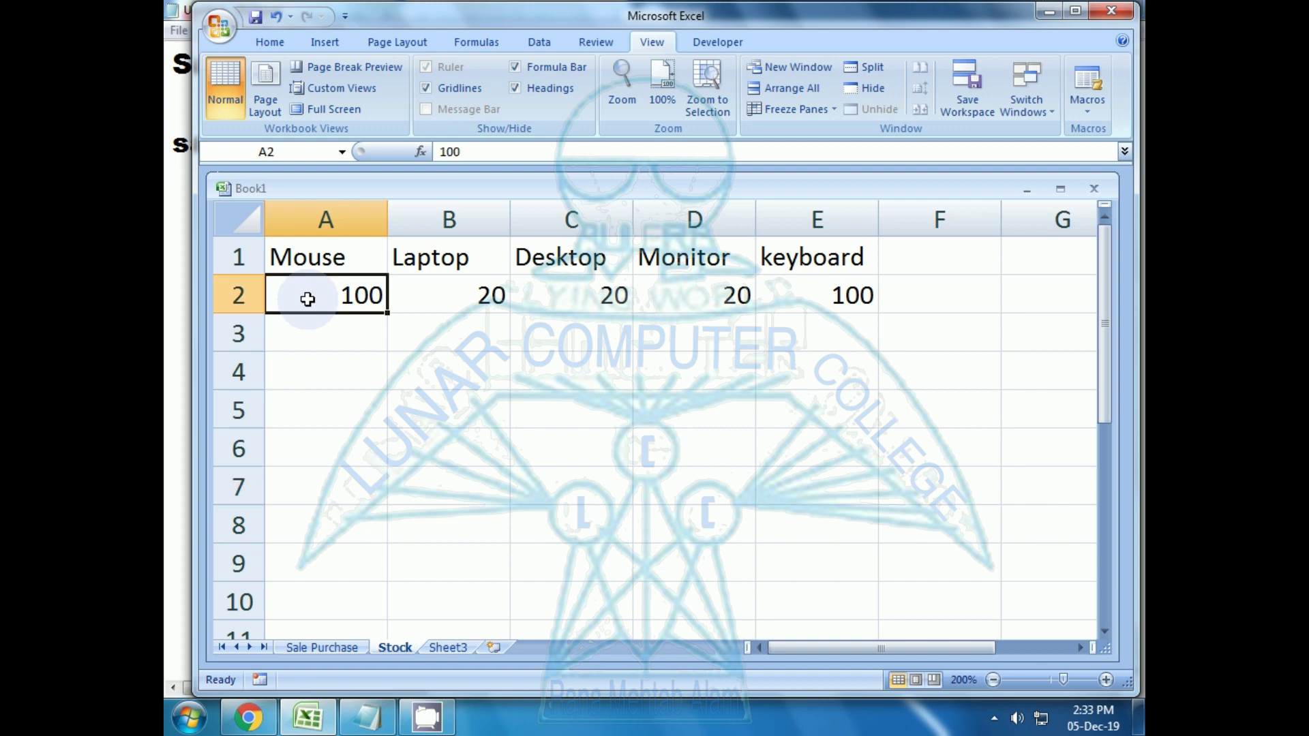
left_click(418, 297)
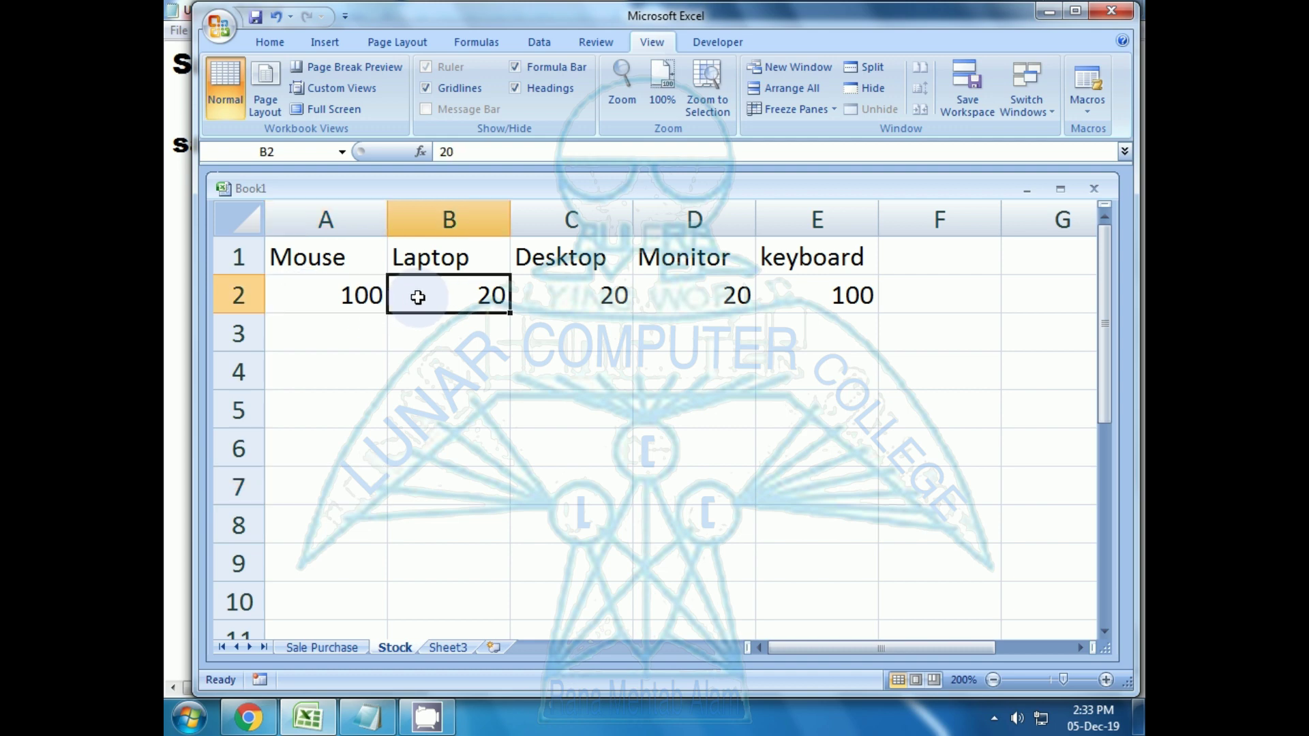
left_click(593, 295)
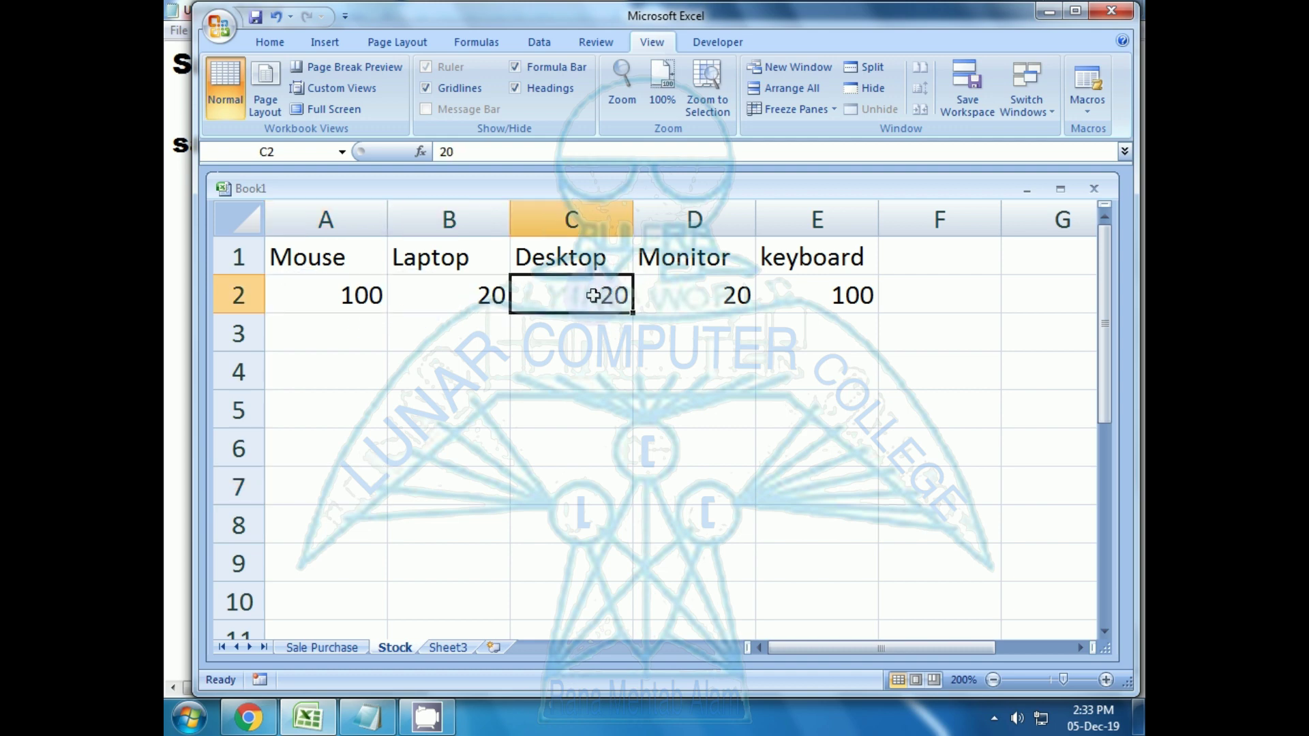
left_click(667, 294)
left_click(806, 292)
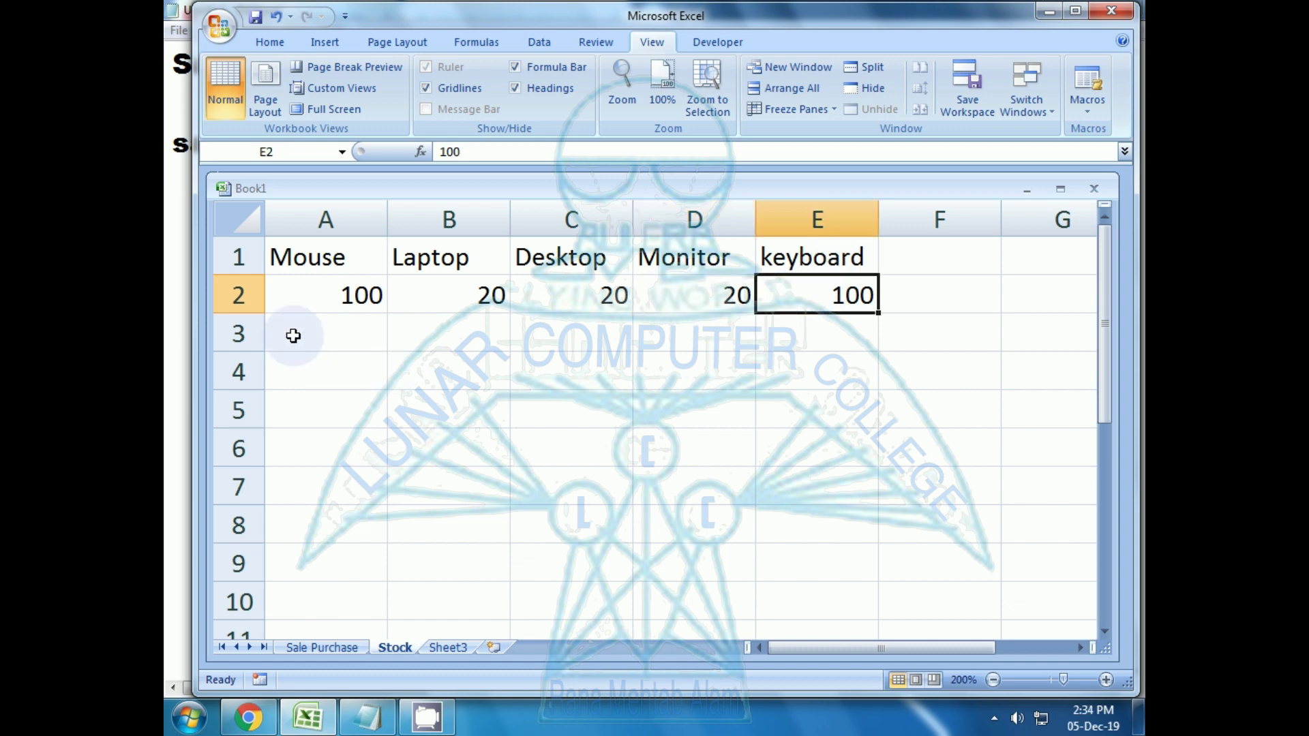
left_click(307, 294)
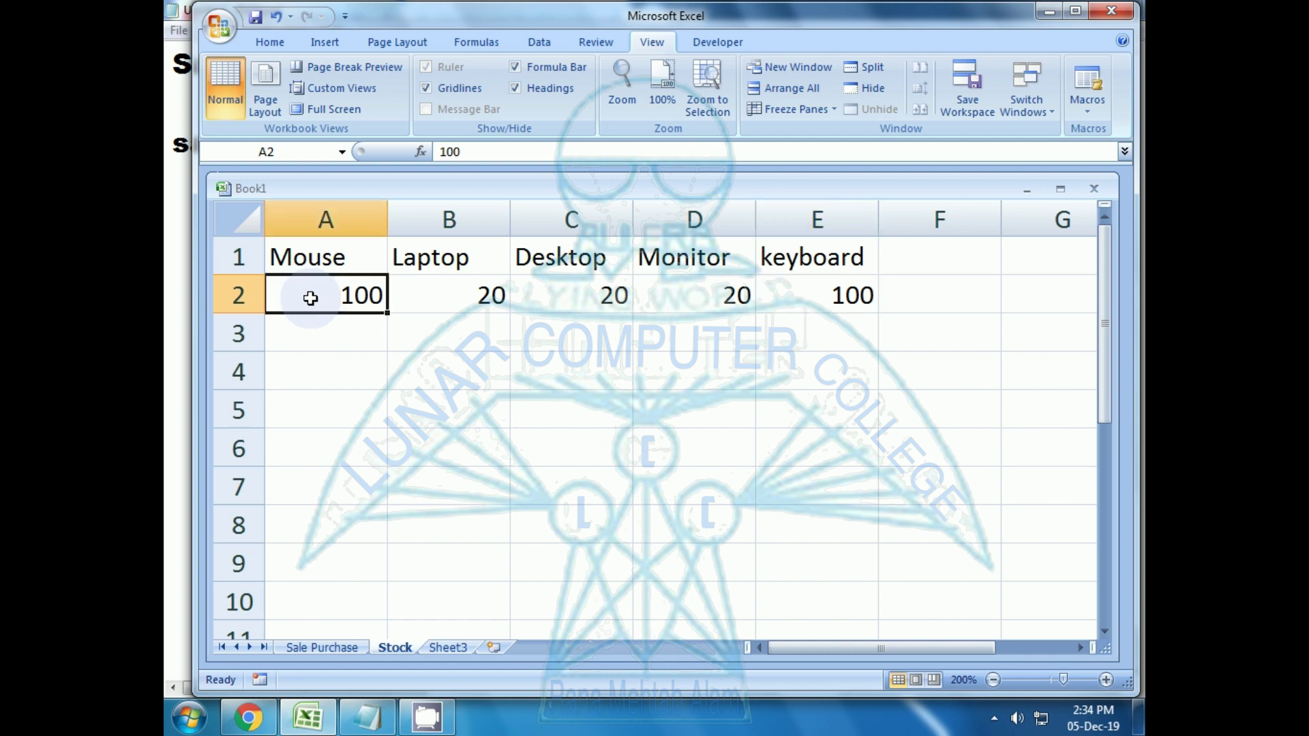
Return to the Sale Purchase sheet and review the empty Mouse Sale and Purchase cells
left_click(341, 650)
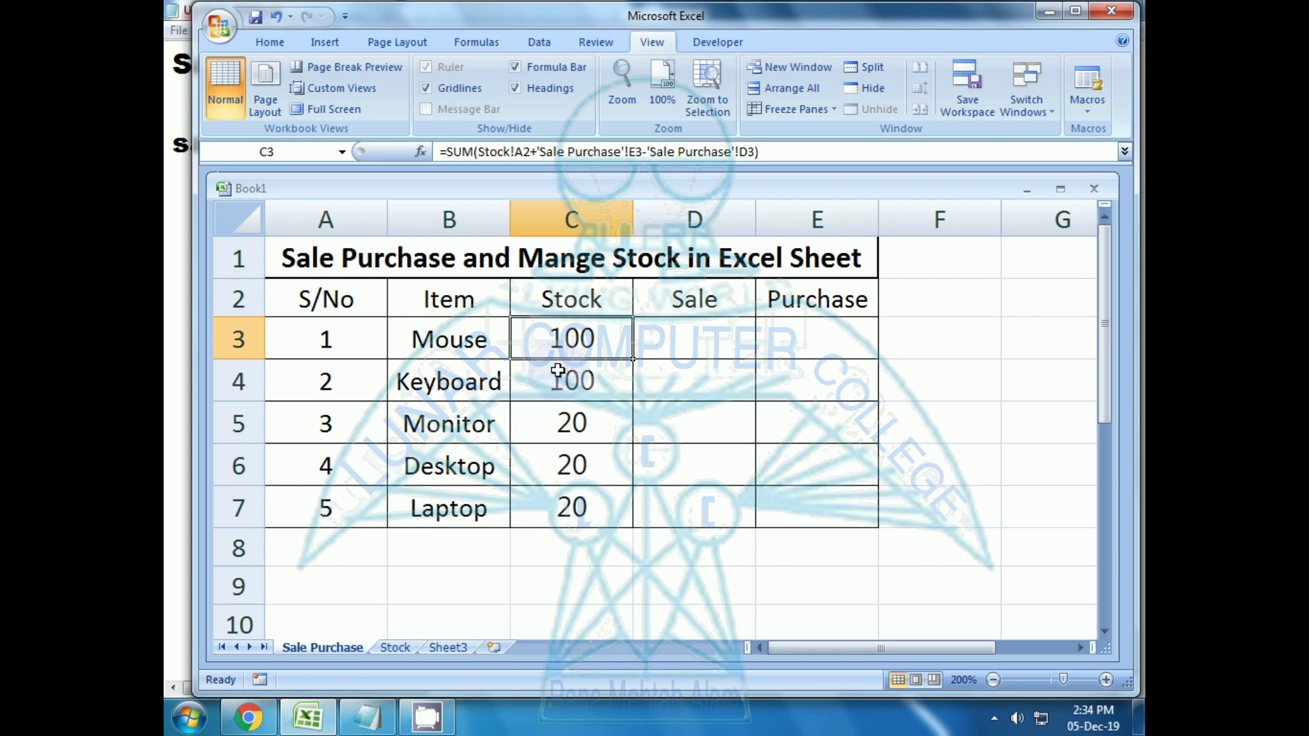
left_click(661, 341)
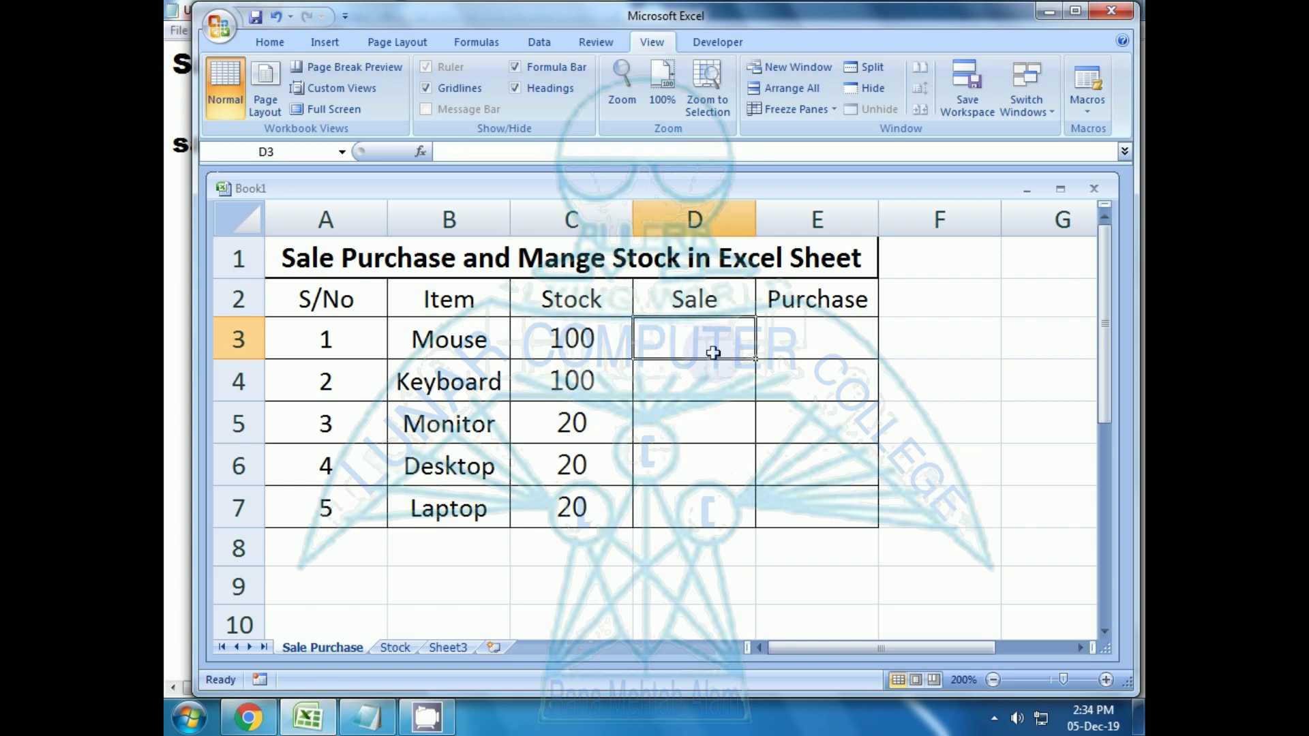
left_click(822, 348)
left_click(724, 349)
left_click(779, 360)
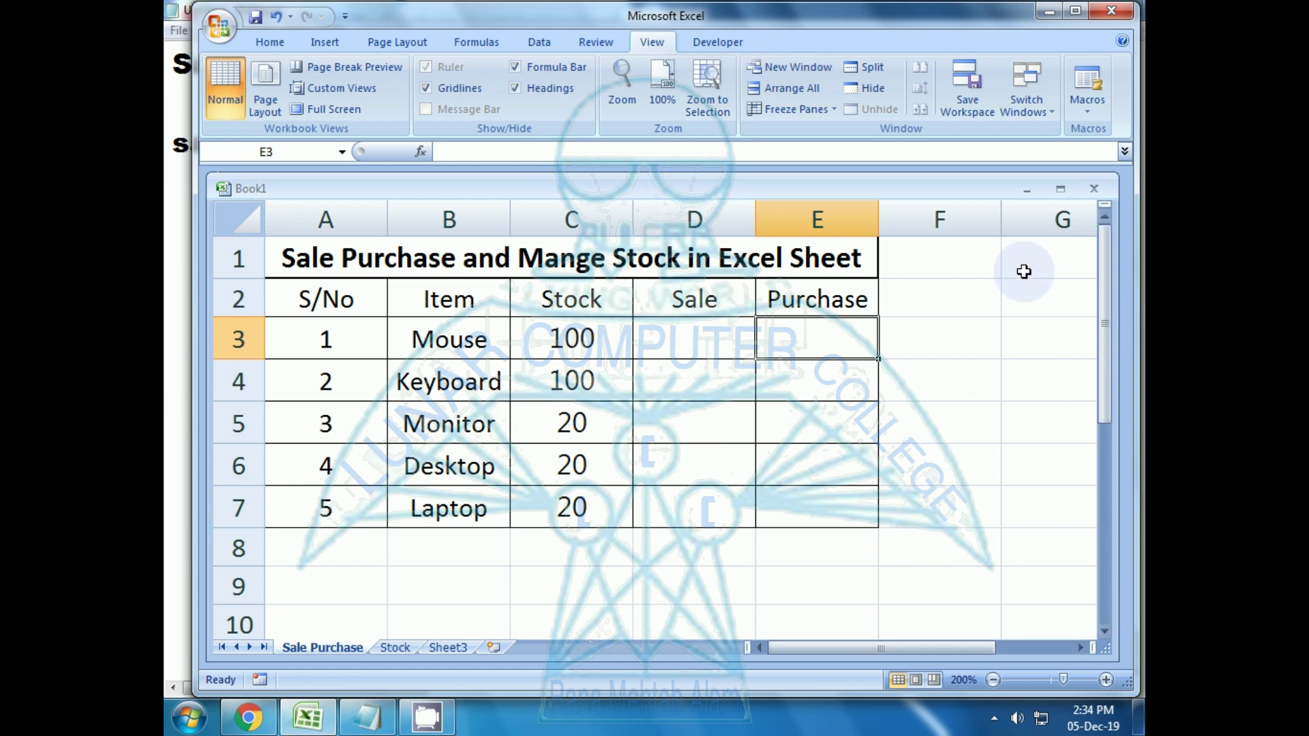
Delete the existing Mouse stock formula from cell C3
key("Left")
key("Left")
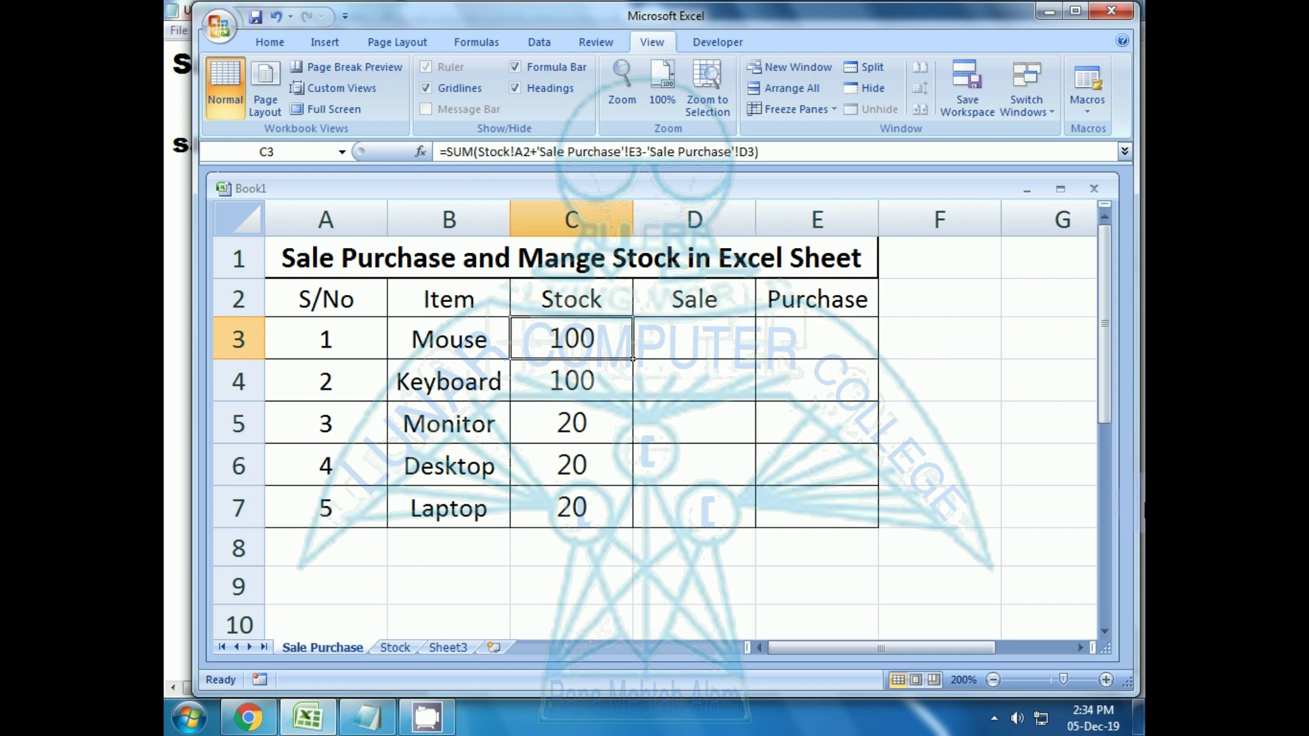
key("Delete")
key("Down")
key("Up")
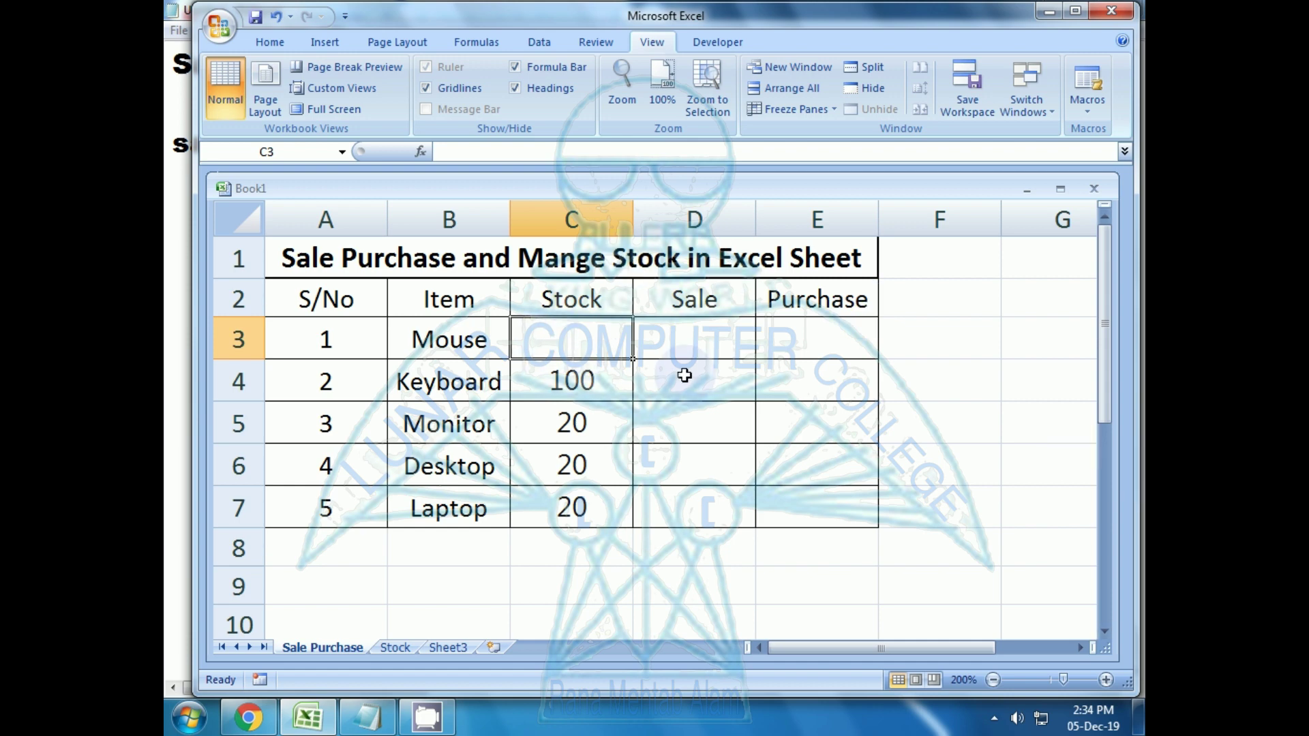
Switch between the Stock and Sale Purchase sheets and select the empty Mouse stock cell C3
left_click(394, 647)
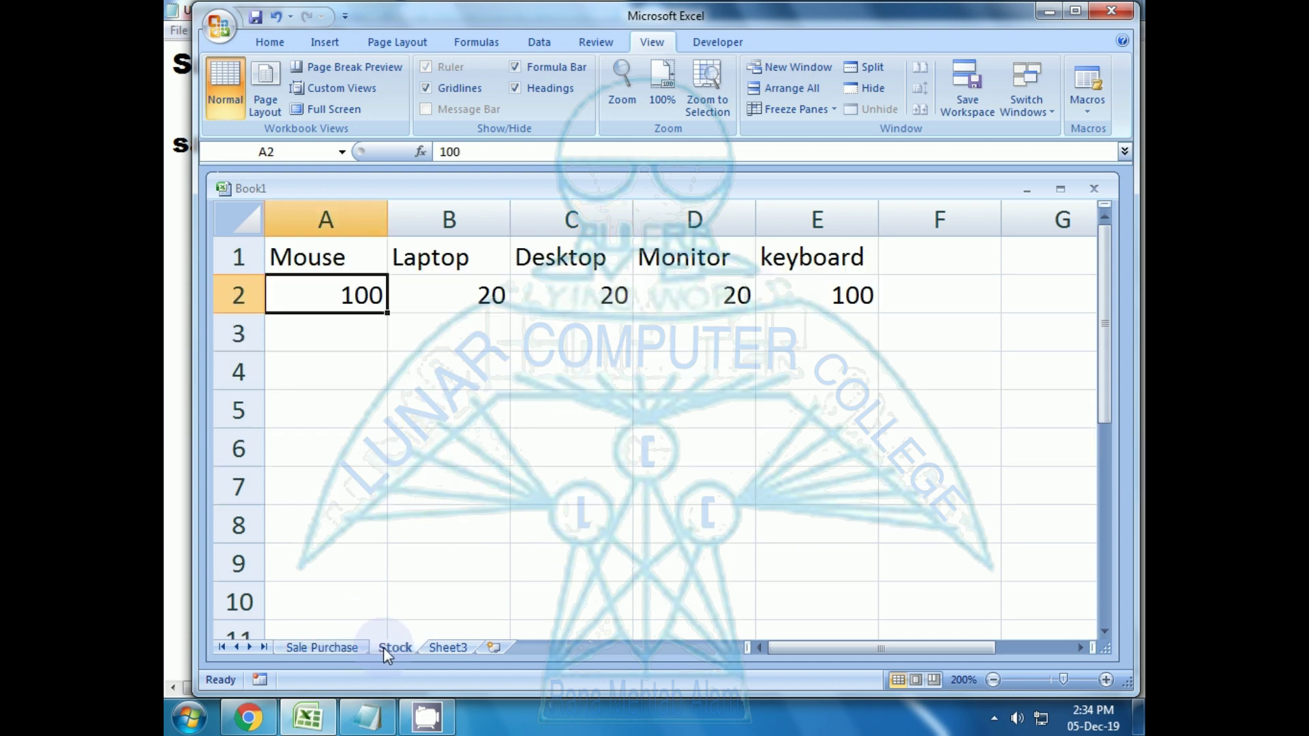
left_click(300, 646)
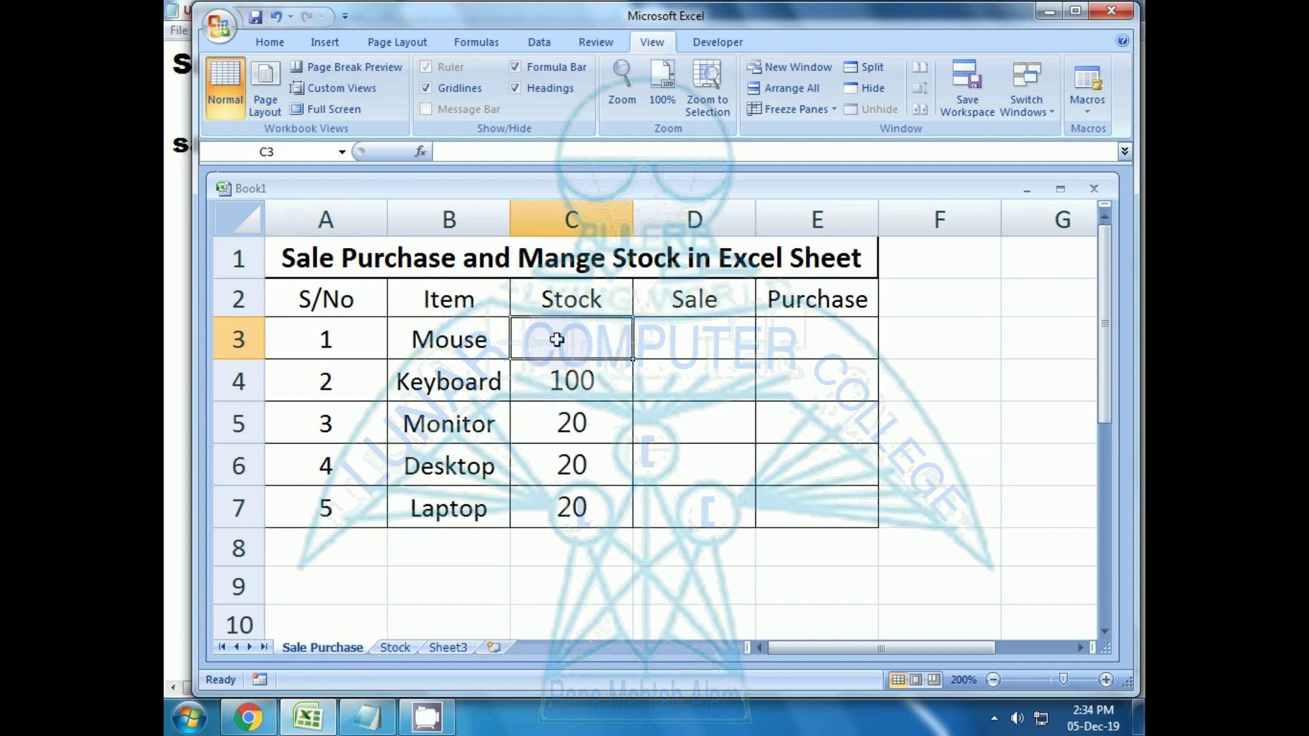
left_click(695, 457)
left_click(592, 333)
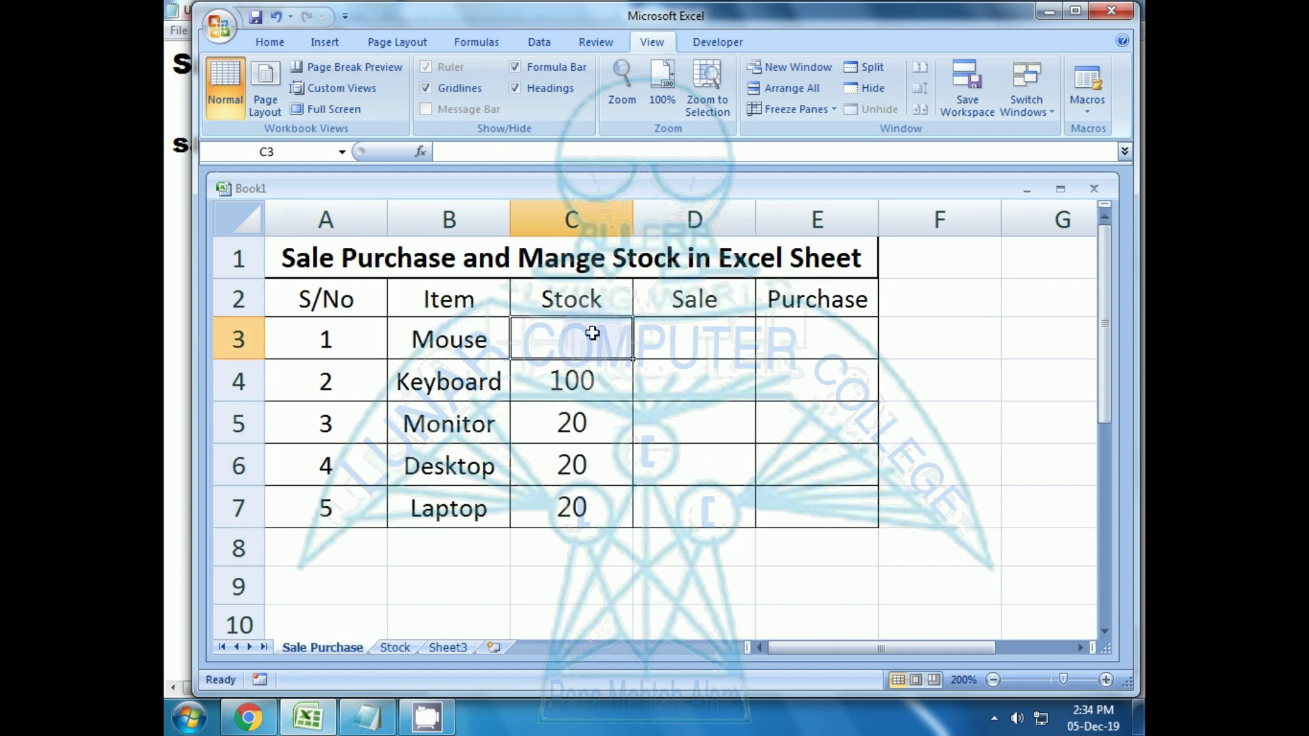
Begin =sum(Stock!A2-'Sale Purchase'!D3+ in C3, then cancel it with Esc
type("=sum")
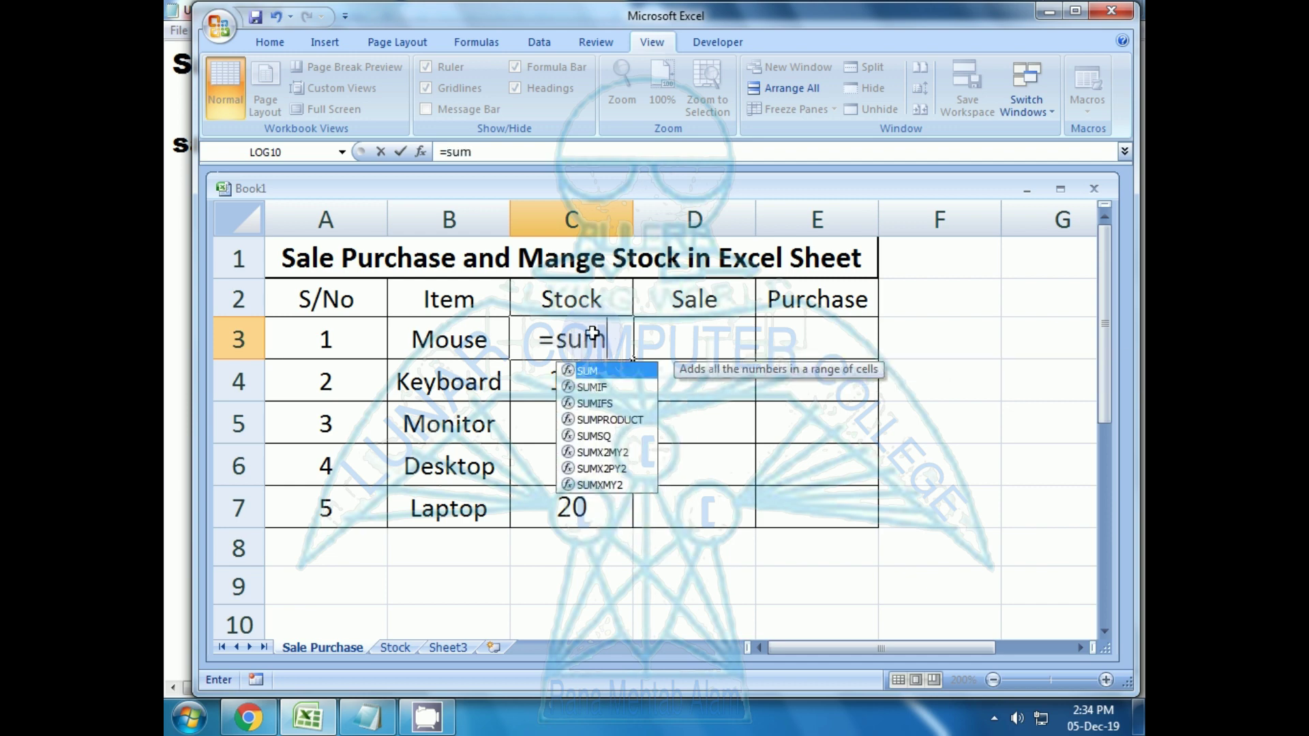
type("(")
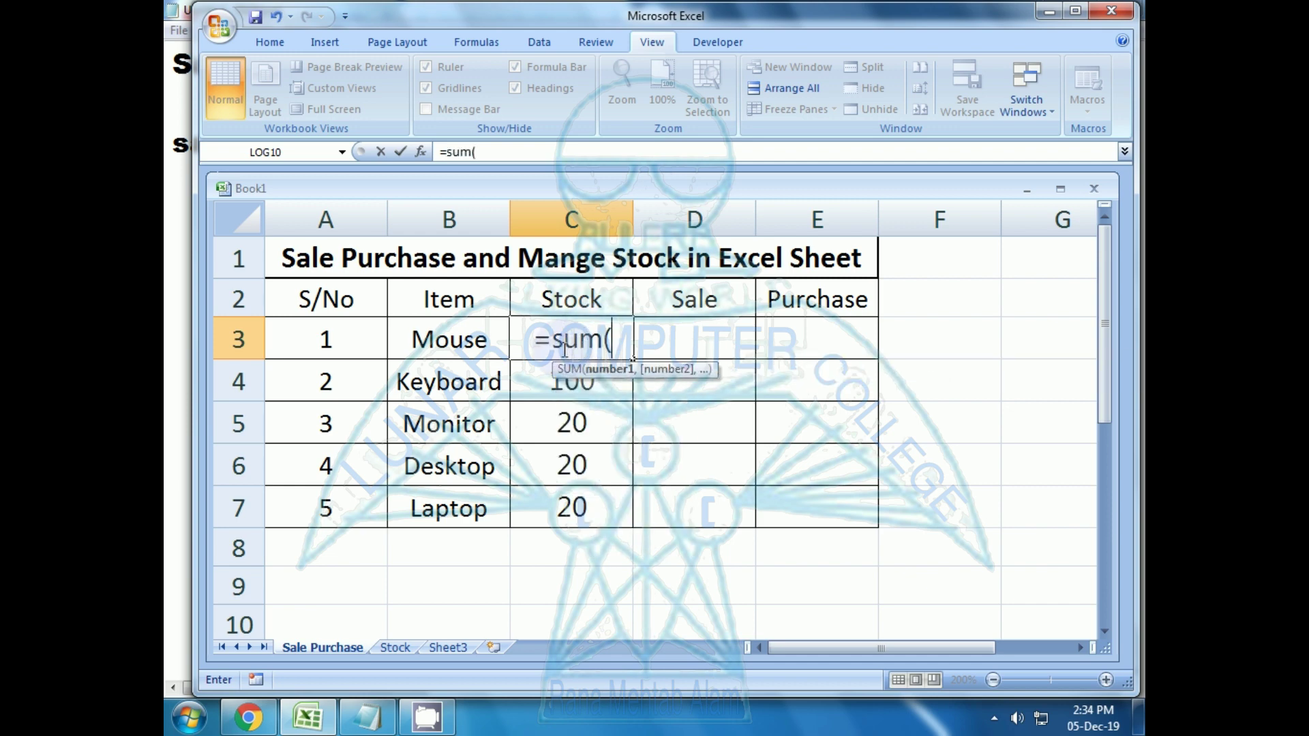
left_click(387, 647)
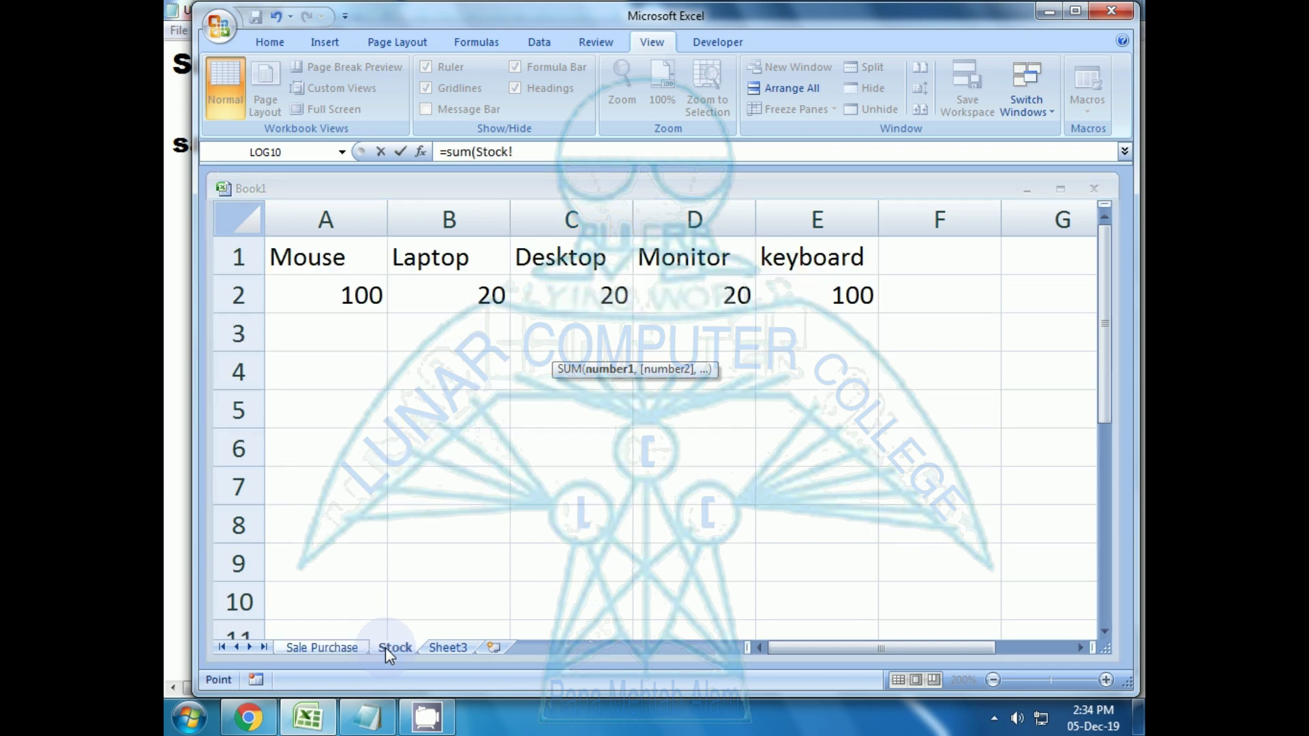
left_click(334, 298)
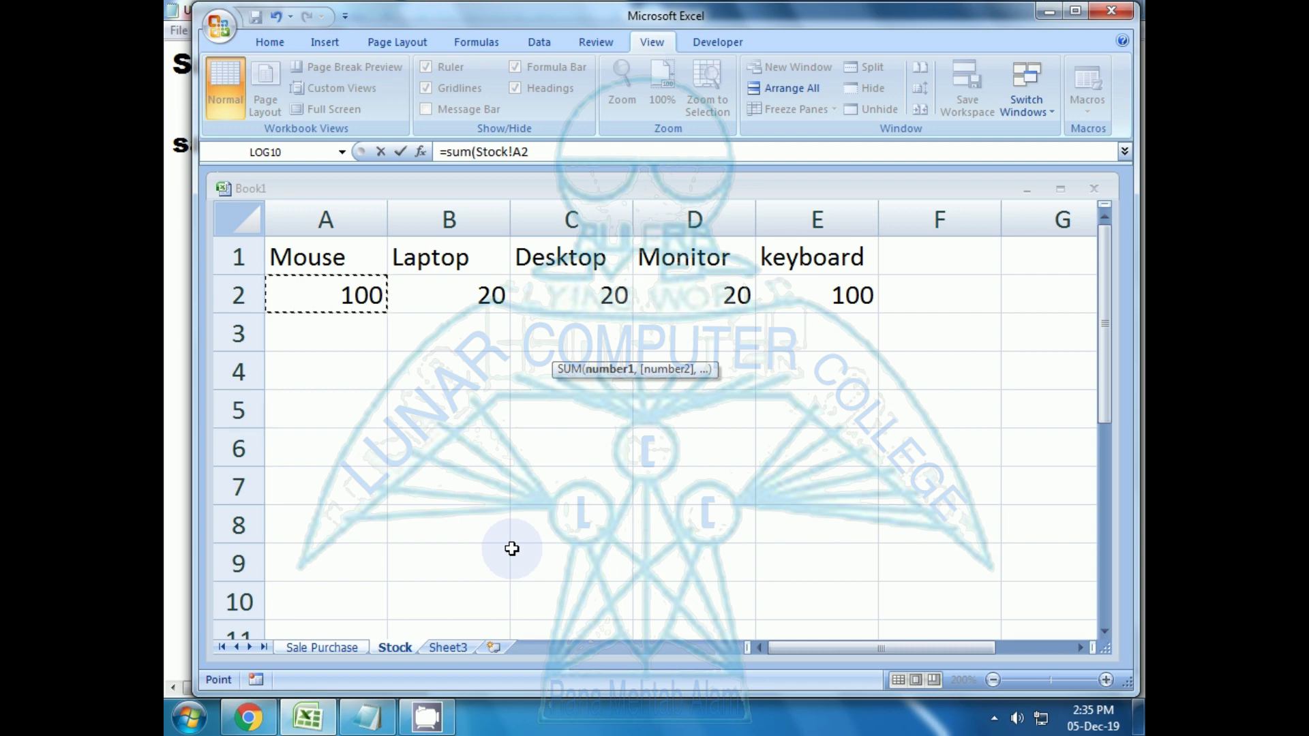
type("-")
left_click(293, 649)
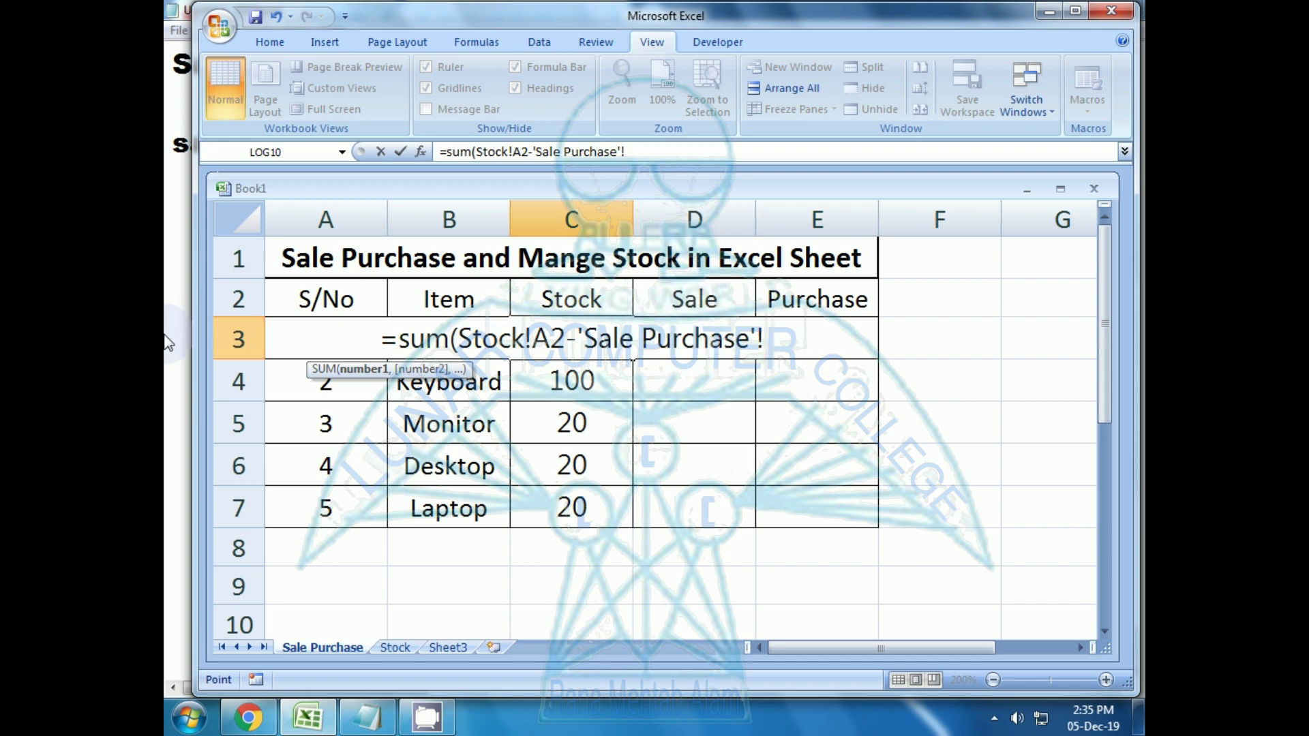
type("d3")
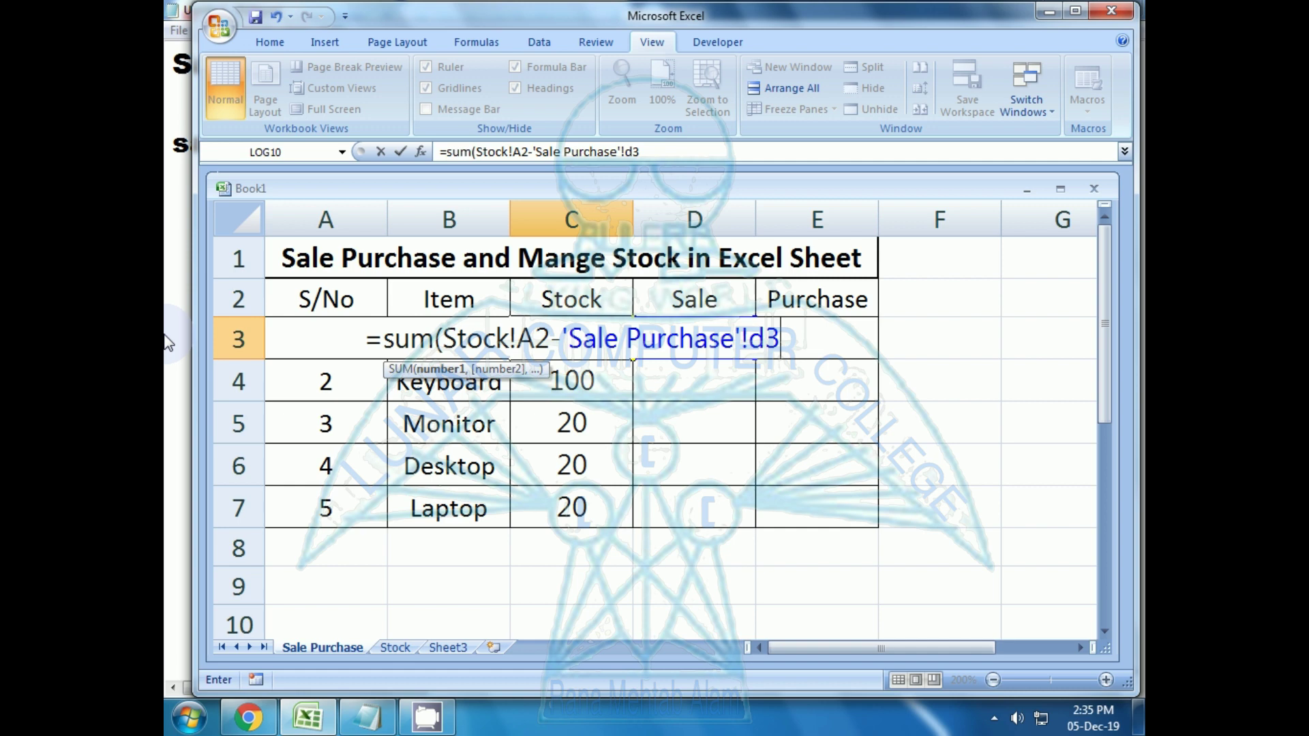
type("+")
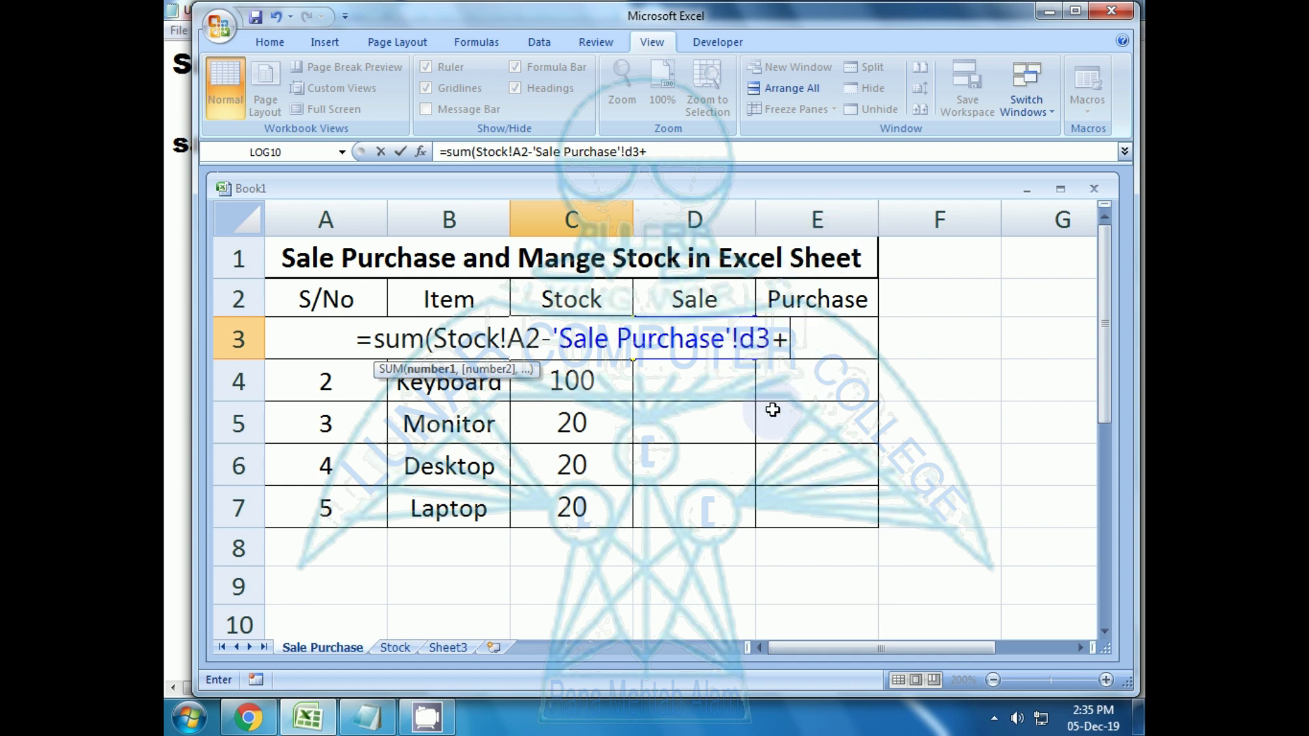
left_click(330, 640)
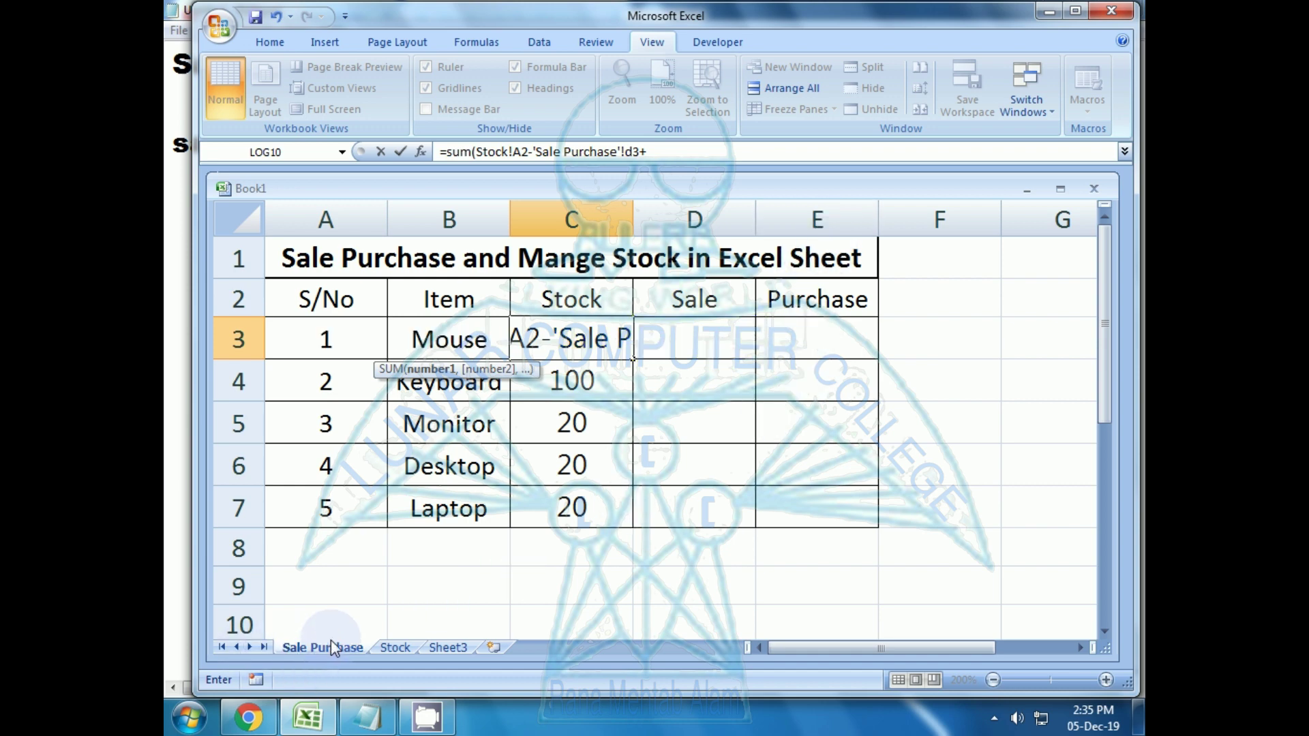
key("Escape")
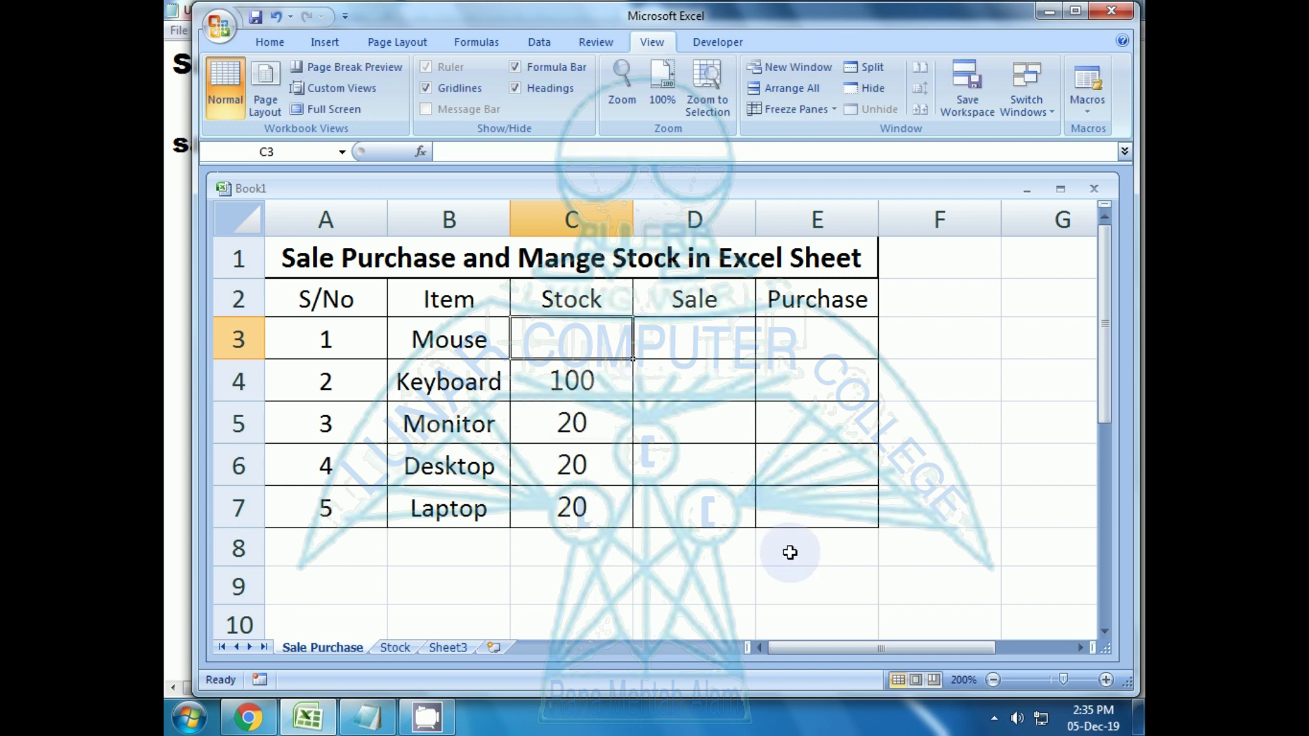
Extend C3's formula with +'Sale Purchase'!e3 by copying the D3 reference and changing D to E
left_click(637, 453)
left_click(572, 339)
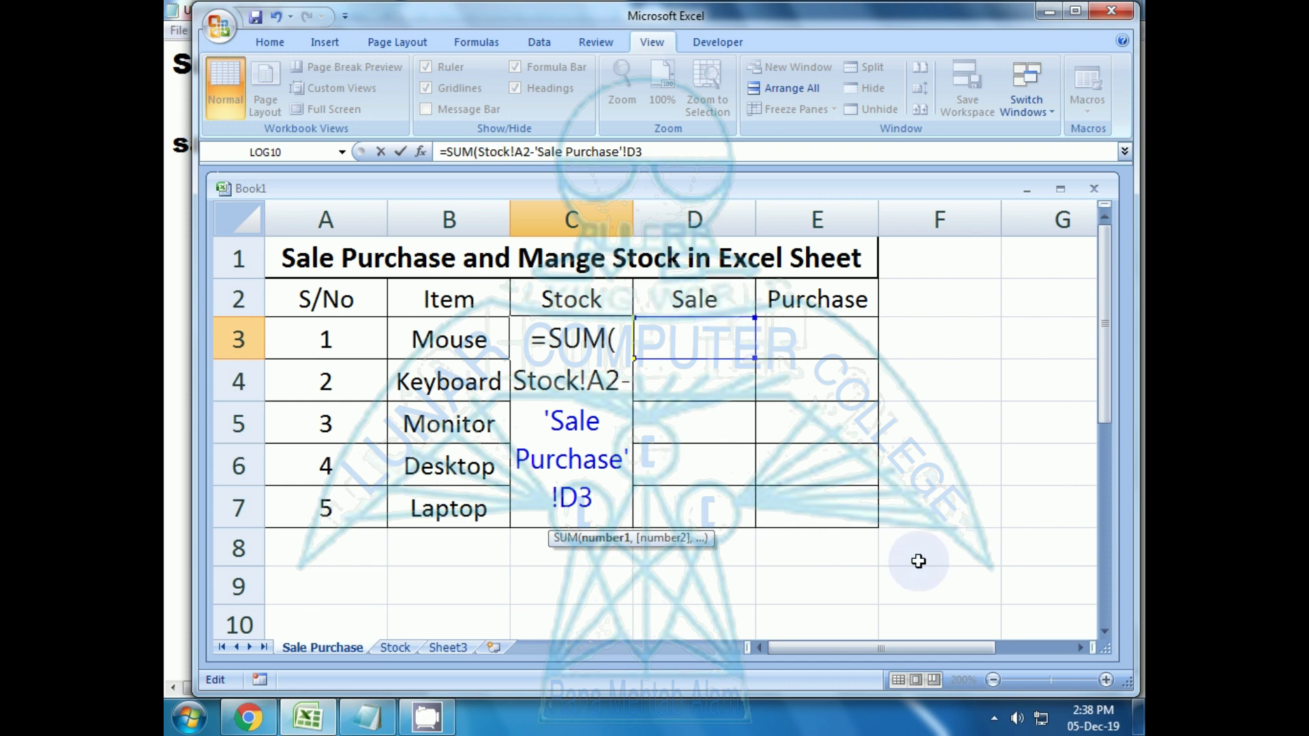
type("+")
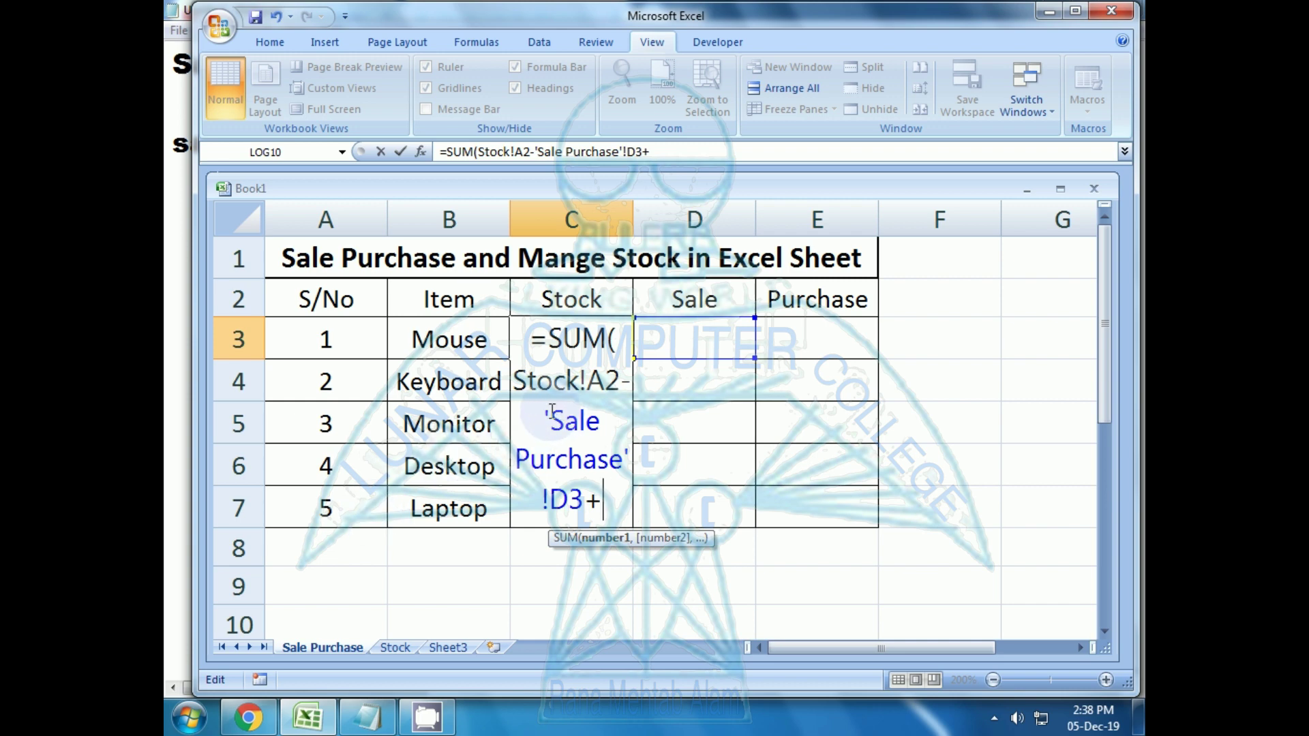
mouse_move(545, 411)
left_mouse_down()
mouse_move(600, 471)
mouse_move(588, 506)
left_mouse_up()
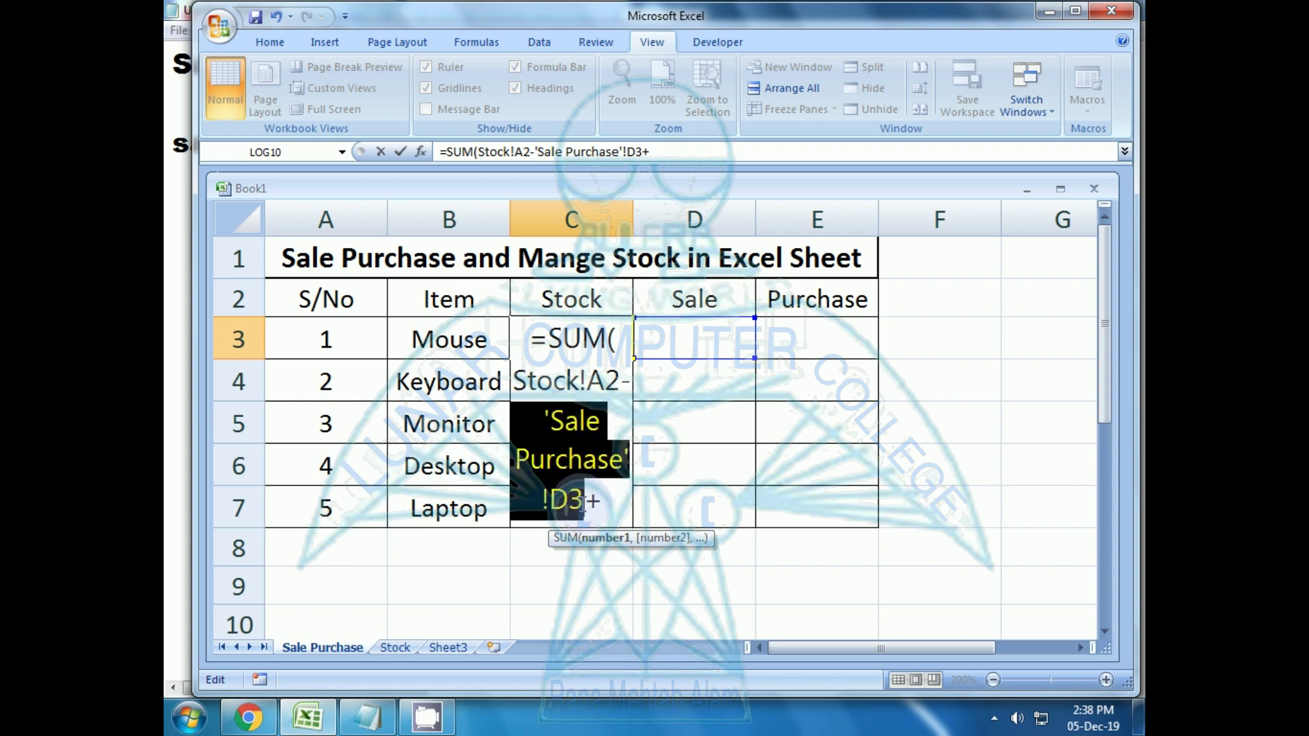
key("ctrl+c")
left_click(604, 501)
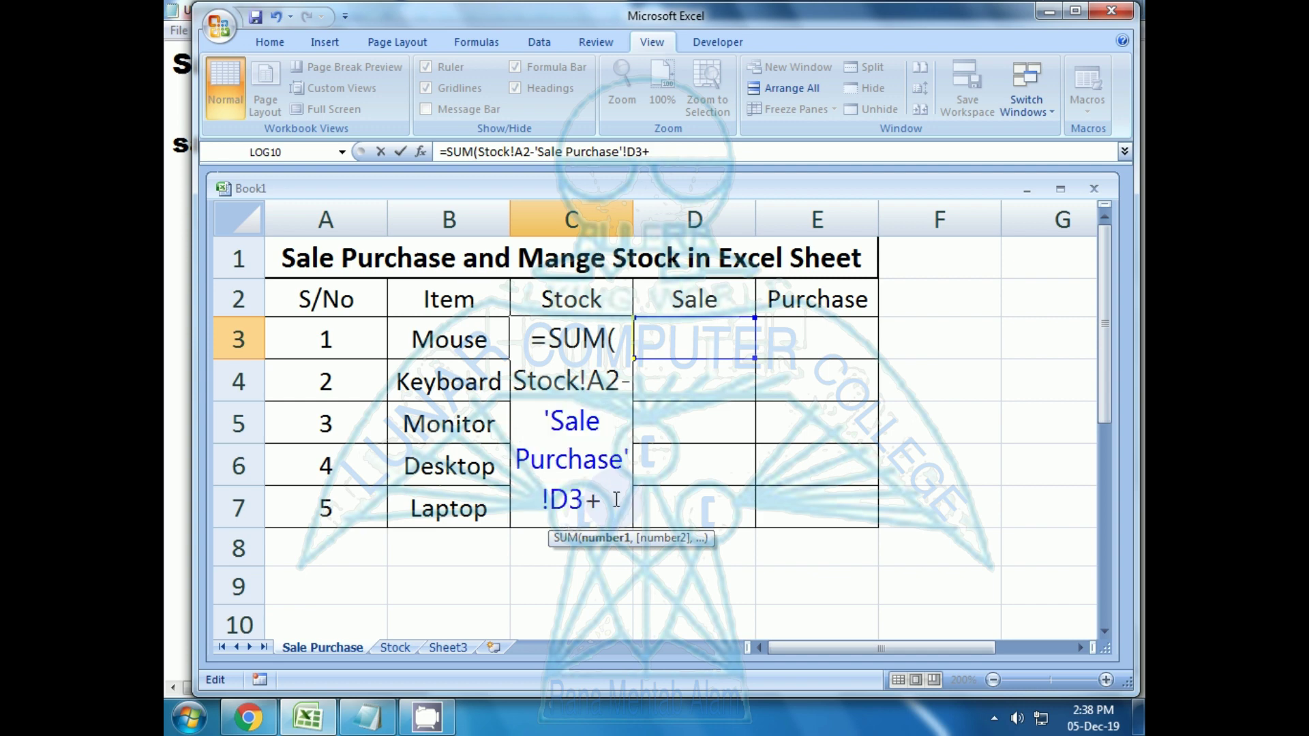
key("ctrl+v")
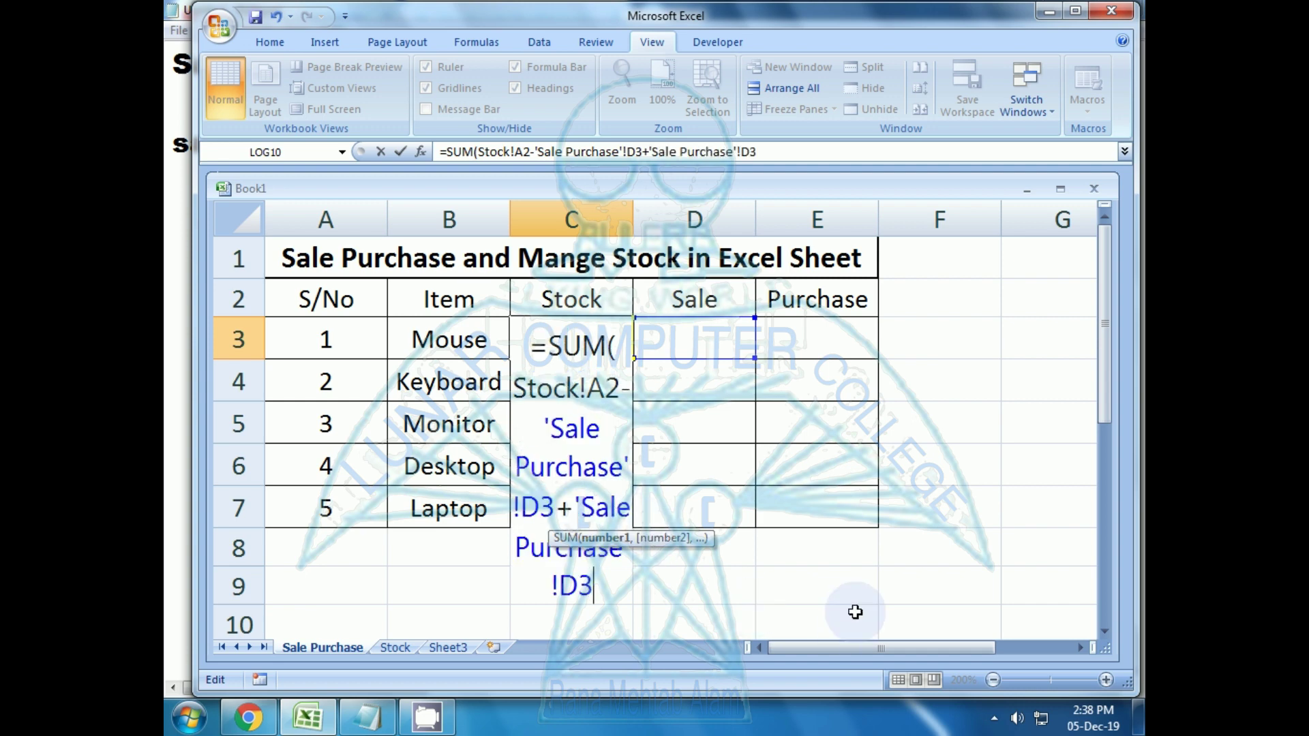
key("BackSpace")
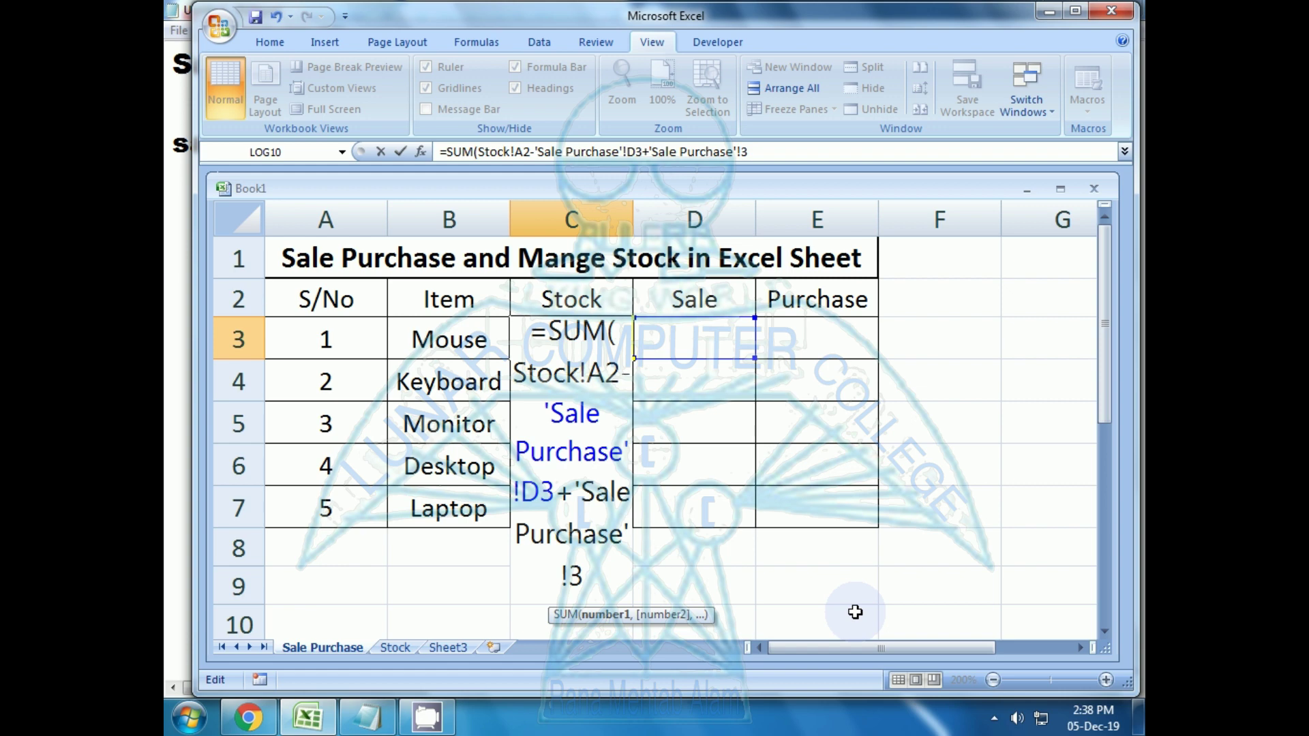
type("e")
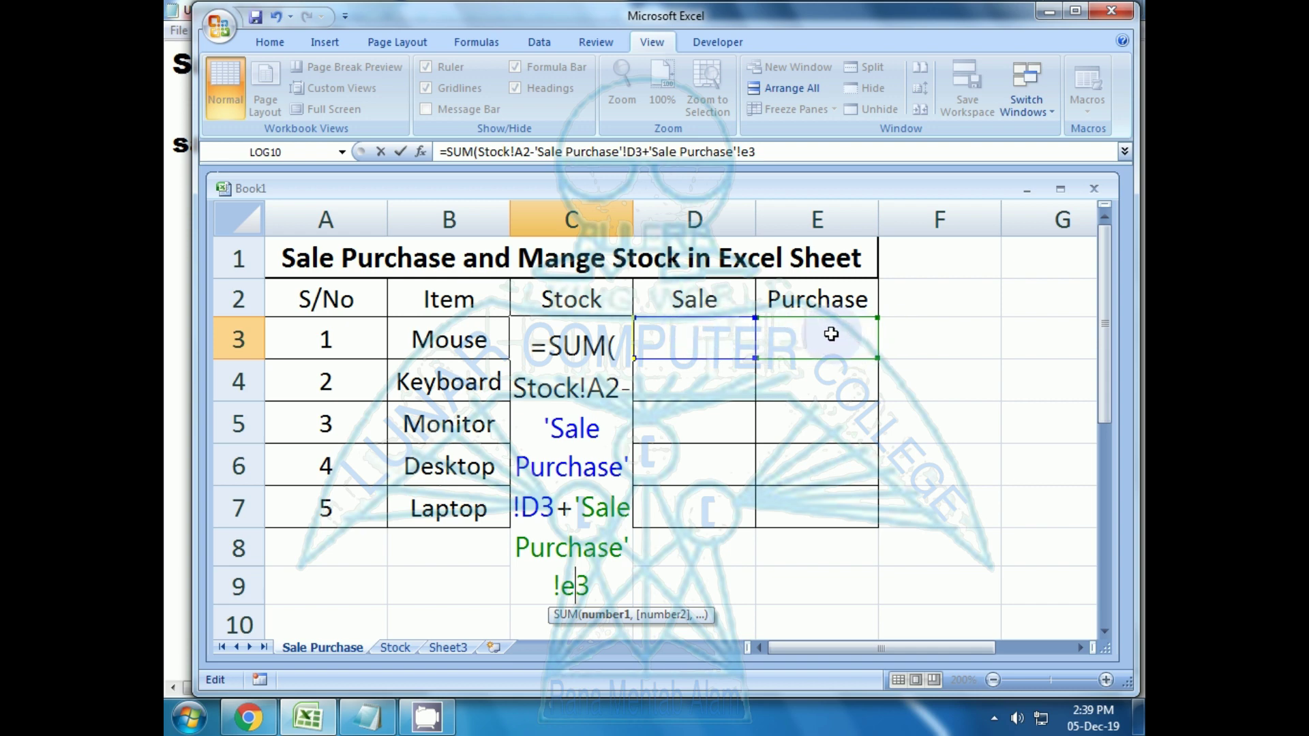
key("Return")
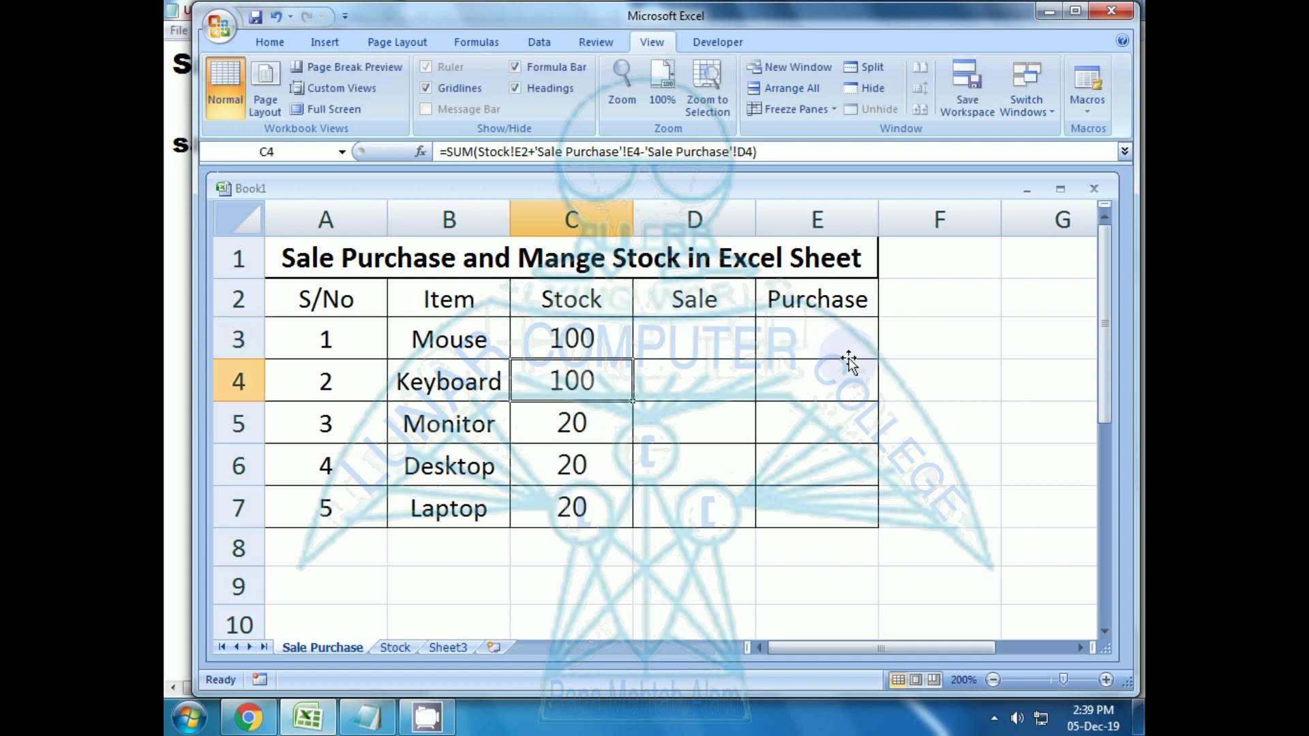
key("Up")
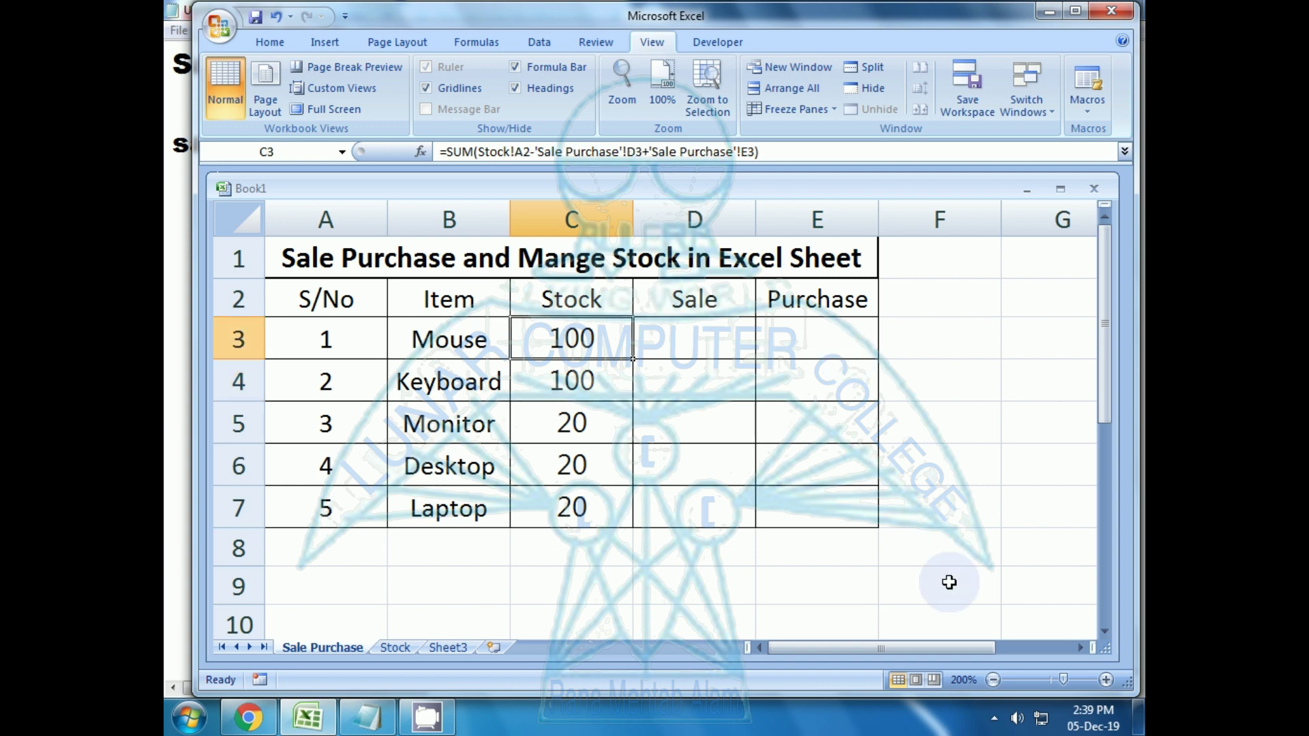
key("Right")
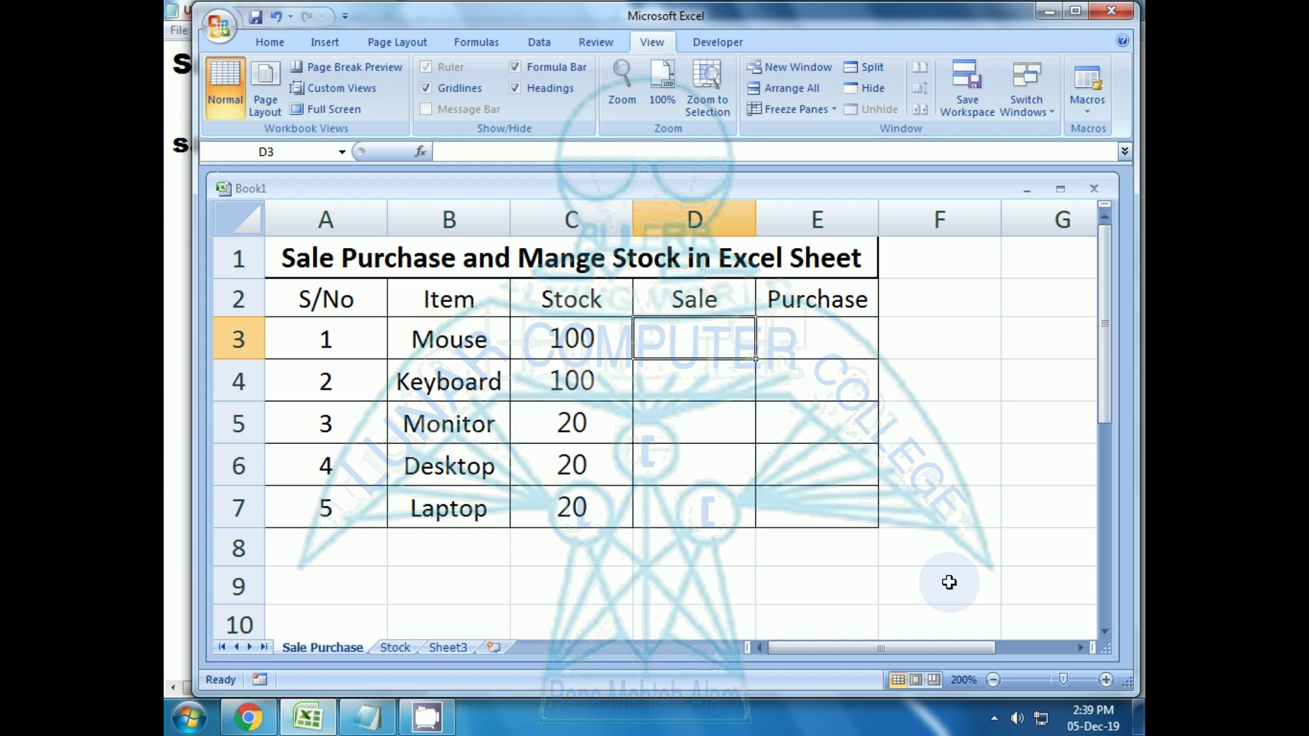
Enter a Mouse sale of 1 in D3 and return to that cell
type("1")
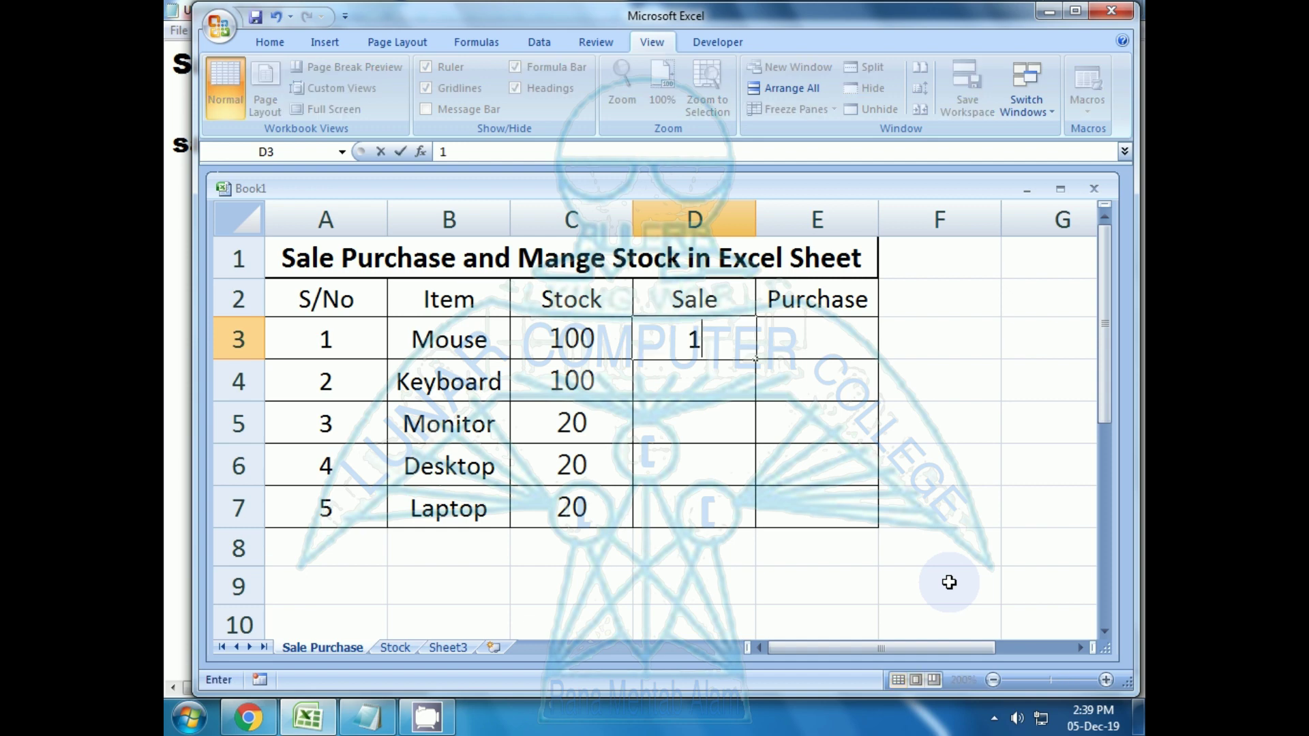
key("Return")
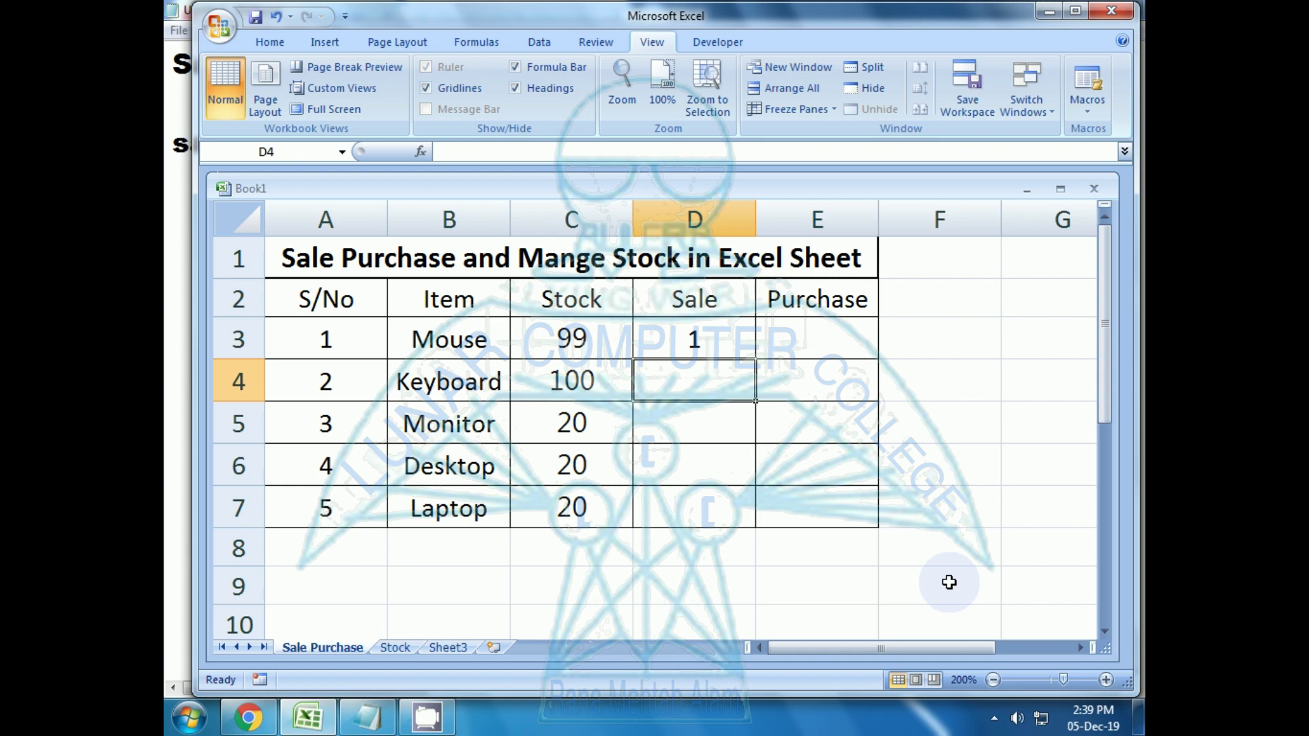
key("Up")
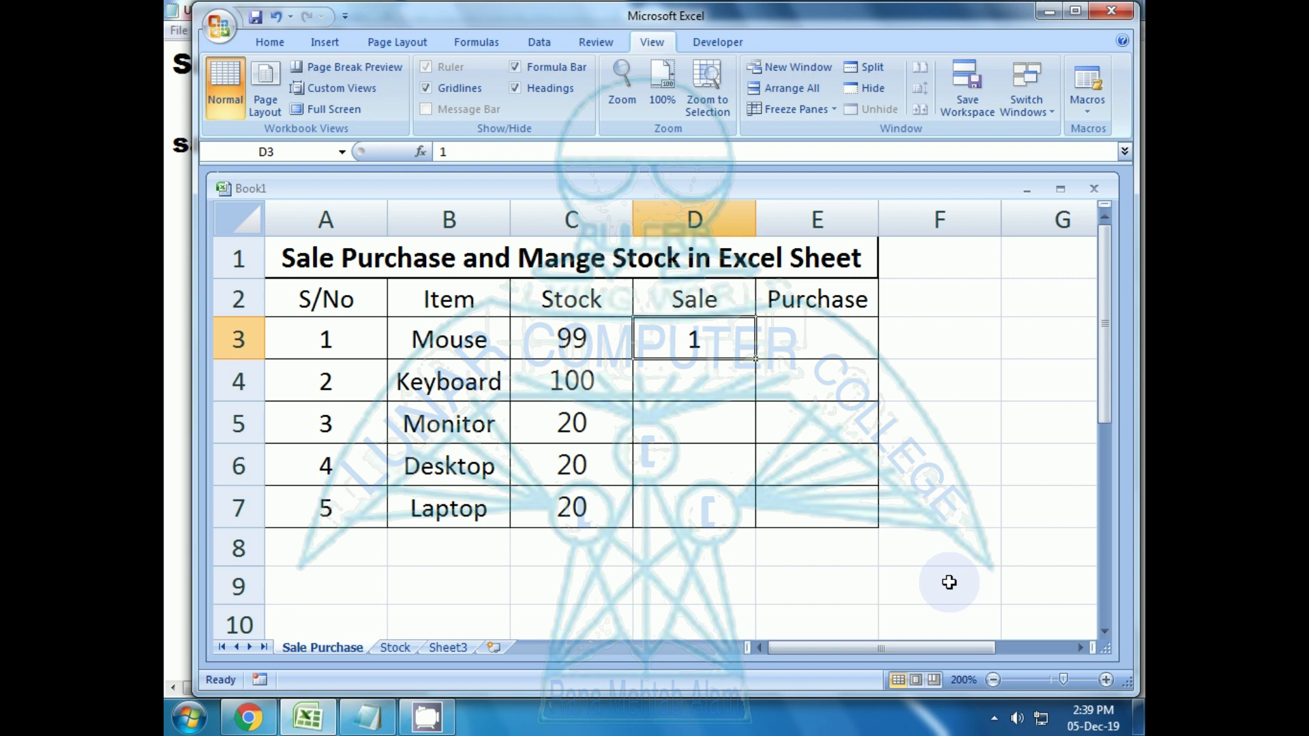
key("Down")
key("Up")
Change the Mouse sale to 5 and check the stock formula in C3 shows 95
type("5")
key("Return")
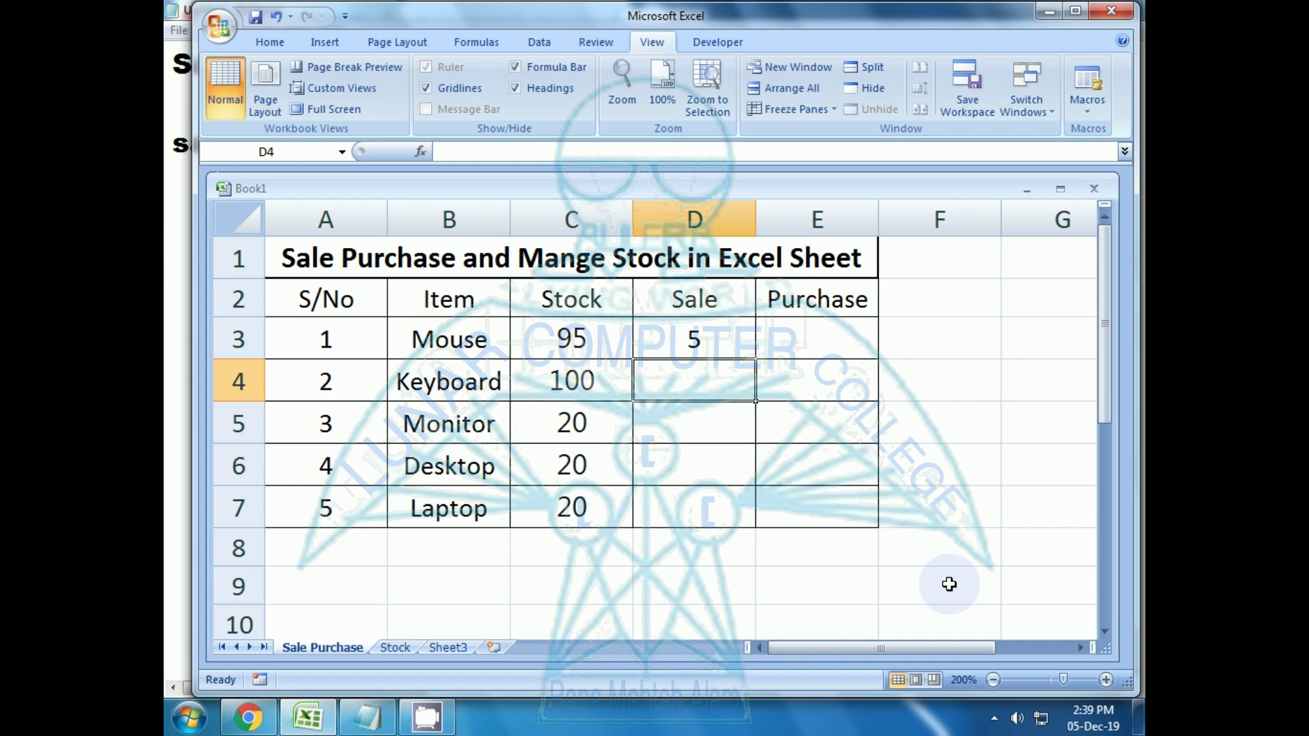
key("Up")
key("Left")
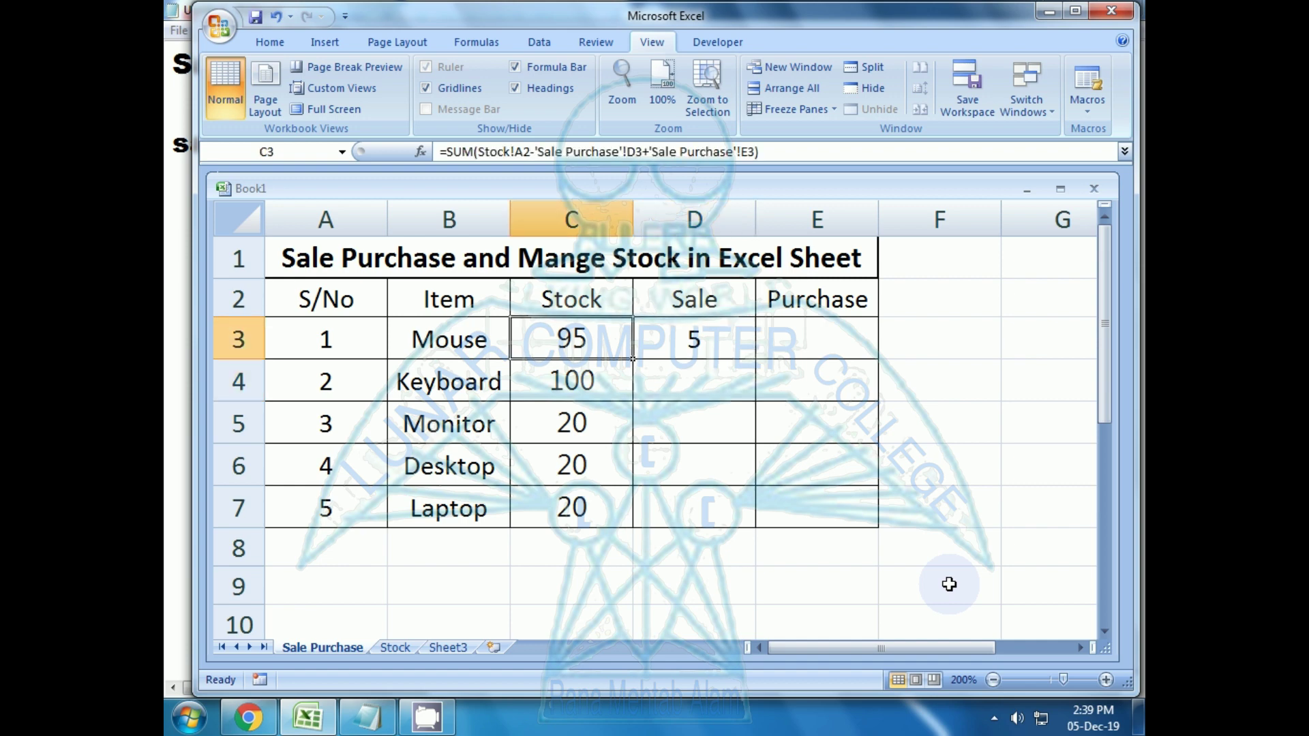
key("Right")
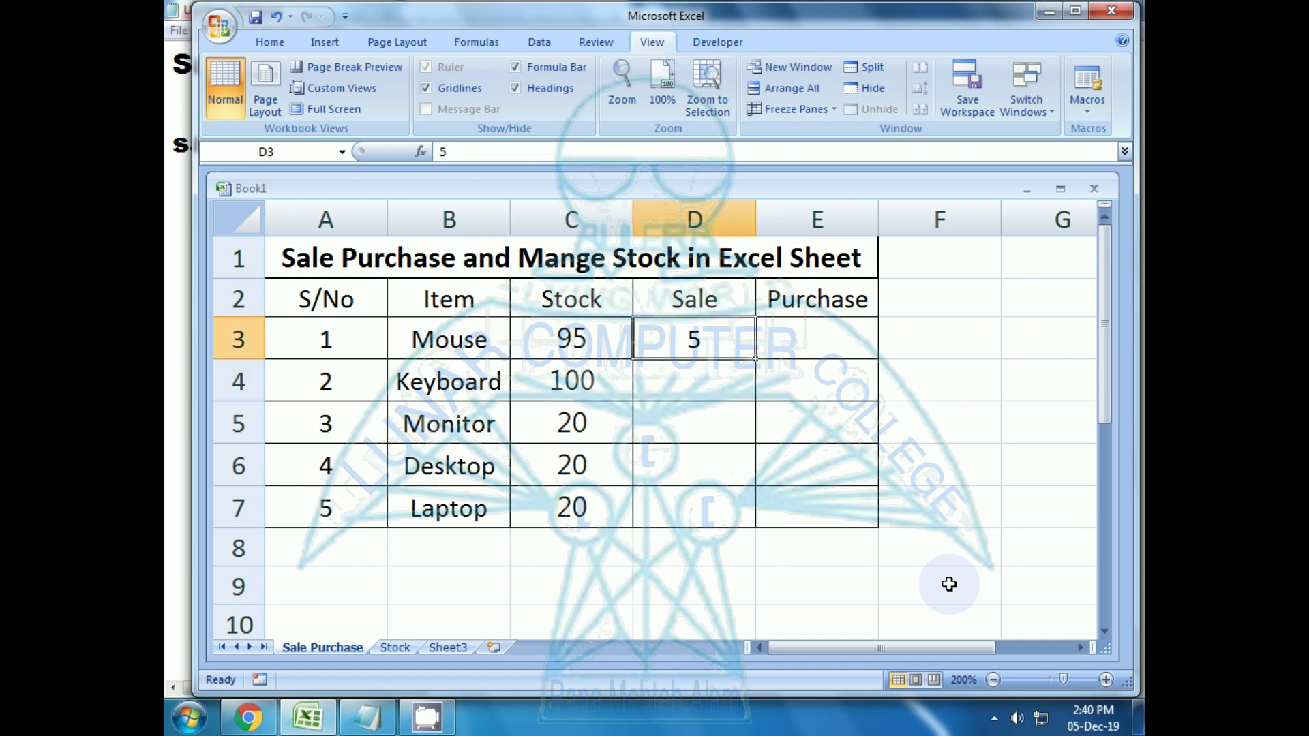
key("Down")
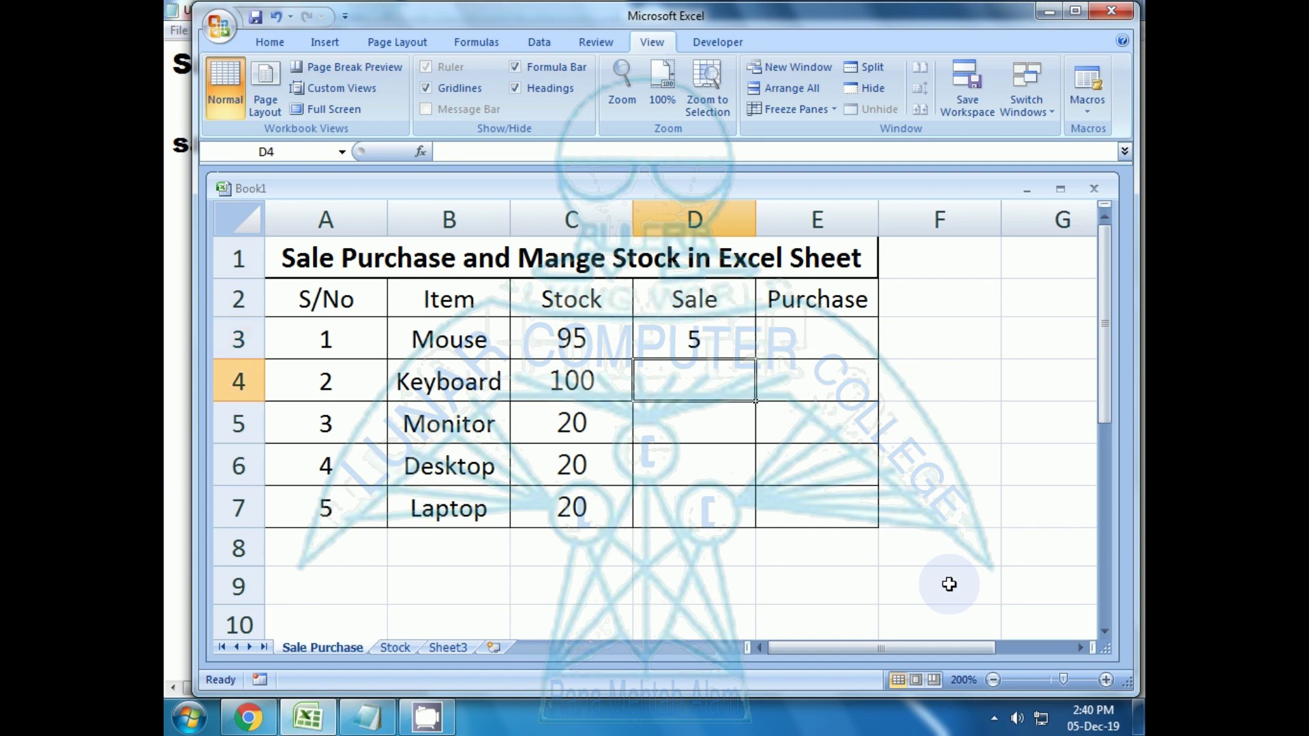
key("Up")
Enter a Mouse purchase of 2 in E3 so C3's stock shows 97
key("Right")
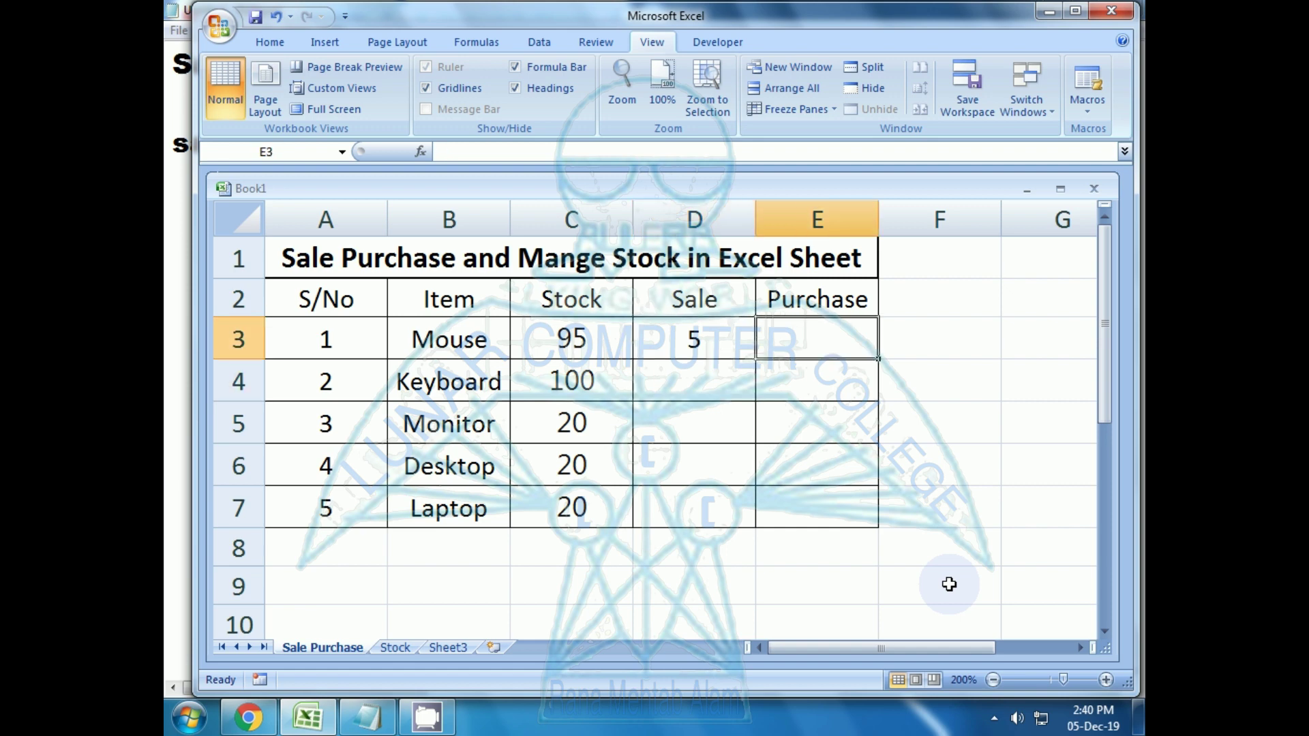
type("2")
key("Return")
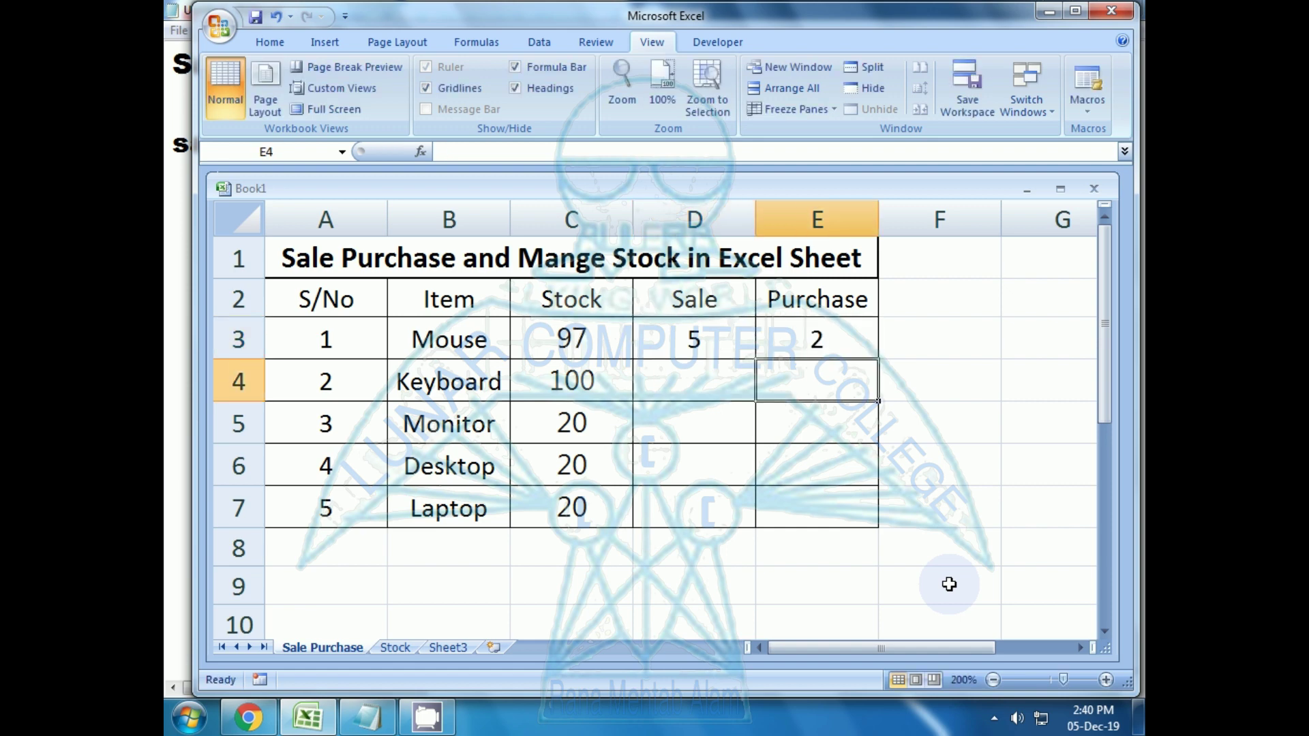
key("Up")
key("Left")
key("Left")
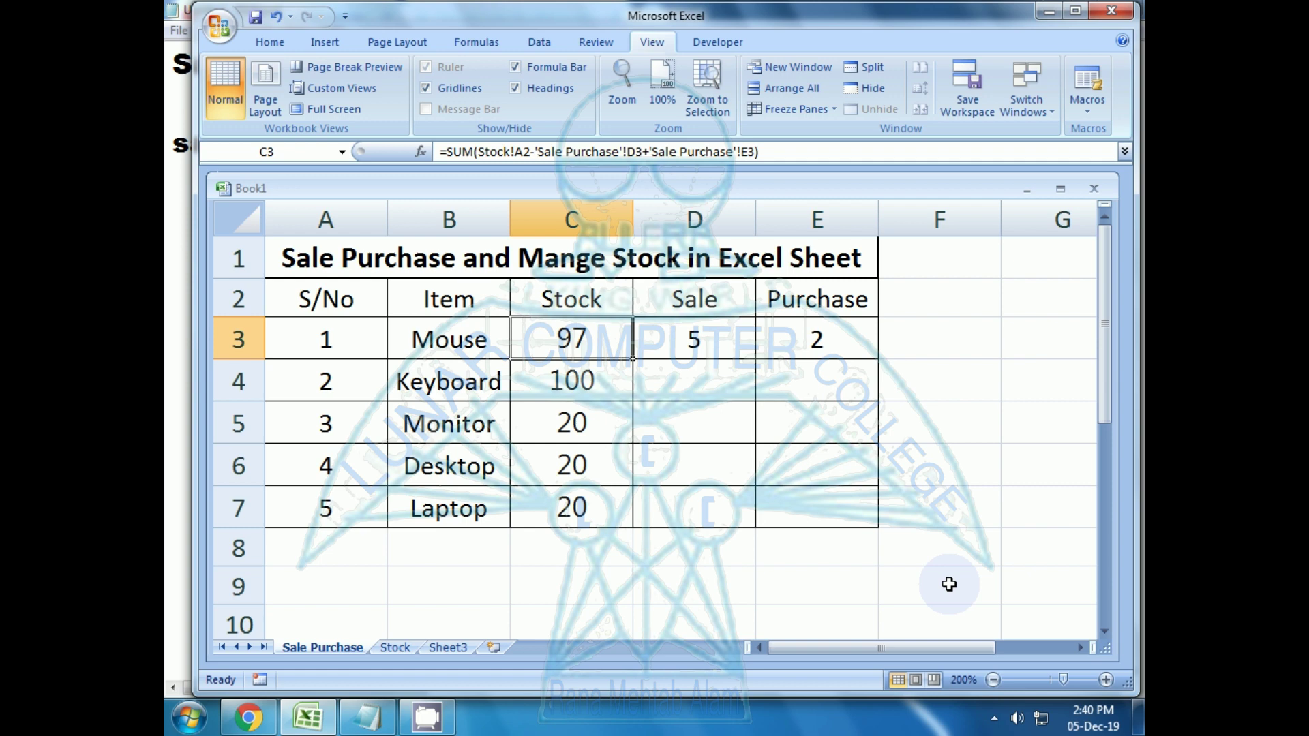
Delete the Mouse sale quantity 5 in D3 and purchase quantity 2 in E3
key("Down")
key("Right")
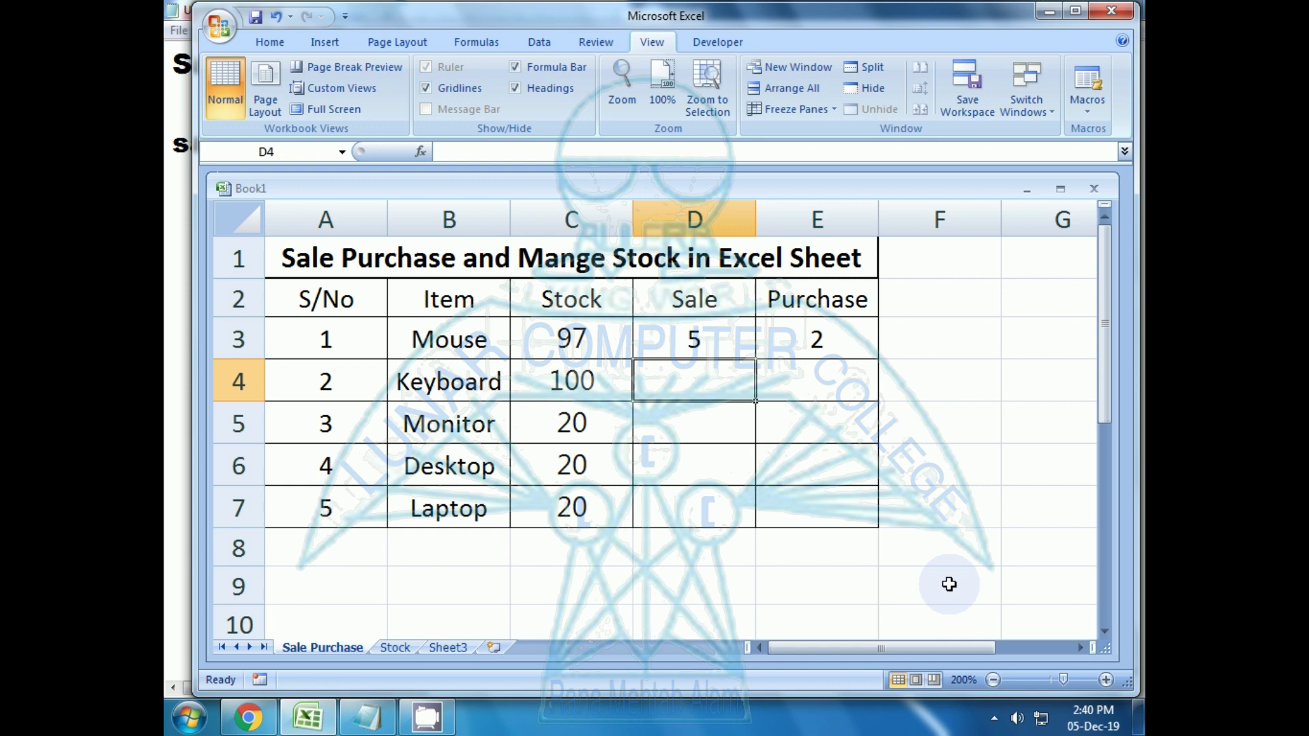
key("Up")
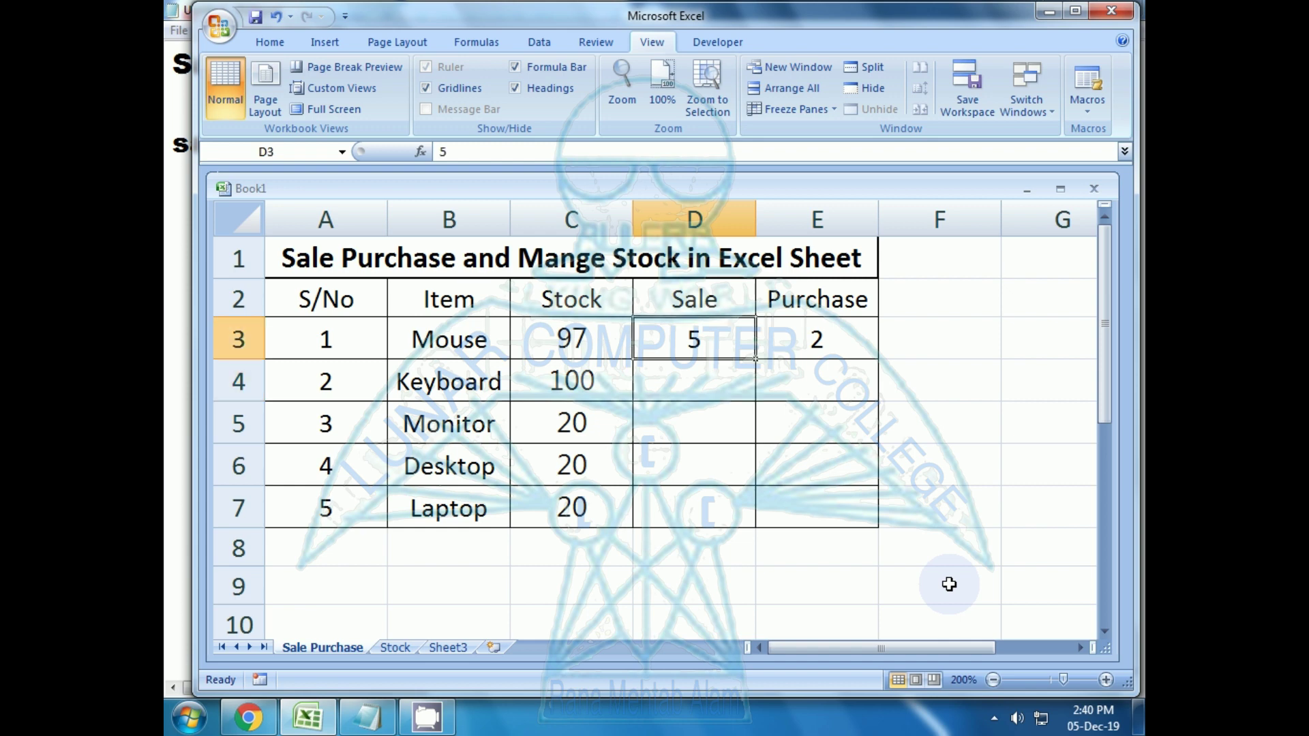
key("Delete")
key("Right")
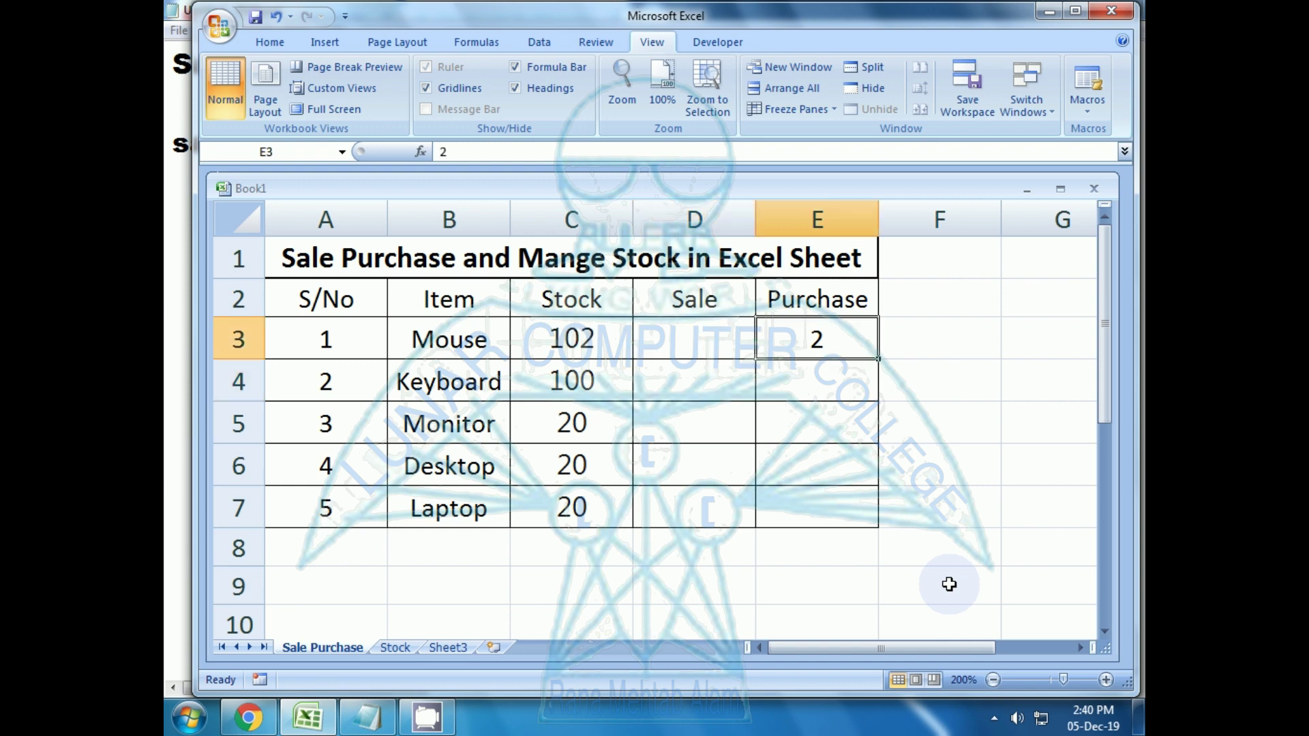
key("Delete")
Review the Stock column formulas from Mouse down to Laptop
key("Left")
key("Left")
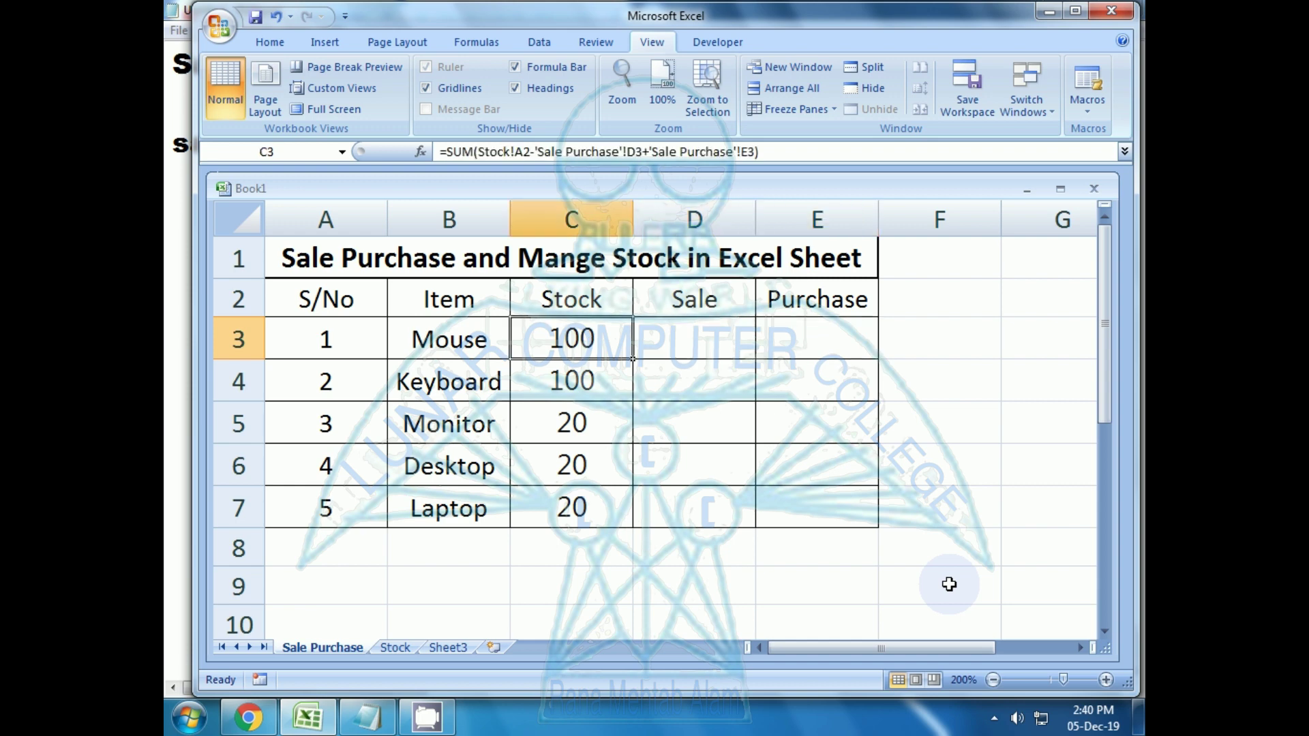
key("Down")
key("Down")
key("Down")
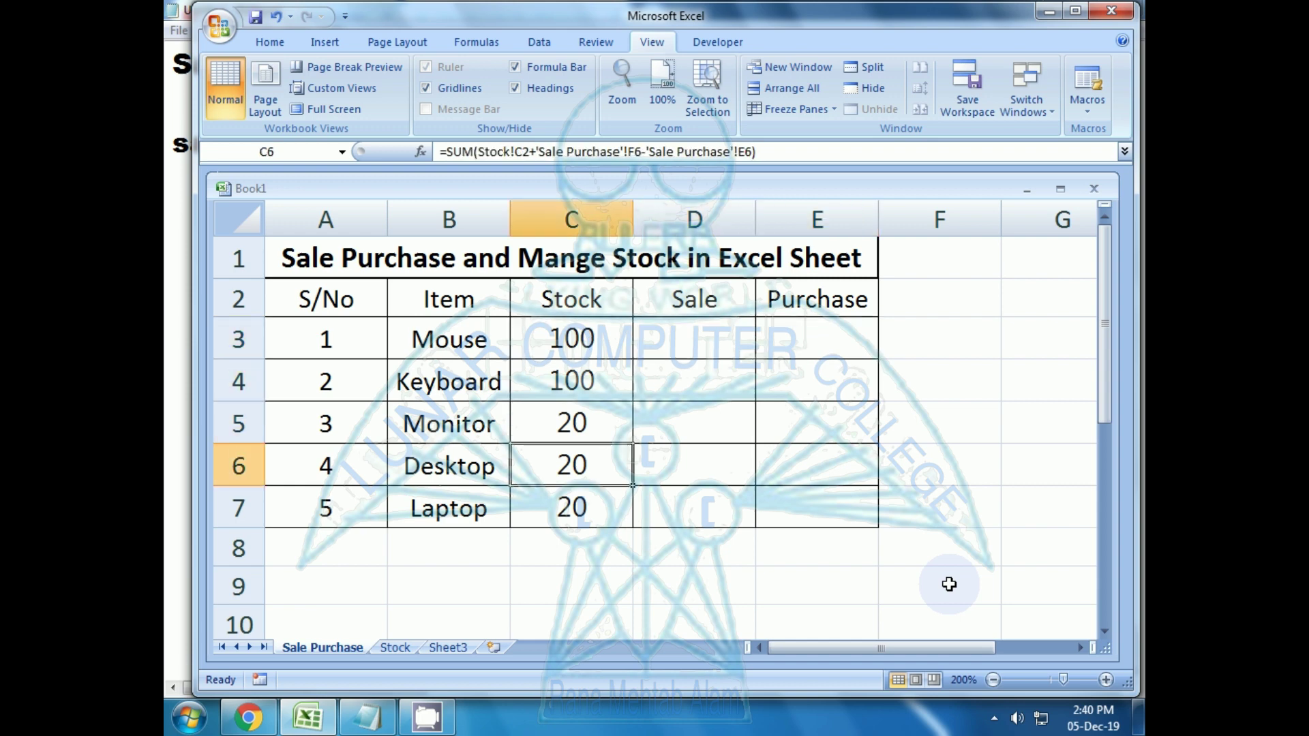
key("Down")
key("Up")
key("Up")
key("Up")
key("Up")
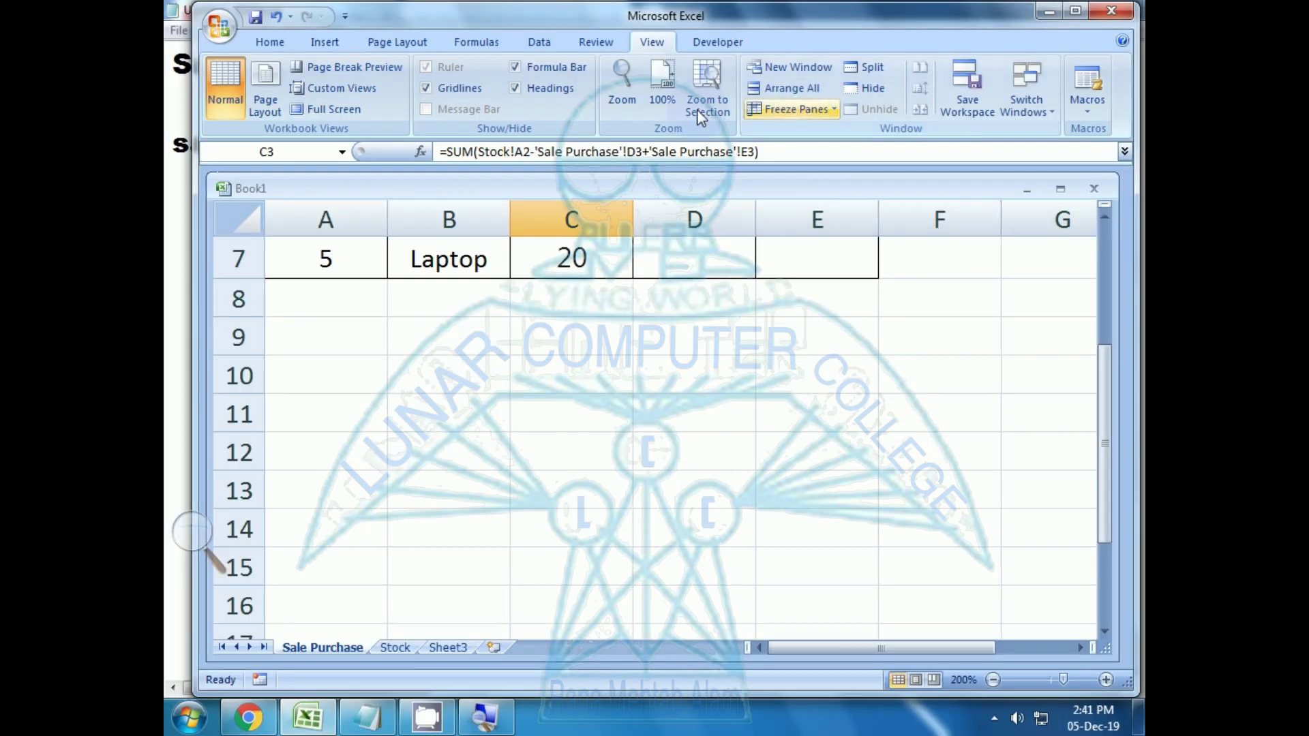
Check the Mouse opening stock of 100 in A2 on the Stock sheet
scroll(523, 415, "up", 2)
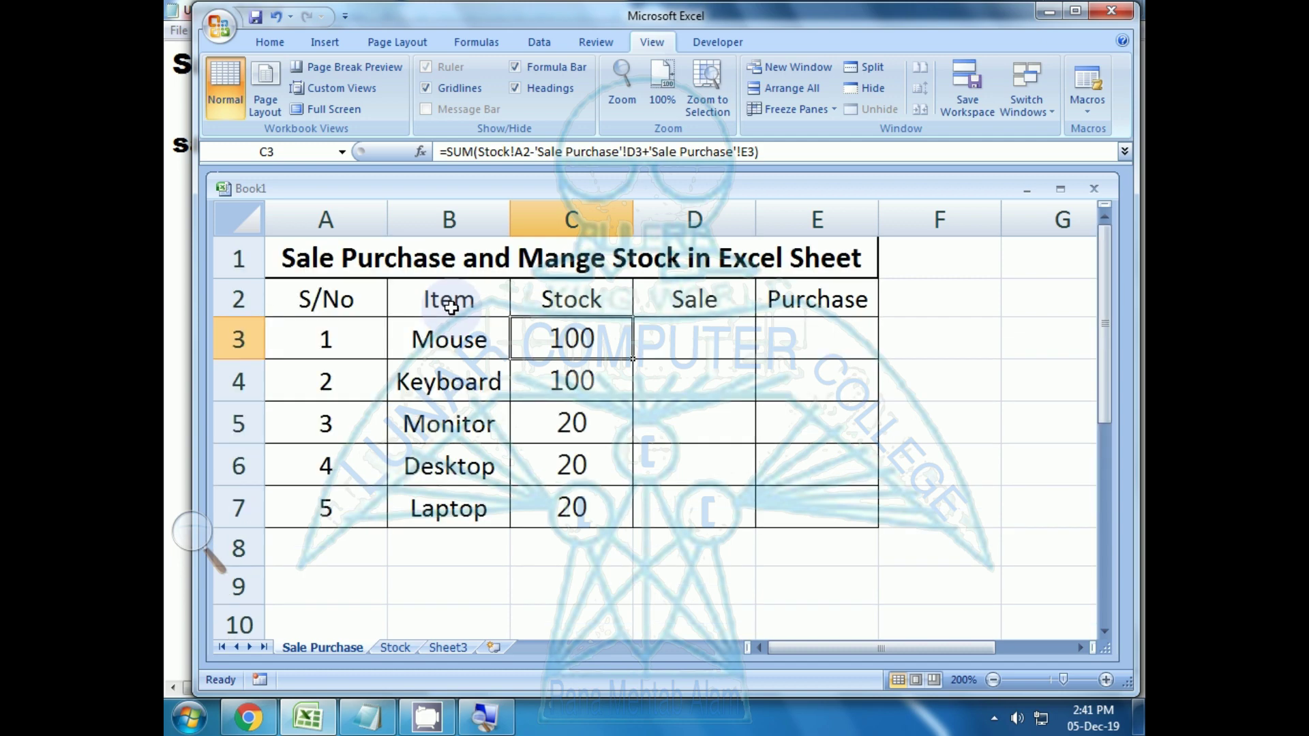
left_click(395, 647)
left_click(346, 447)
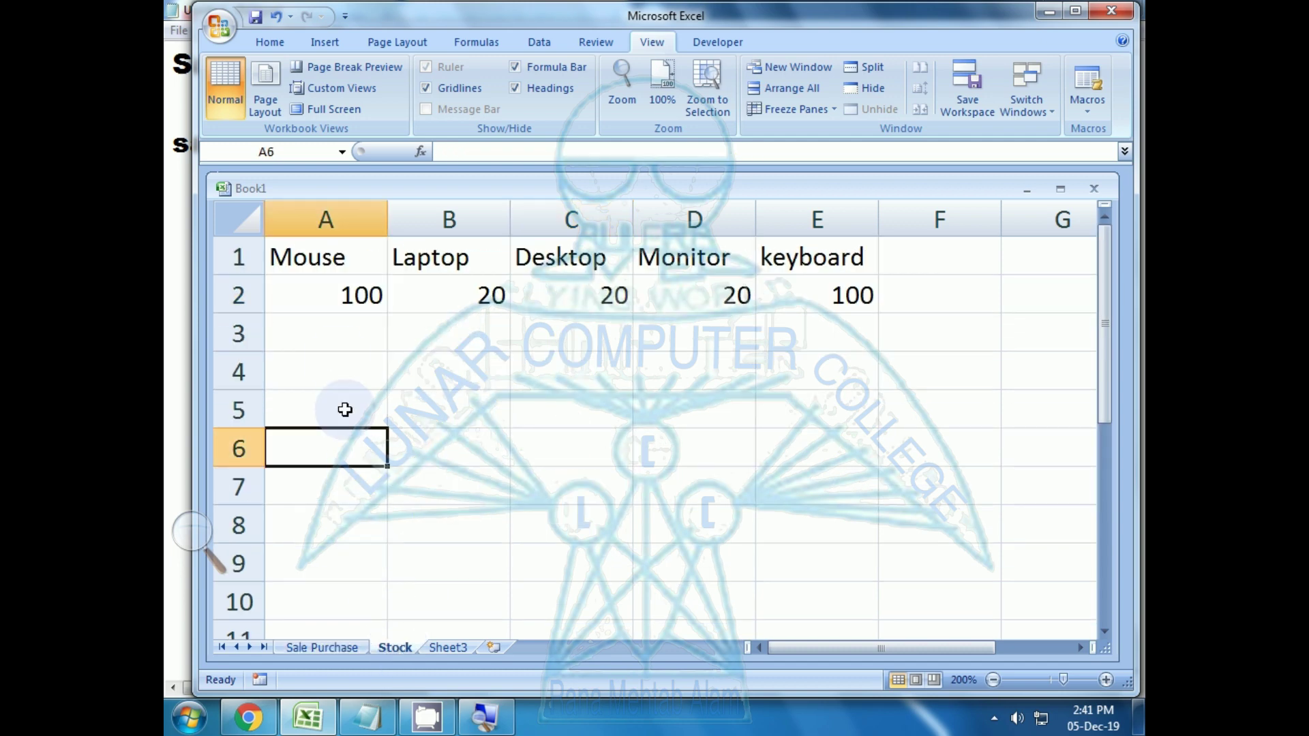
left_click(340, 293)
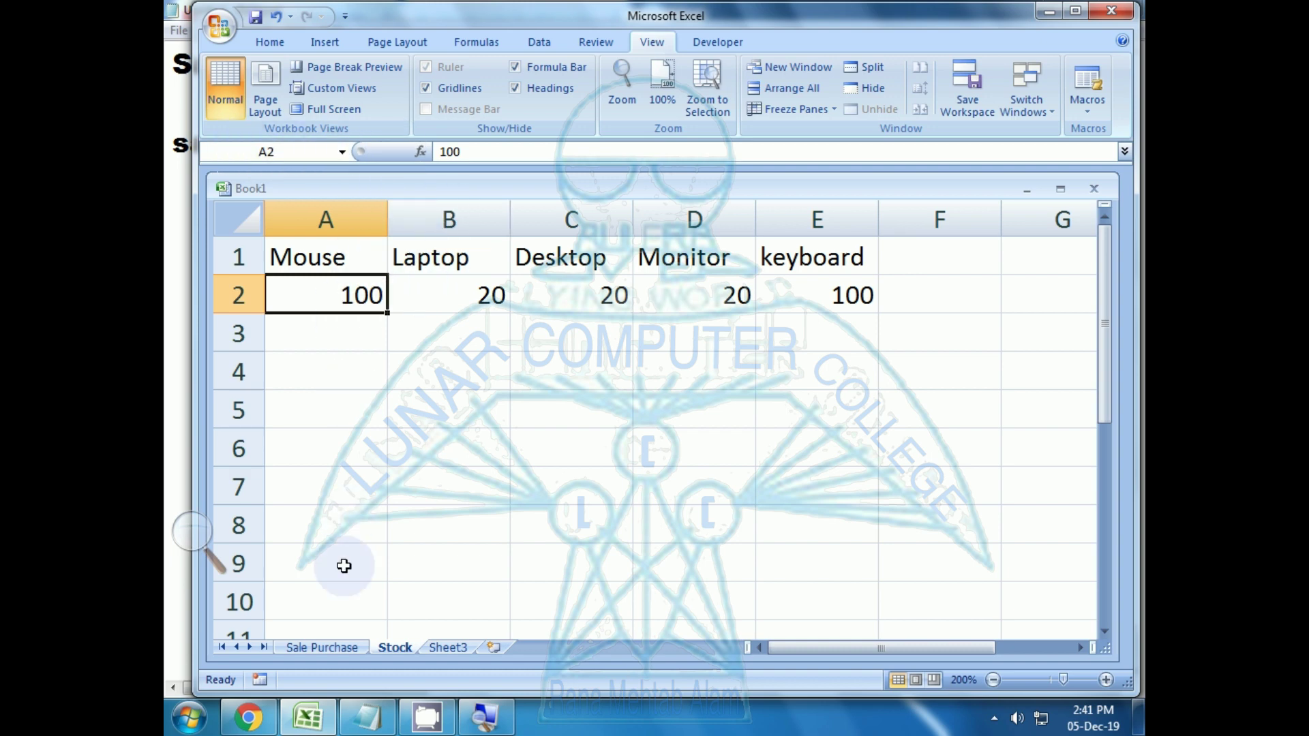
Back on Sale Purchase, put the Mouse stock formula in C3 into edit mode with F2
left_click(338, 648)
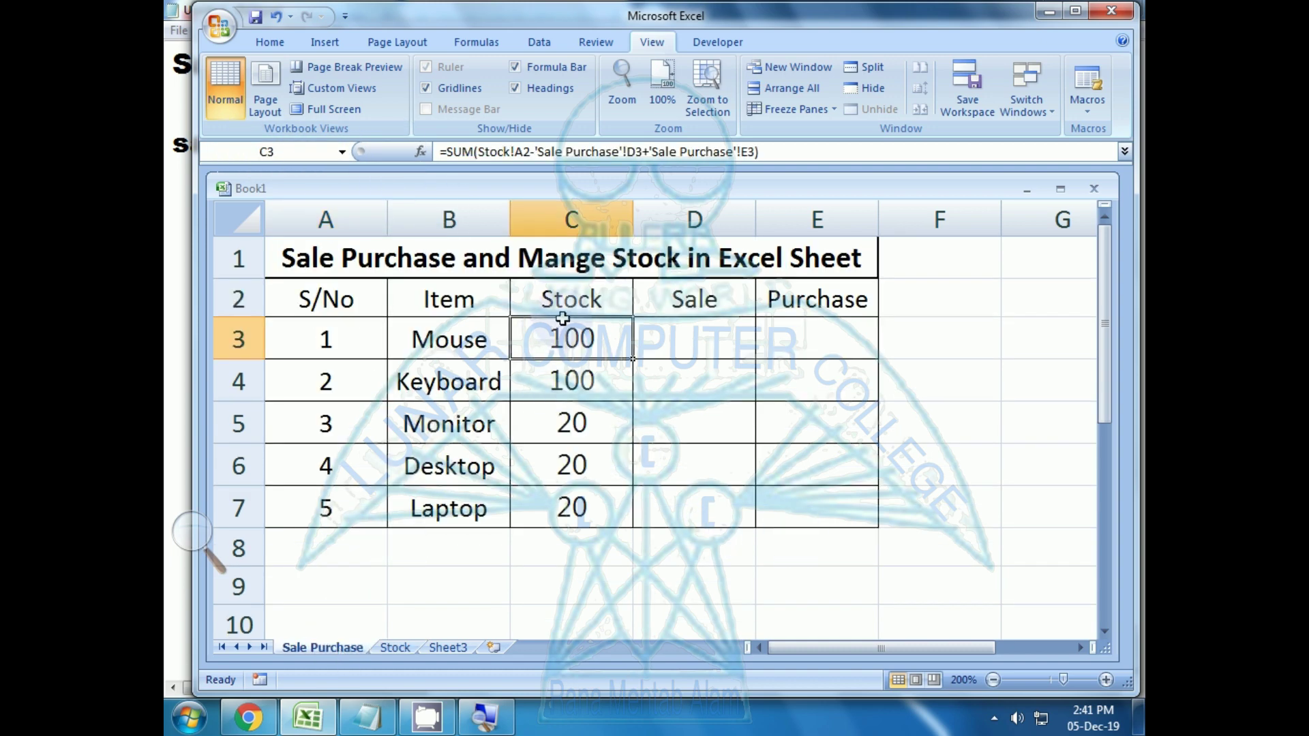
left_click(589, 369)
key("Up")
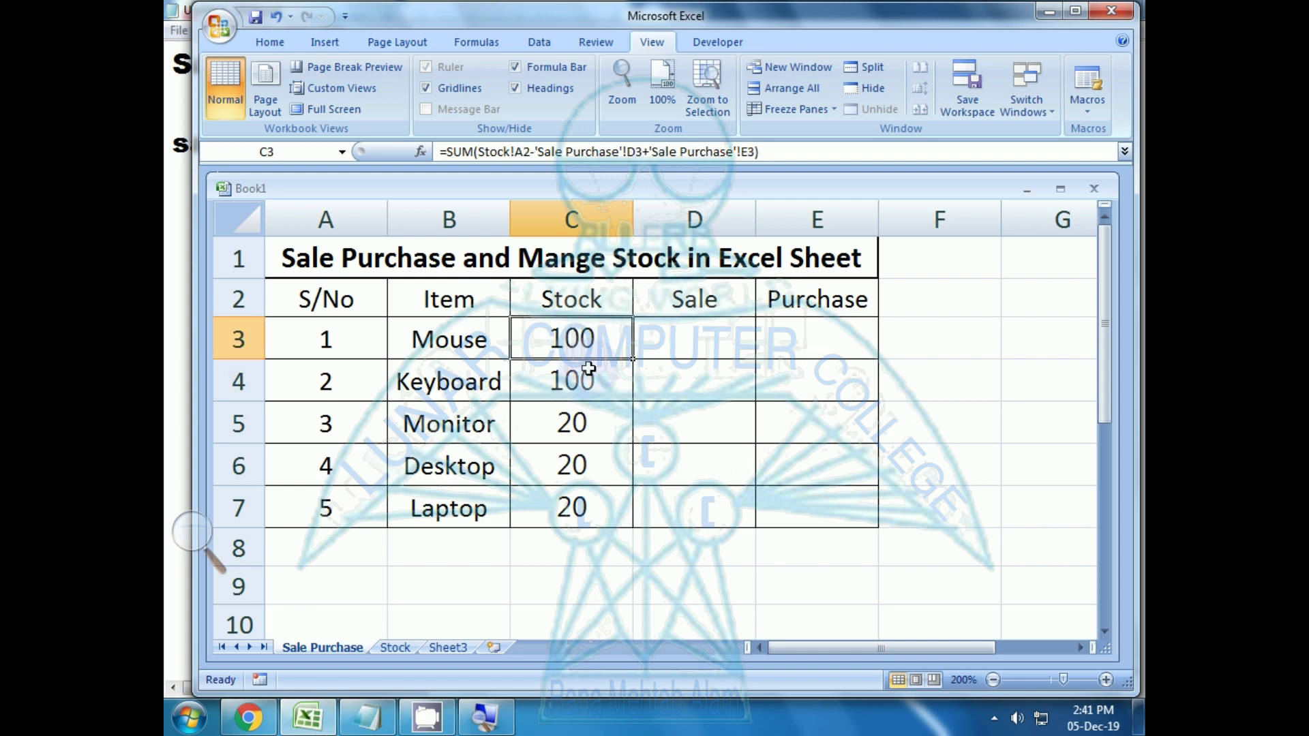
key("F2")
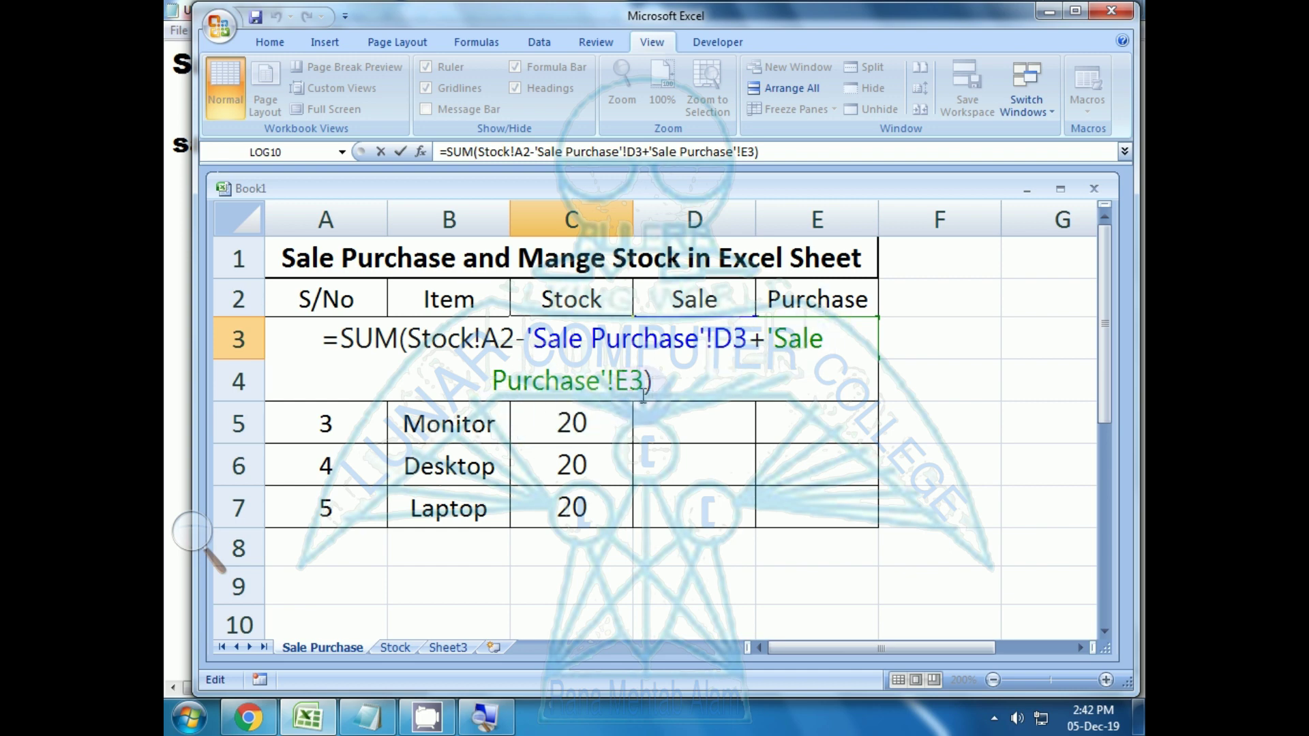
Leave C3's formula unchanged and point out the empty Mouse Sale and Purchase cells D3 and E3
key("Return")
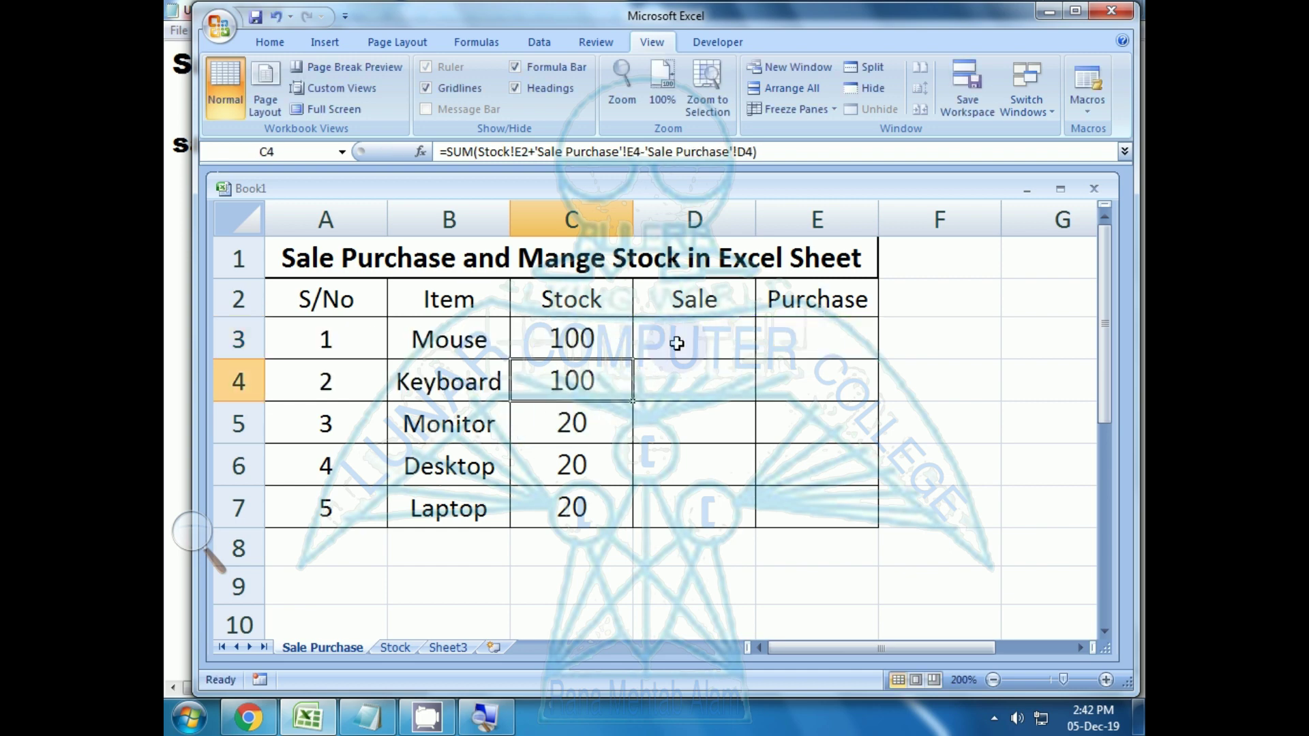
left_click(677, 344)
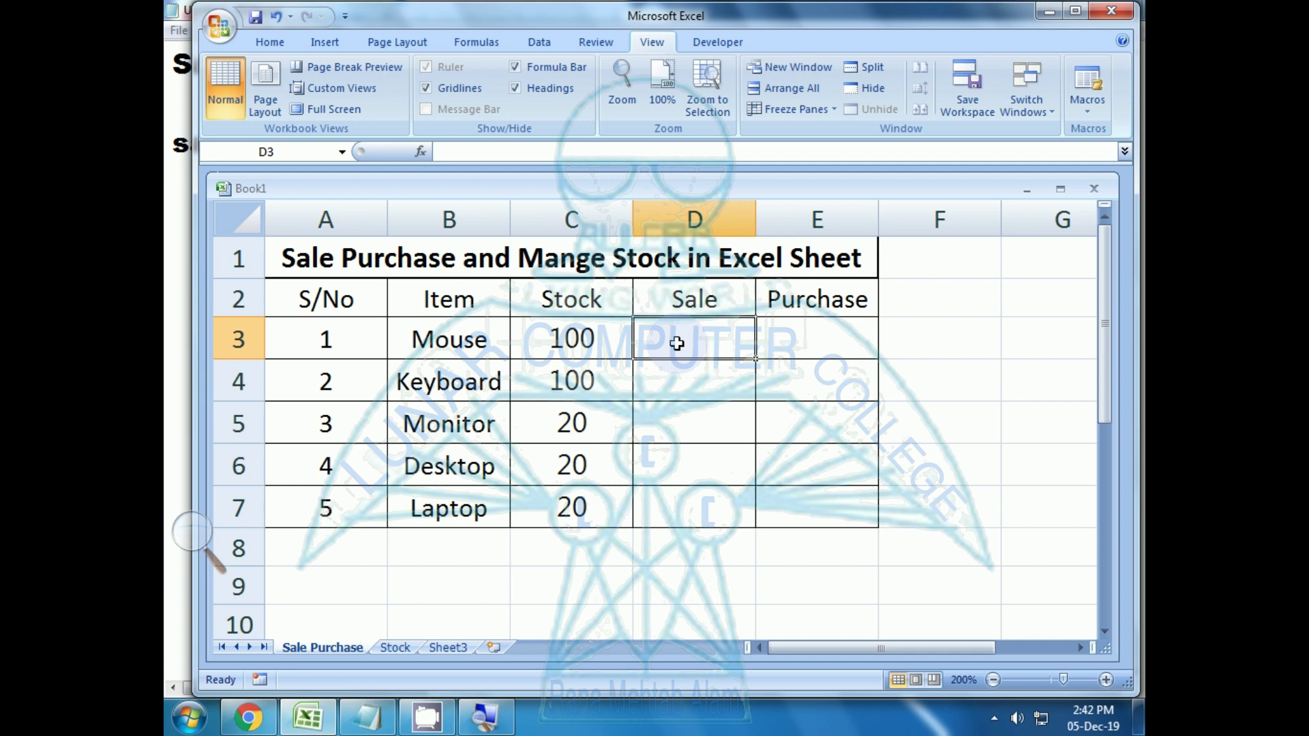
left_click(801, 344)
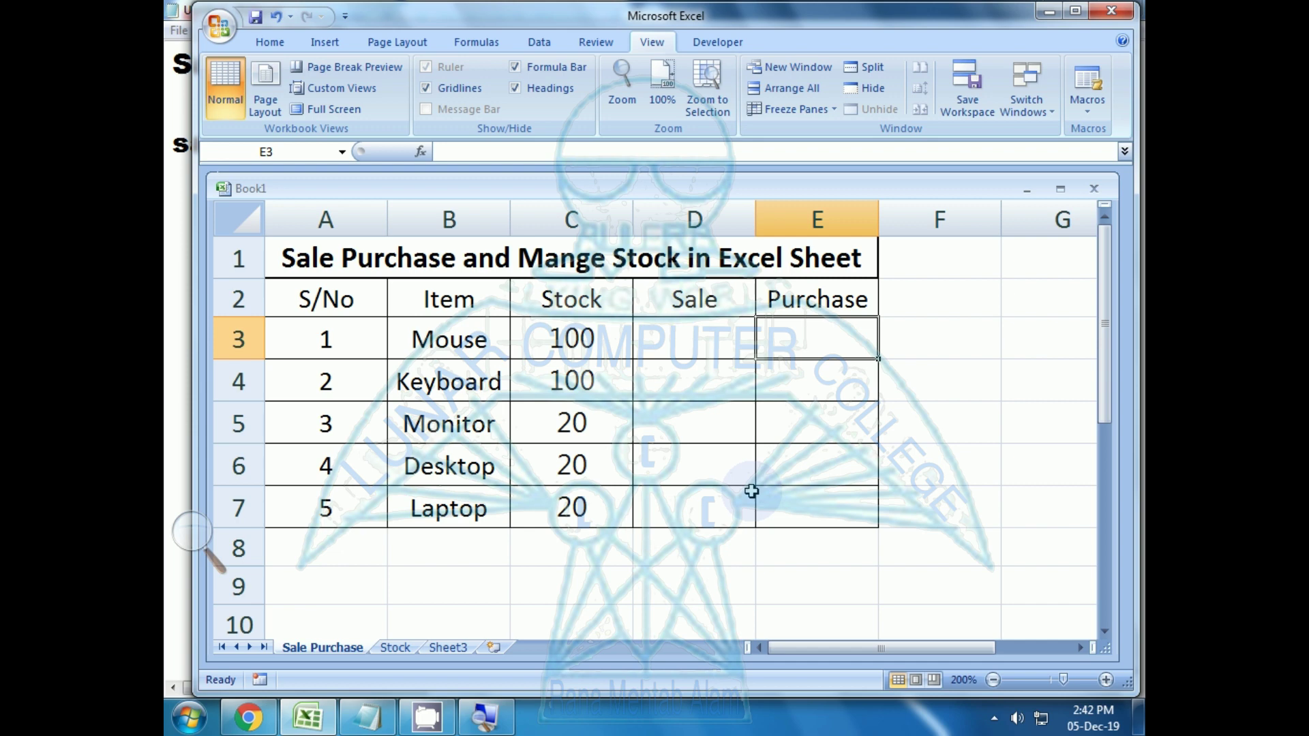
key("Left")
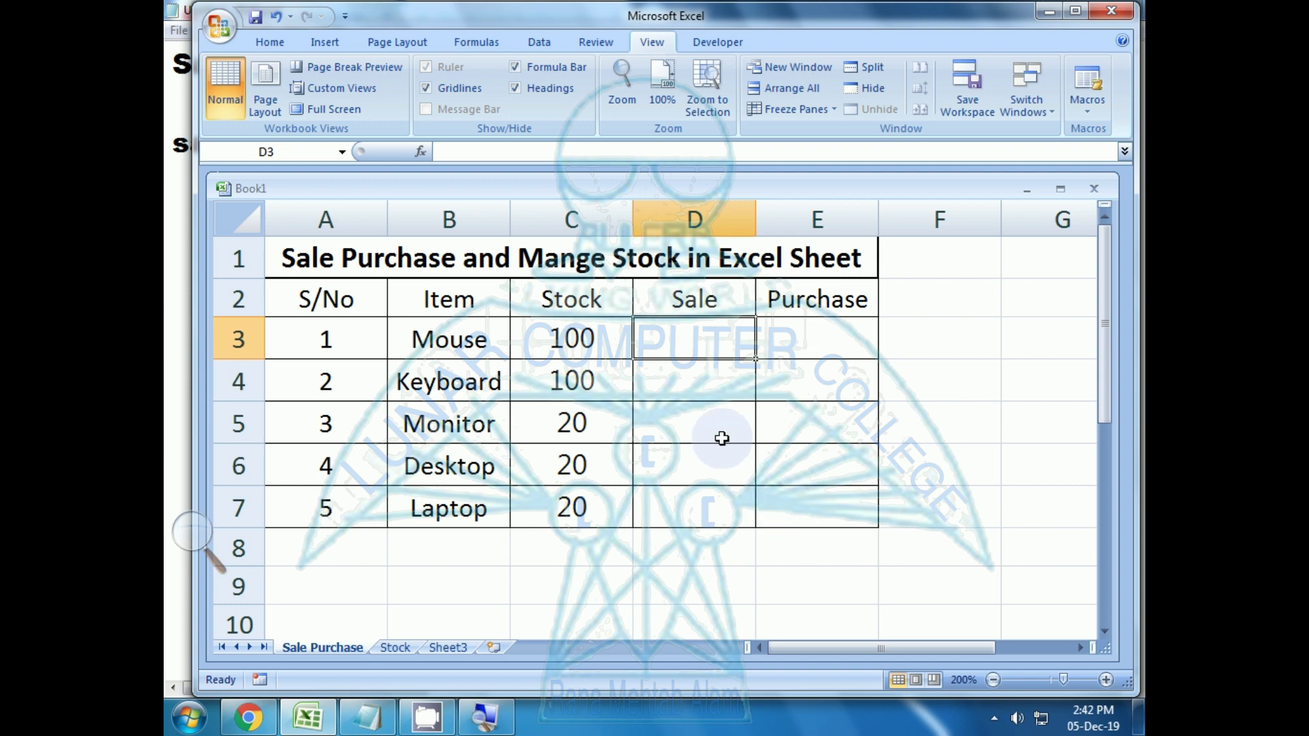
left_click(393, 648)
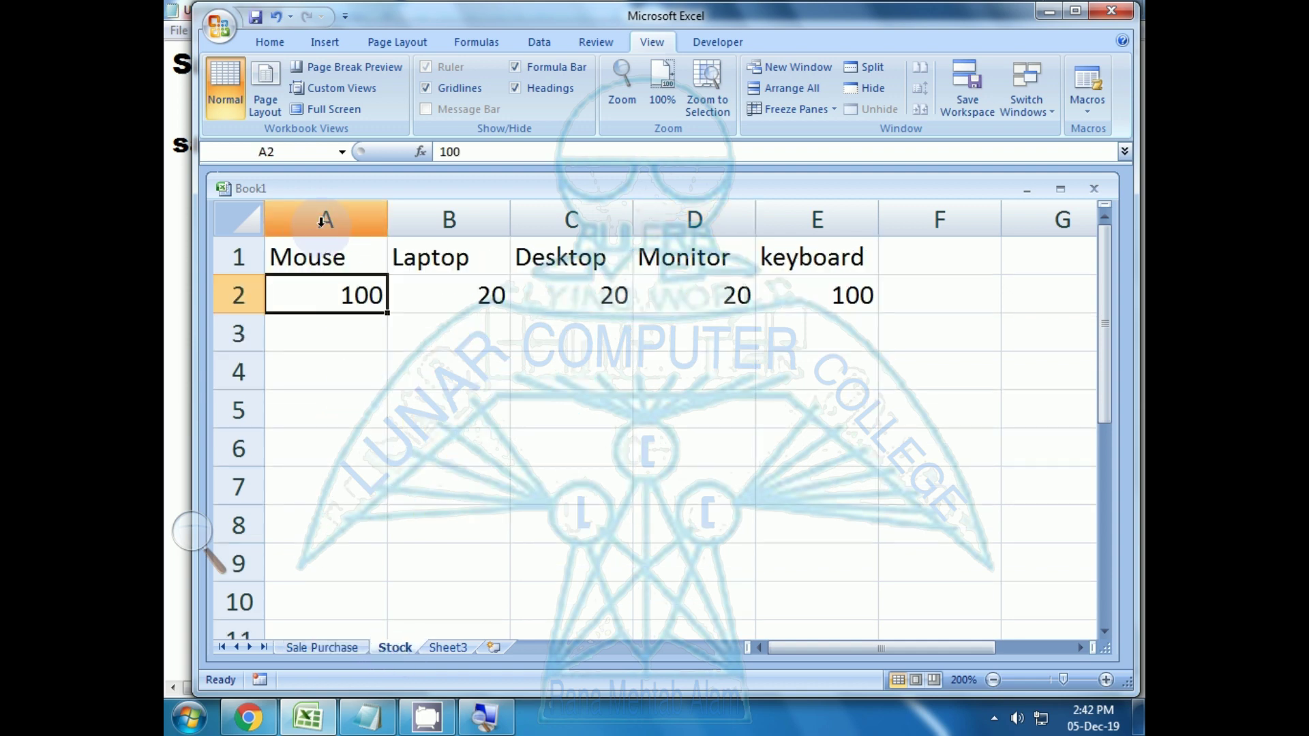
left_click(308, 257)
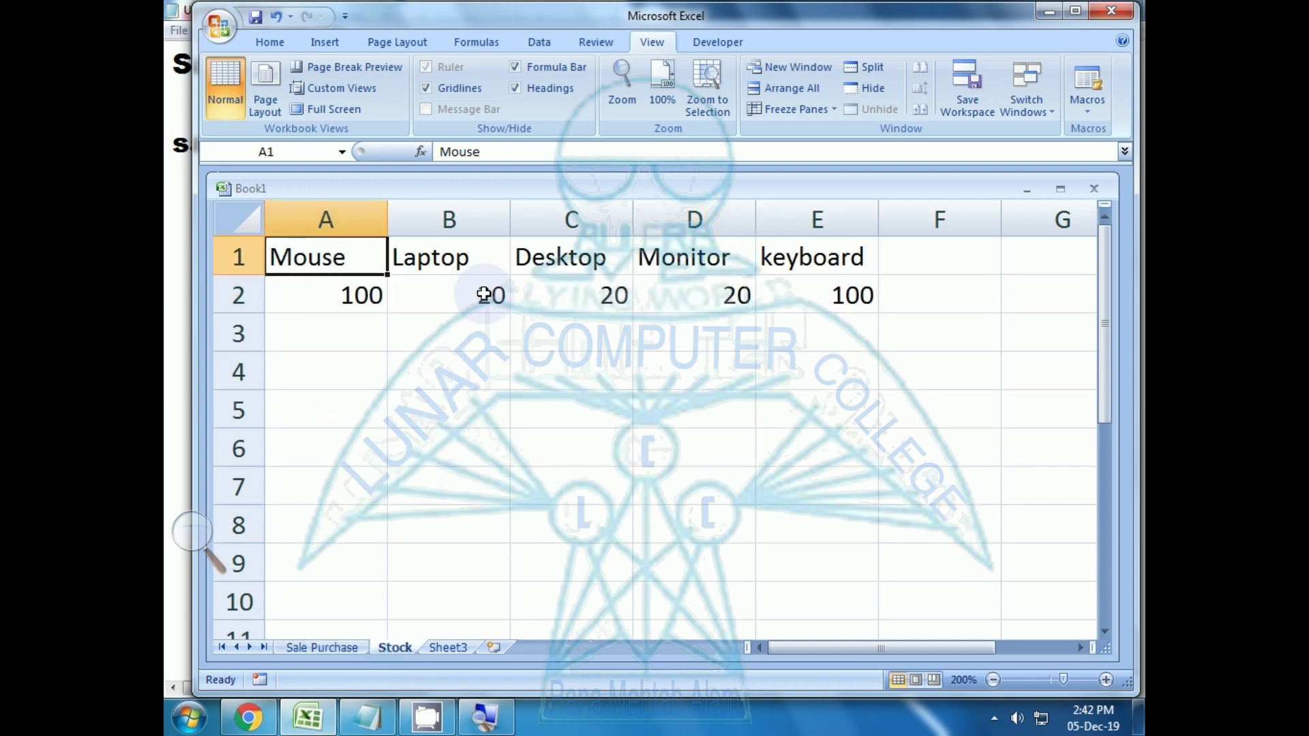
left_click(482, 263)
left_click(647, 352)
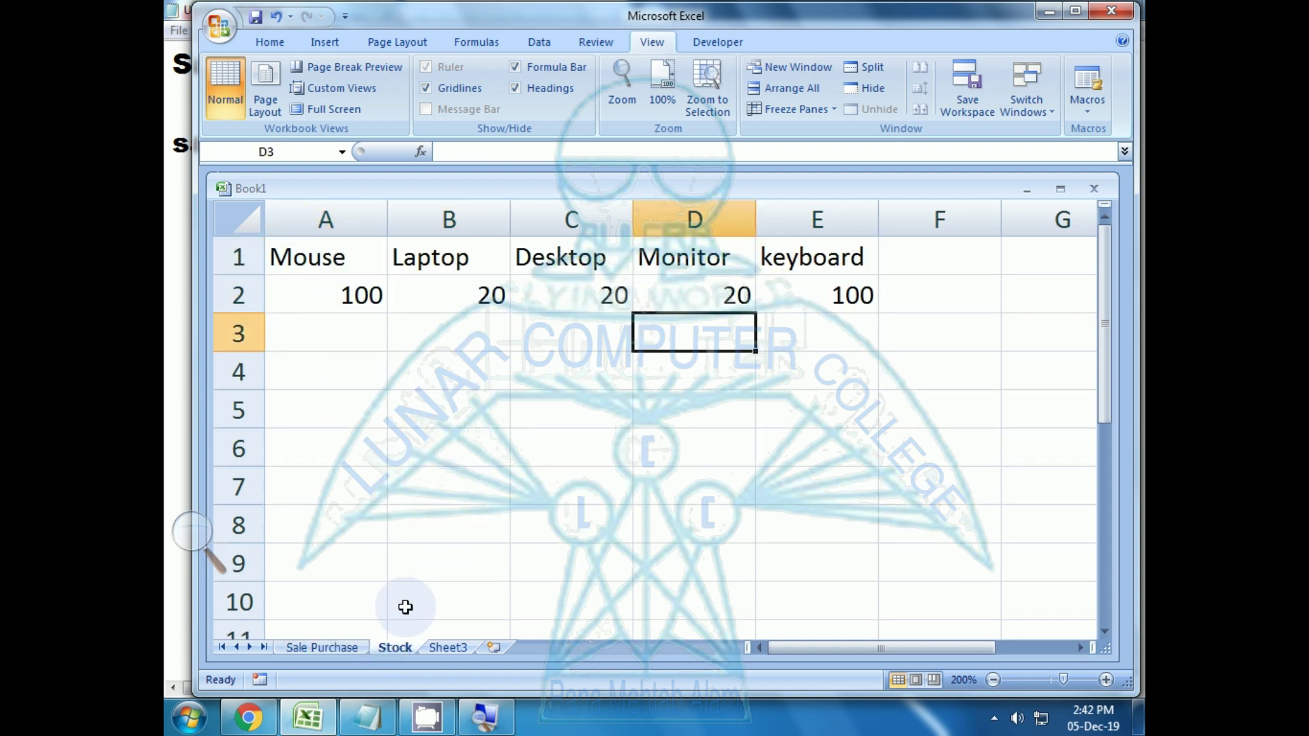
left_click(340, 648)
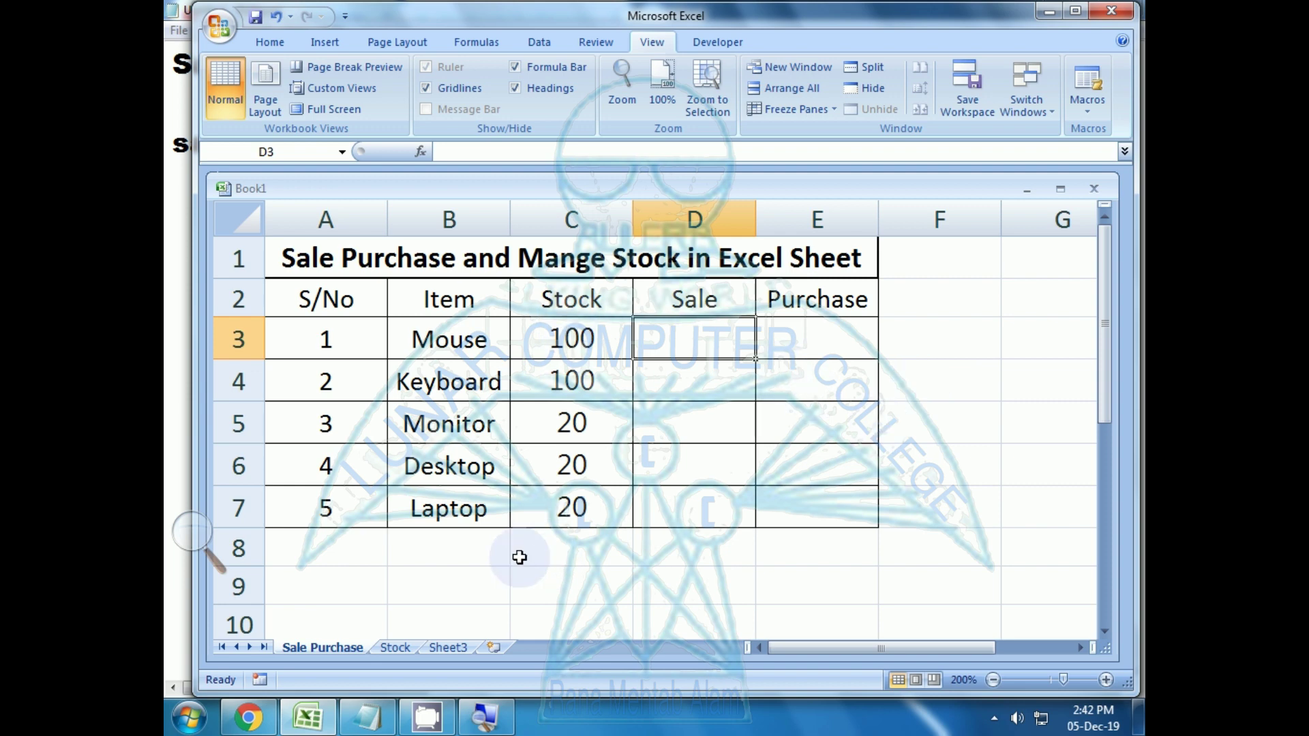
left_click(399, 646)
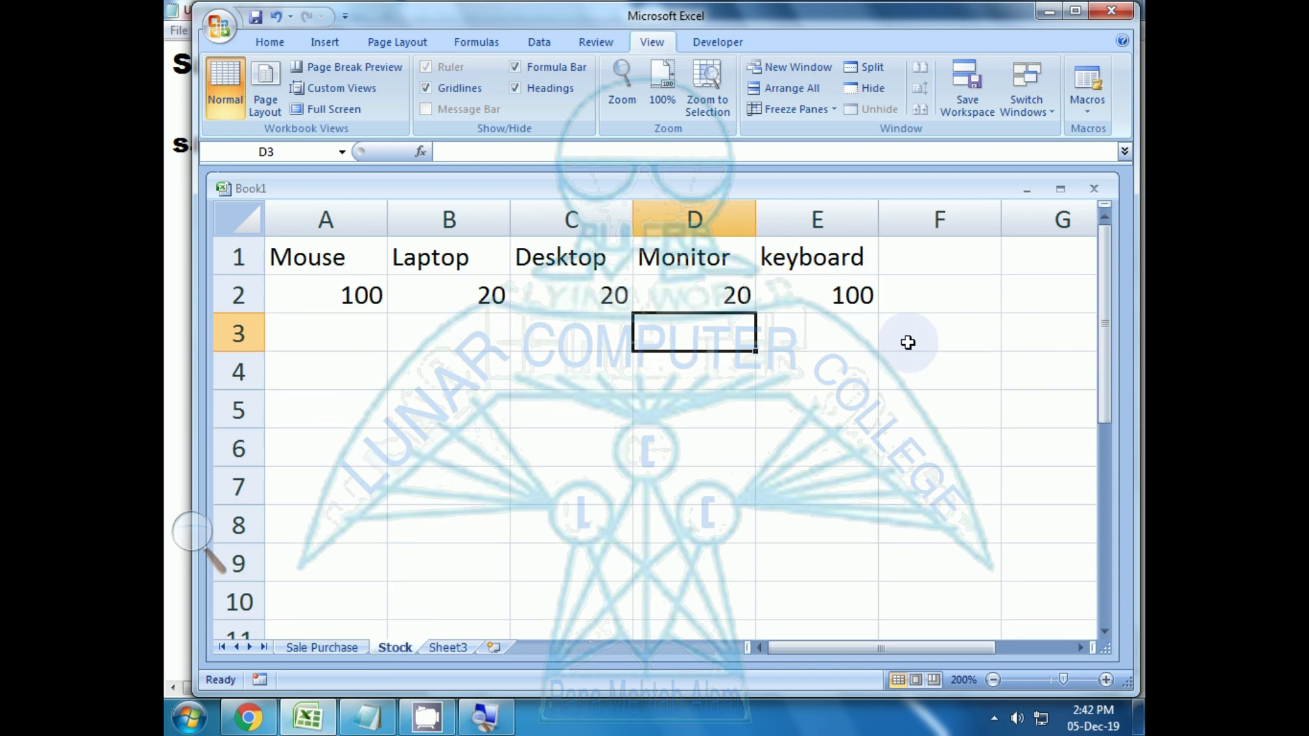
left_click(305, 646)
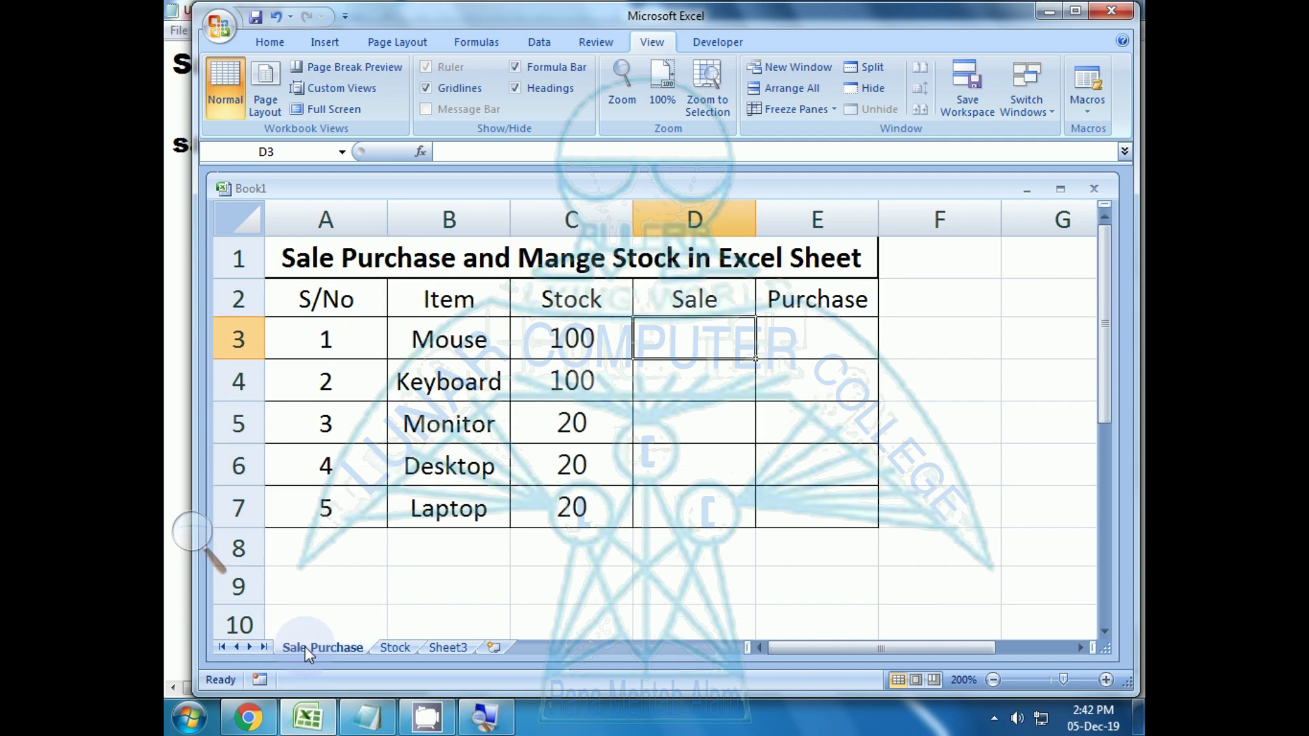